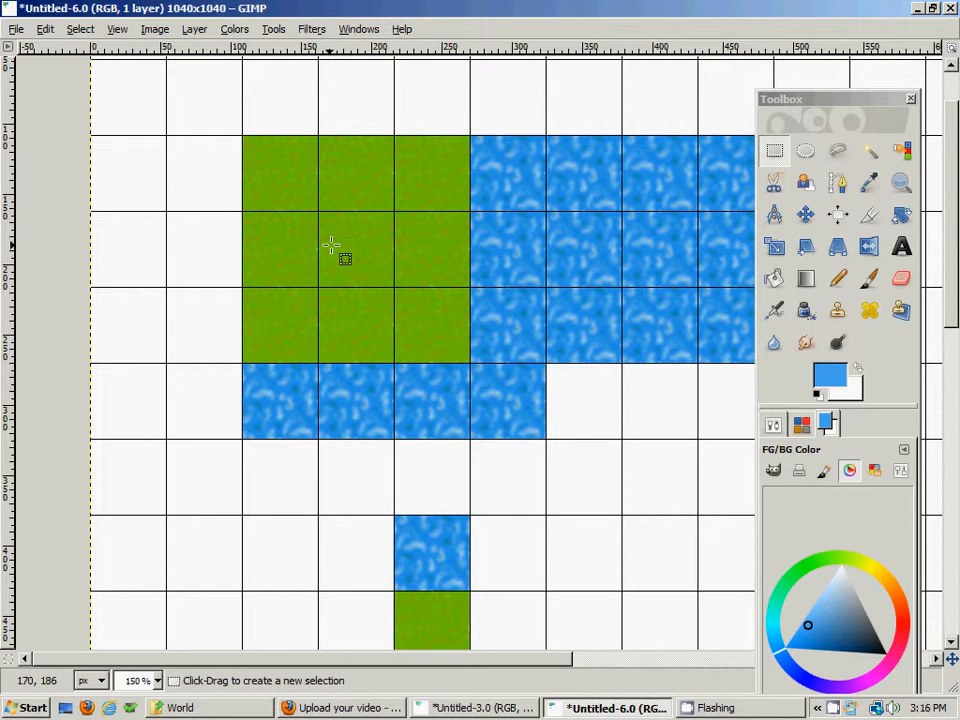
Examine the grass and water tile layout on the grid, including the separate single water and grass tiles below it.
left_click_drag(504, 225, 425, 287)
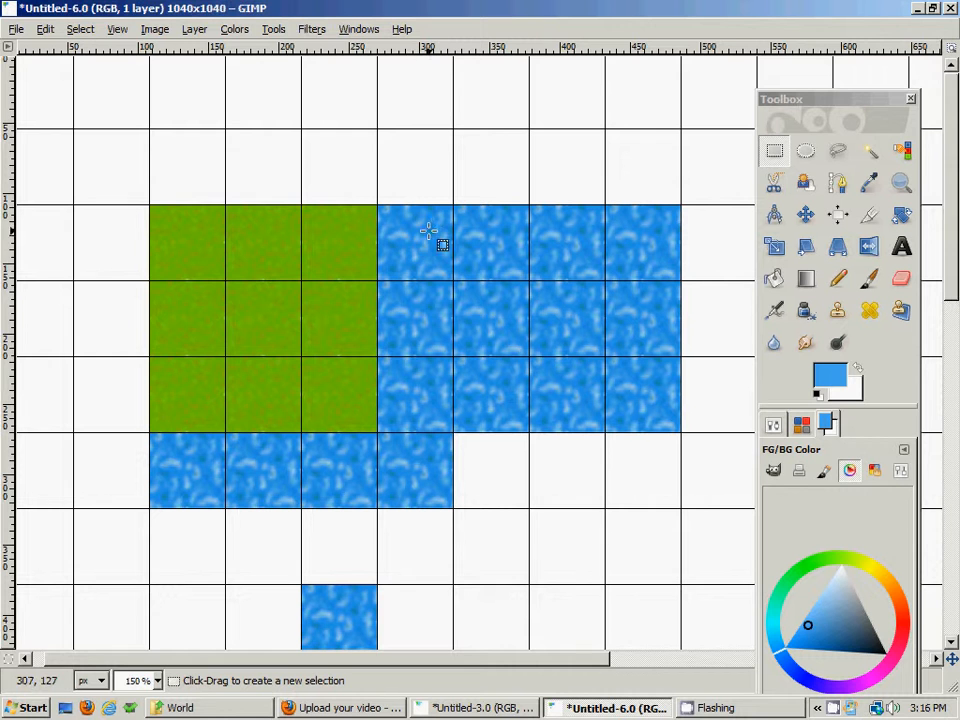
left_click_drag(392, 319, 449, 256)
left_click_drag(471, 199, 466, 240)
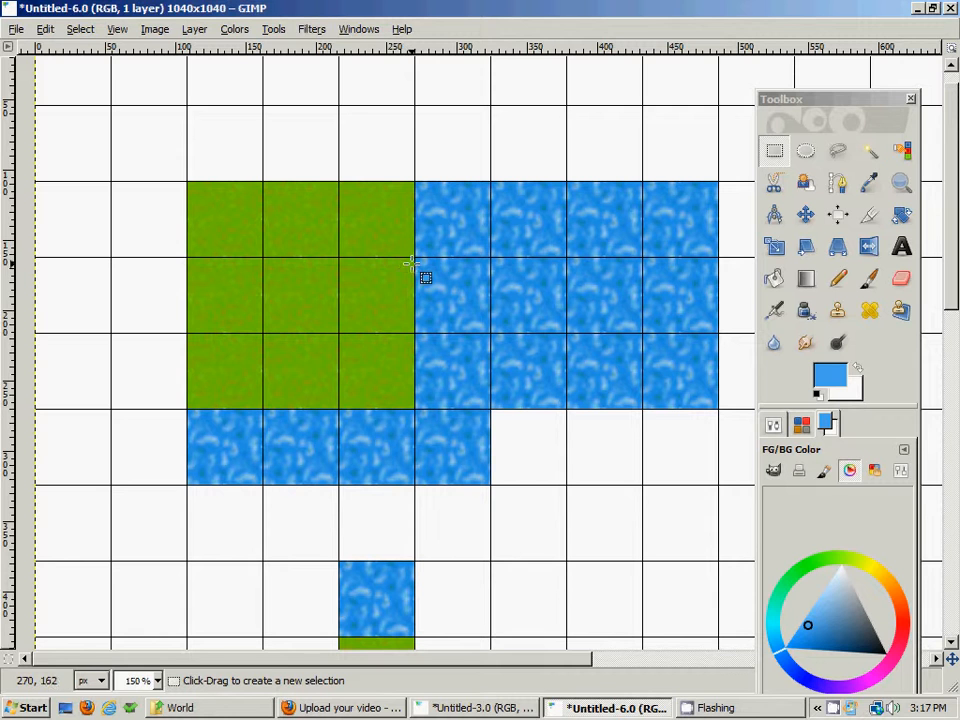
scroll(545, 307, "right", 2)
scroll(482, 321, "up", 1)
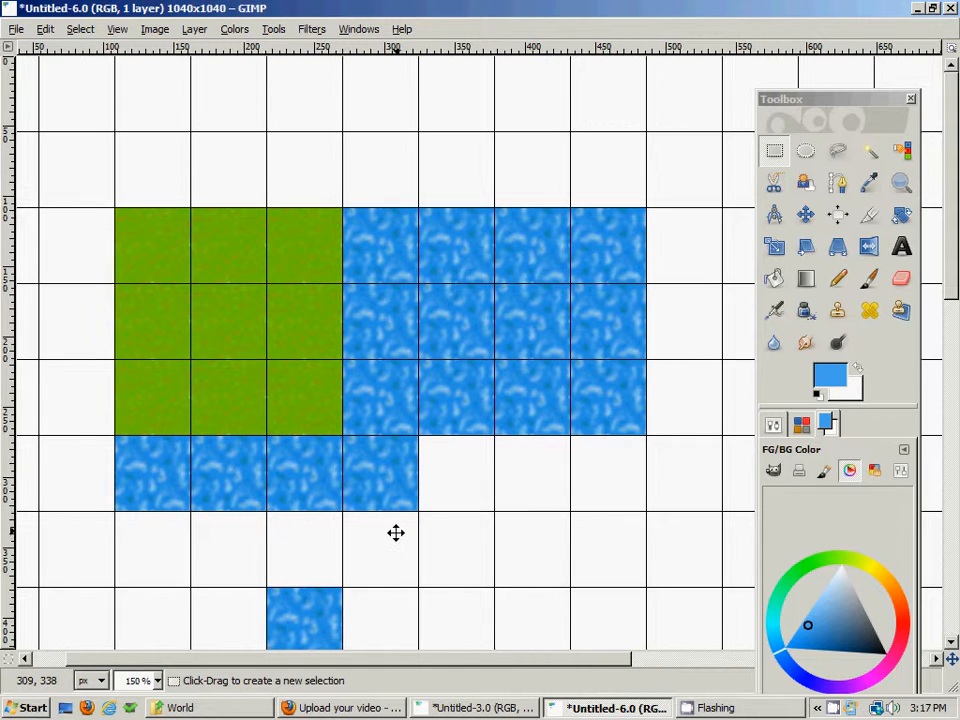
left_click_drag(394, 531, 422, 350)
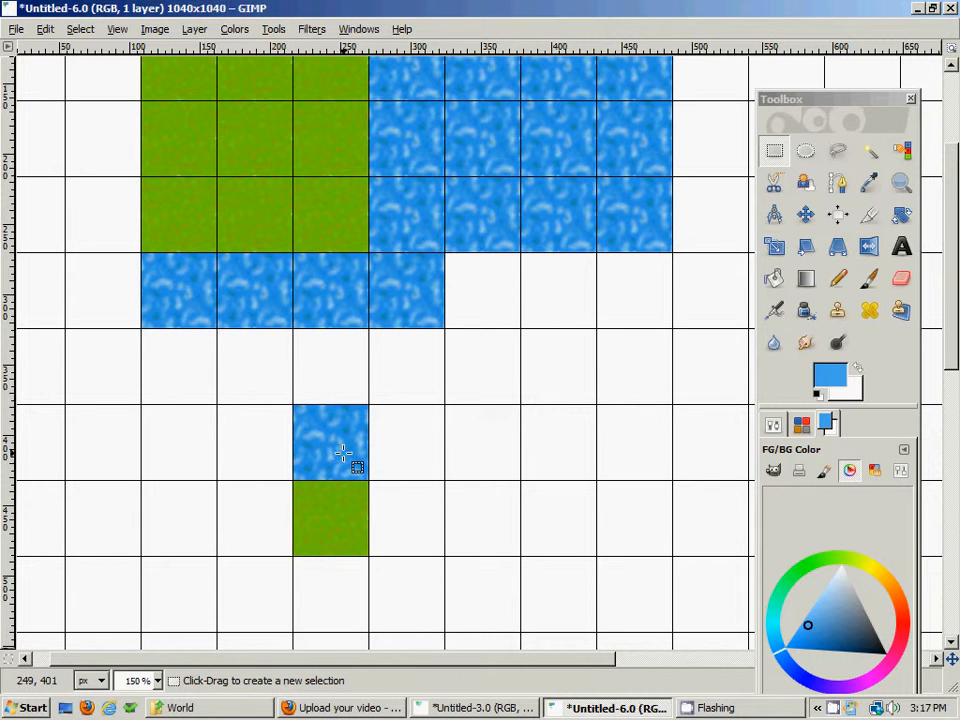
left_click_drag(441, 354, 426, 341)
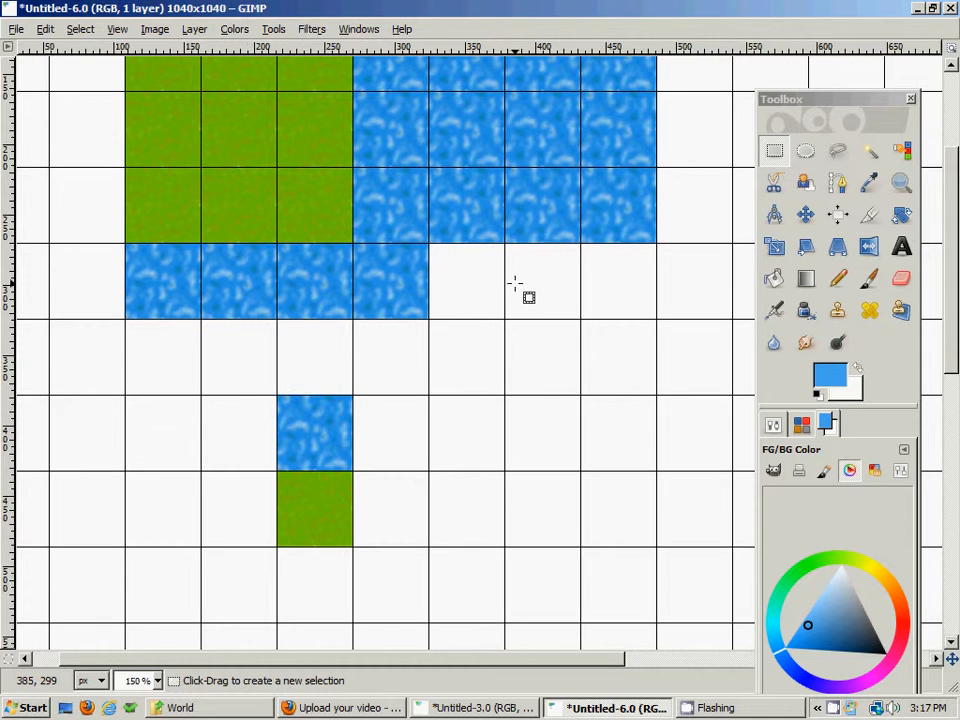
left_click_drag(515, 281, 573, 218)
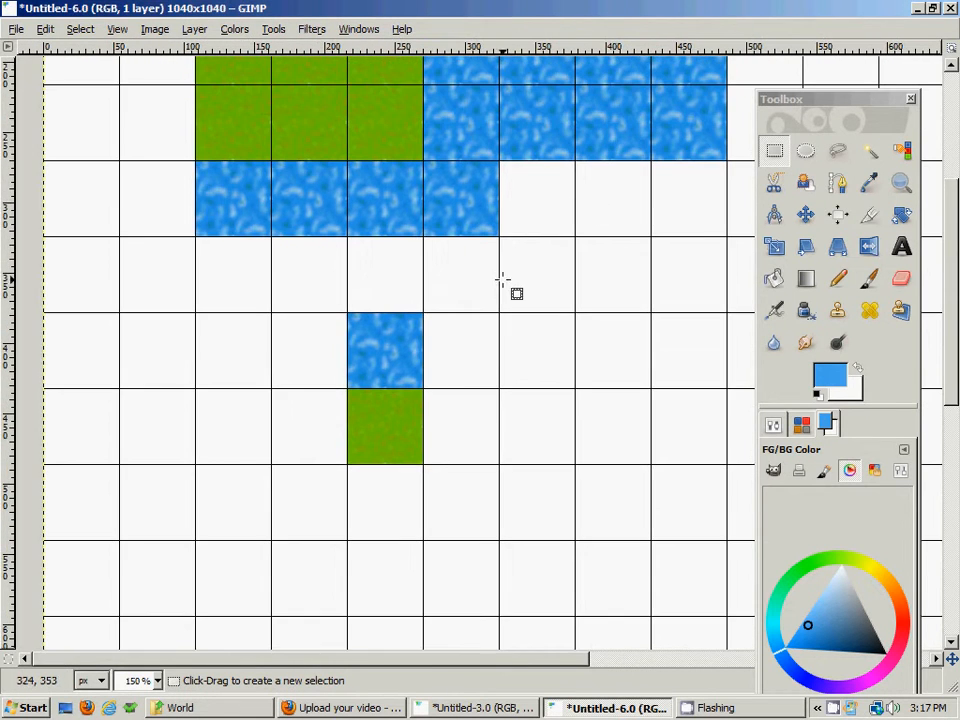
left_click_drag(456, 281, 489, 409)
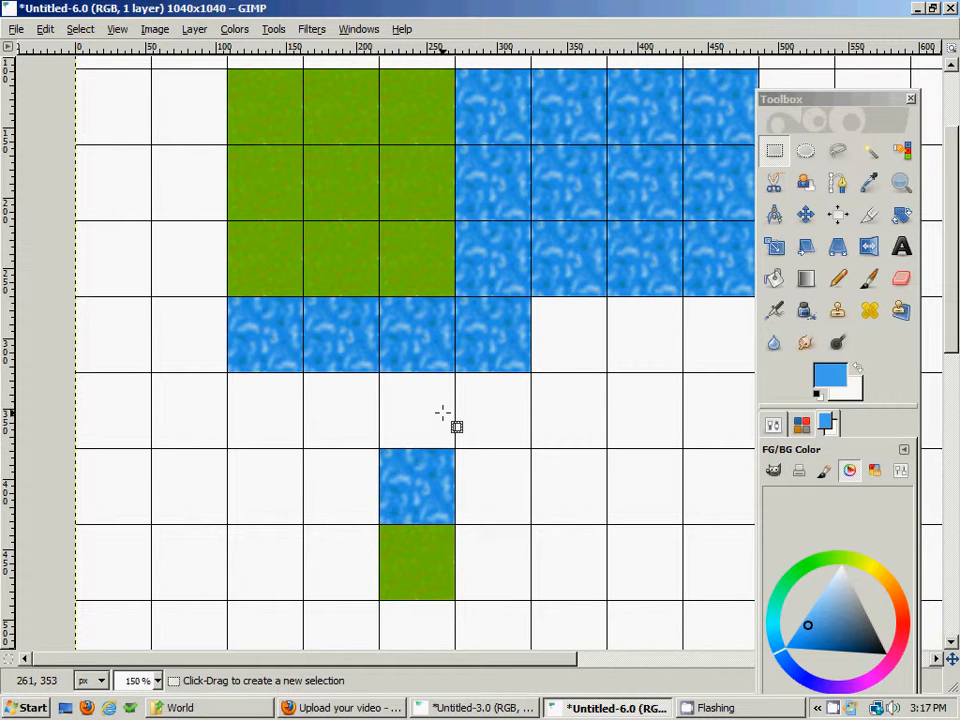
left_click_drag(497, 474, 469, 371)
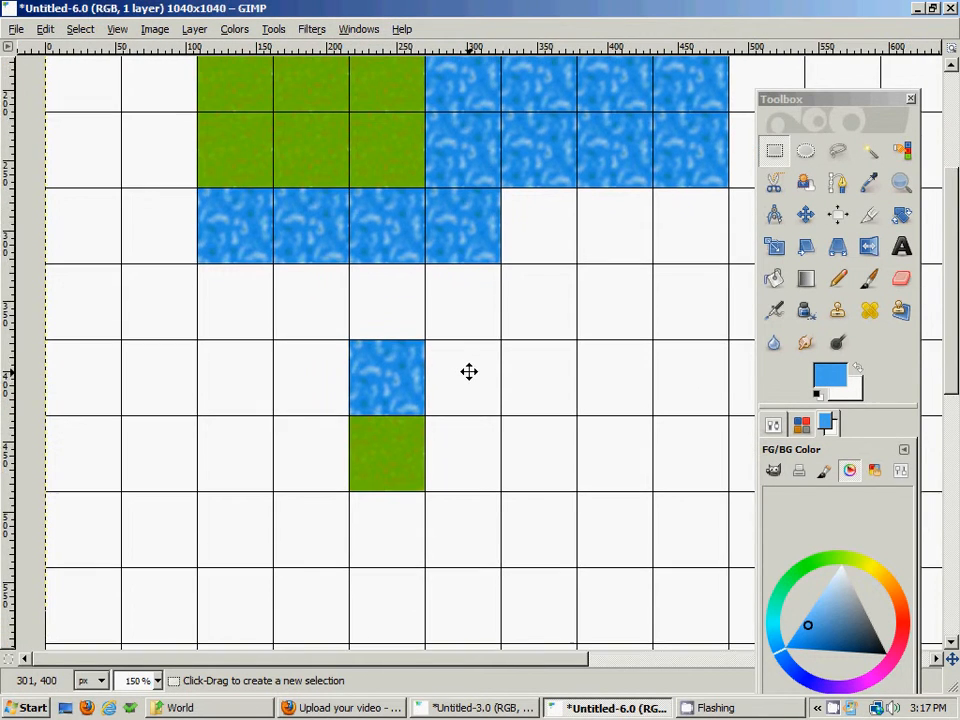
Inspect the single water and grass tiles up close and compare them with the straight border between the large grass and water areas.
left_click(903, 185)
left_click(398, 457)
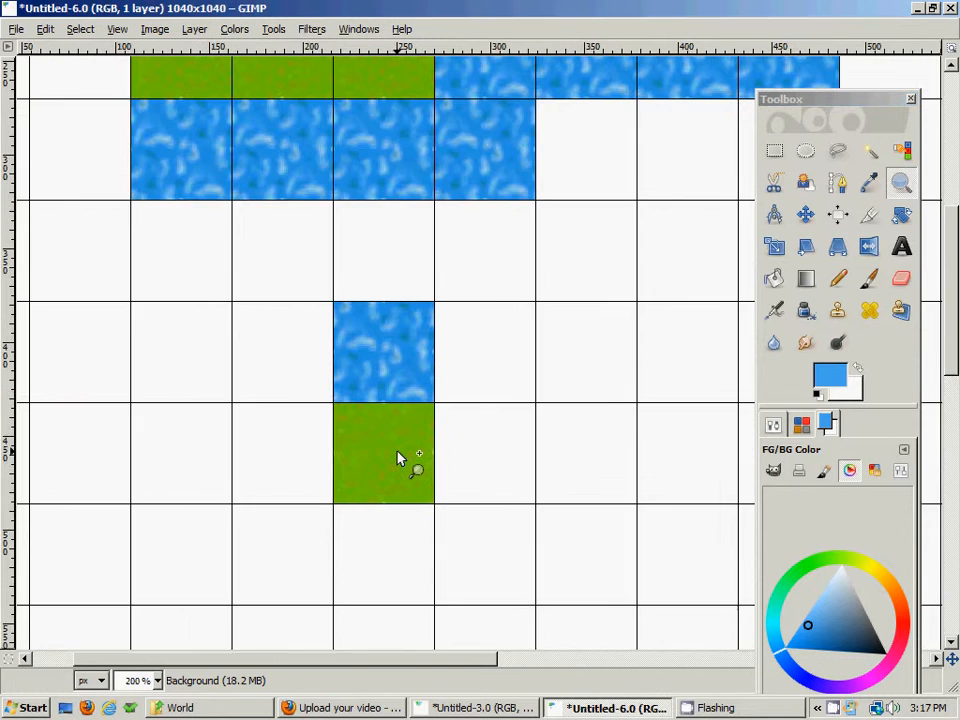
left_click(398, 457)
left_click(398, 457)
left_click_drag(386, 429, 431, 369)
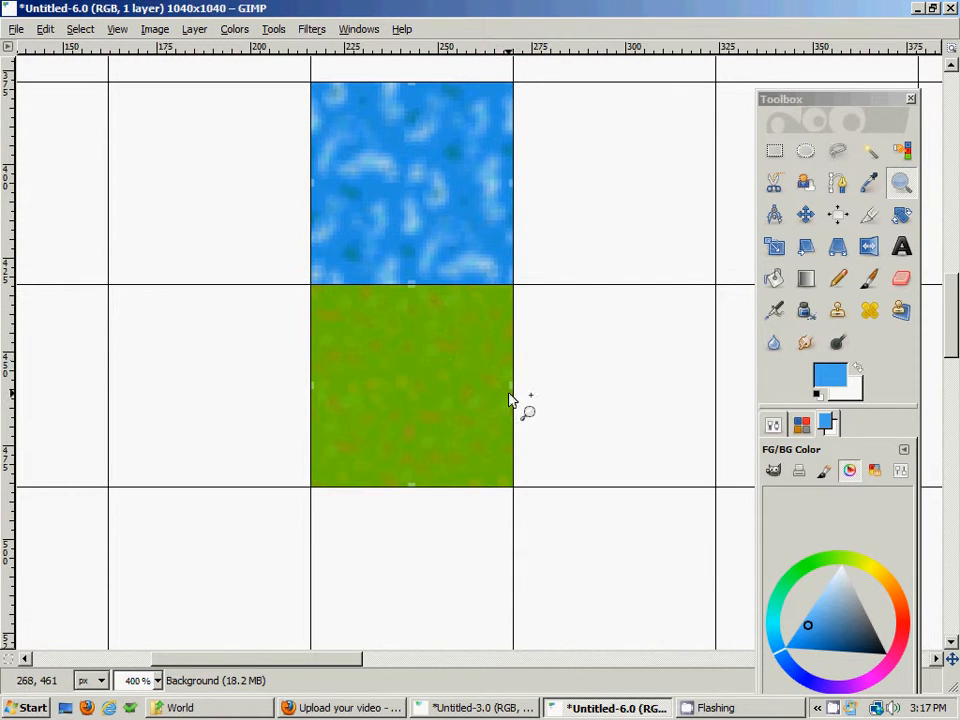
left_click(841, 154)
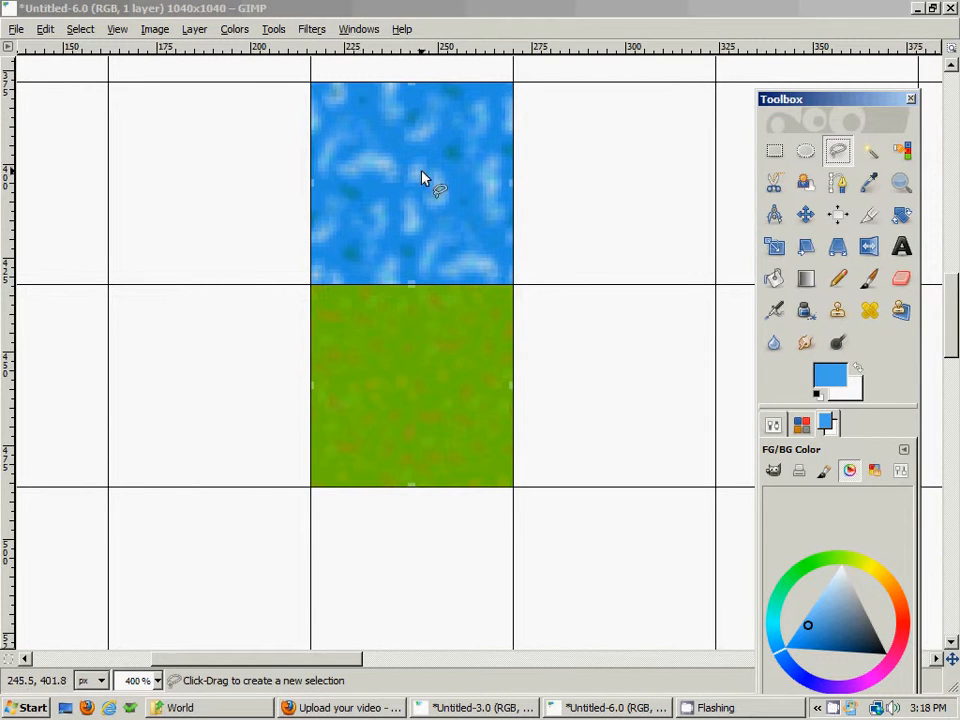
left_click_drag(443, 117, 465, 431)
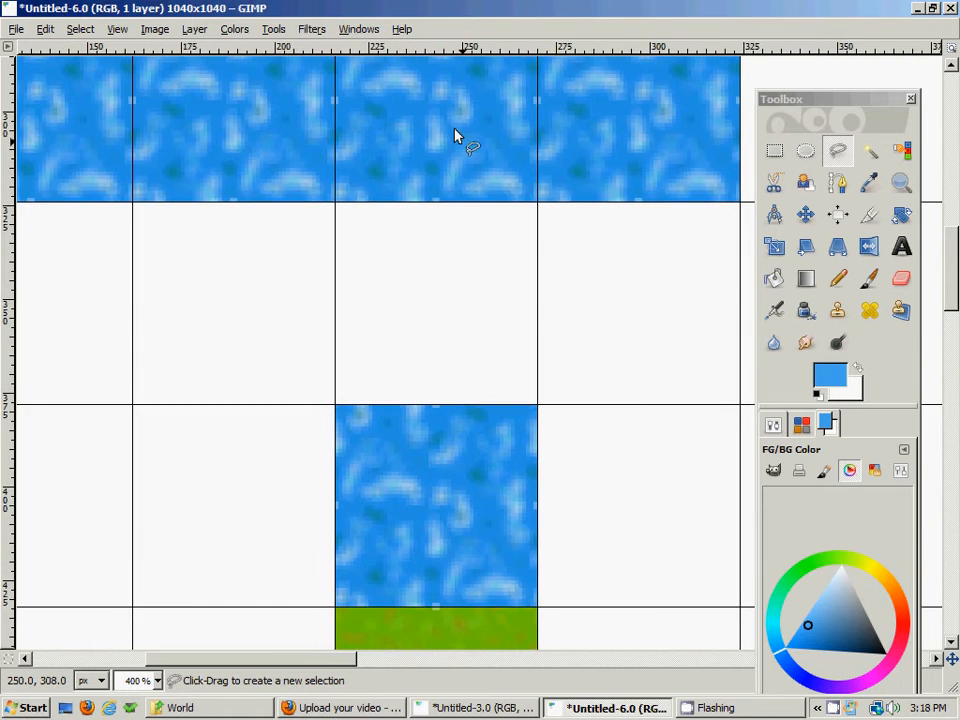
left_click_drag(461, 139, 396, 656)
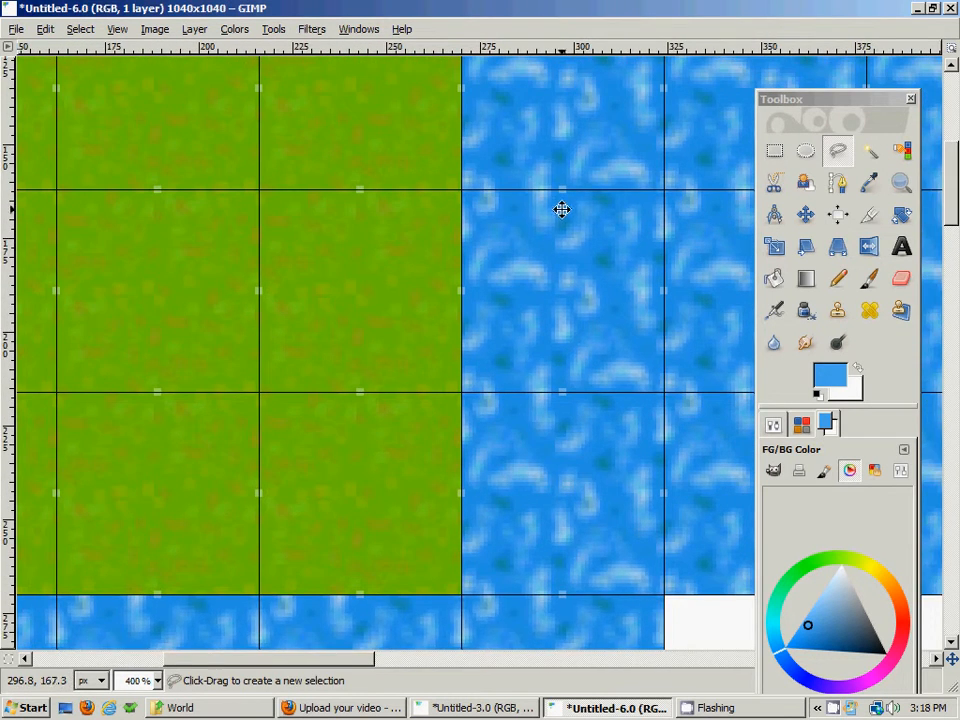
left_click_drag(561, 208, 489, 405)
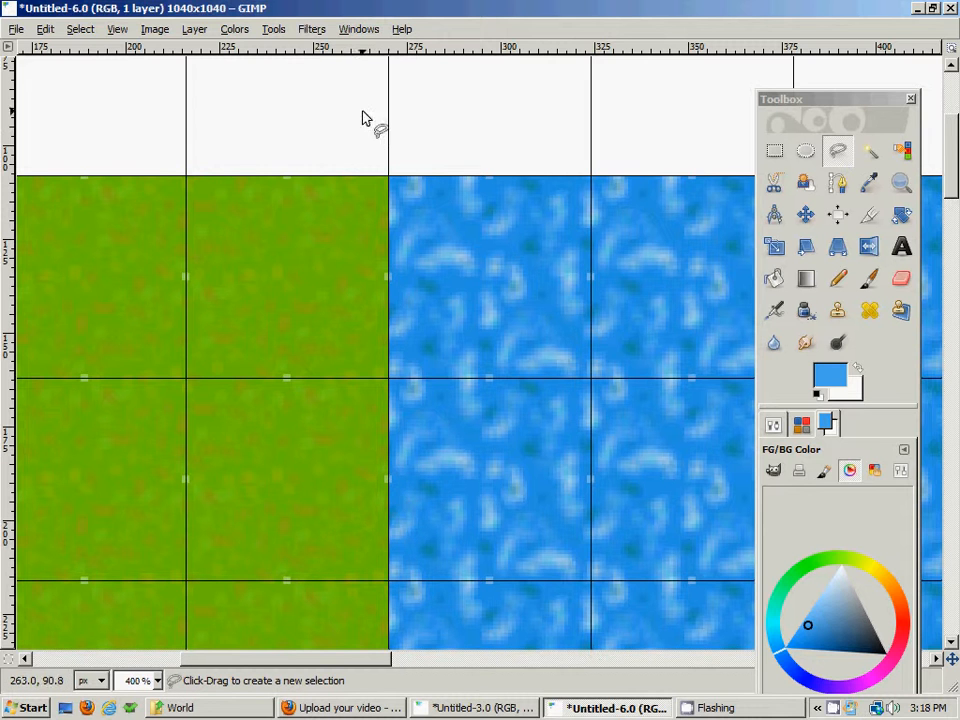
mouse_move(366, 433)
left_mouse_down()
mouse_move(386, 375)
mouse_move(396, 217)
left_mouse_up()
left_click_drag(297, 502, 329, 150)
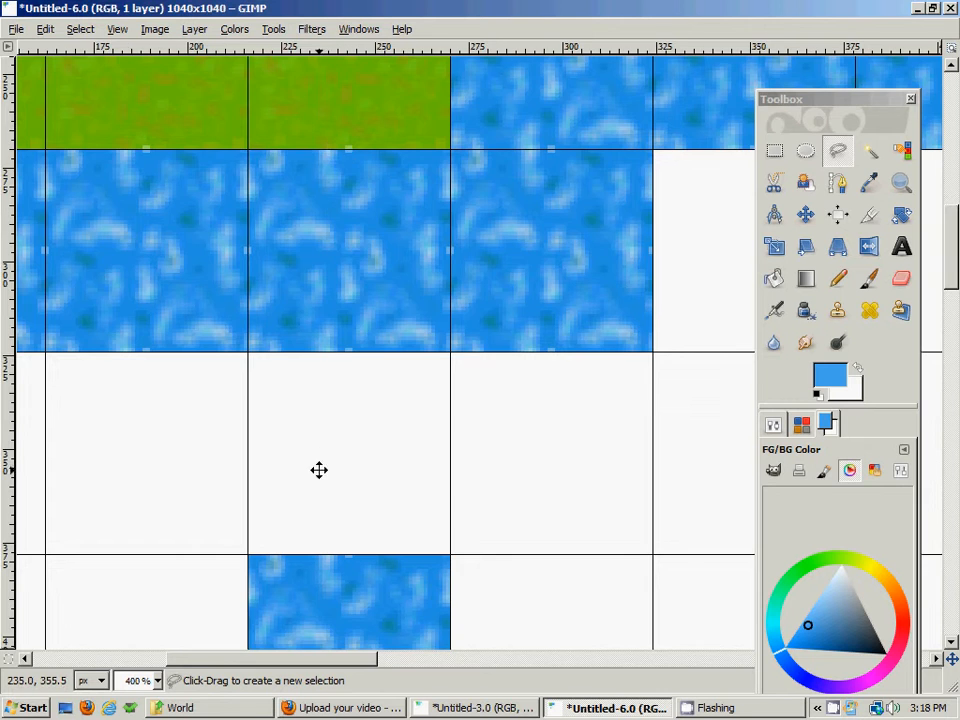
left_click_drag(318, 470, 340, 110)
left_click_drag(326, 309, 345, 218)
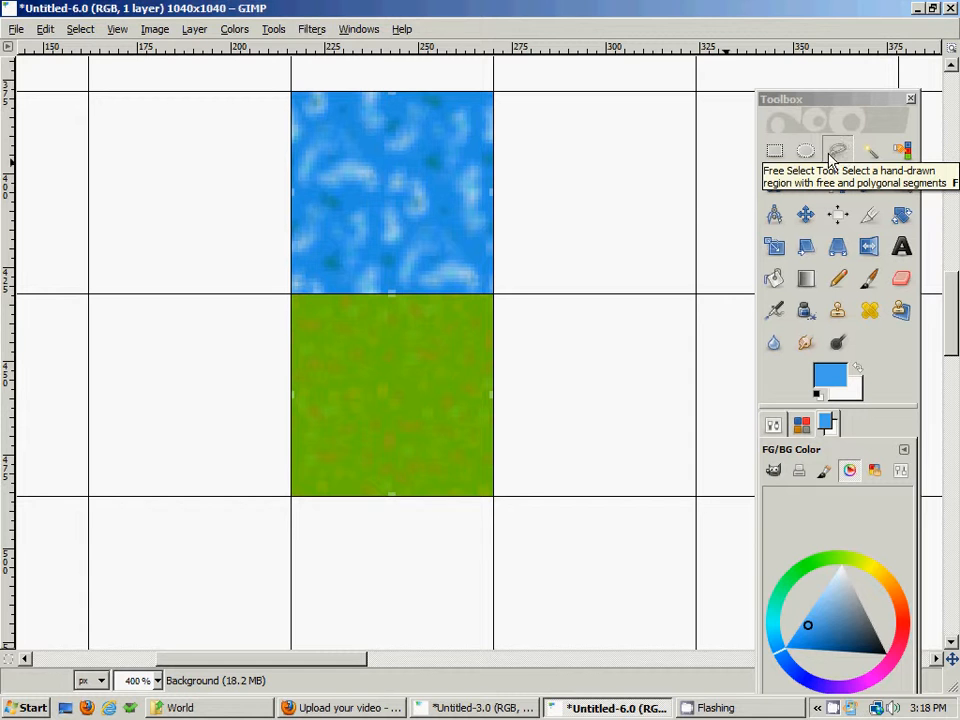
Magnify the single grass tile to 1100% and activate the Free Select tool.
left_click_drag(497, 371, 522, 306)
left_click(900, 181)
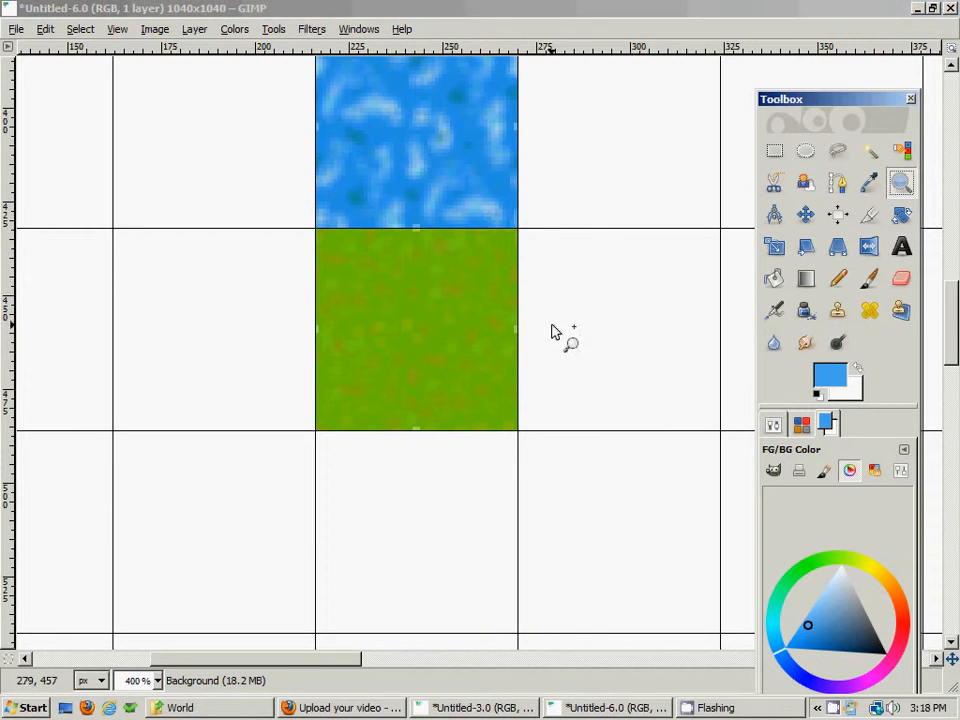
left_click(369, 310)
left_click(374, 300)
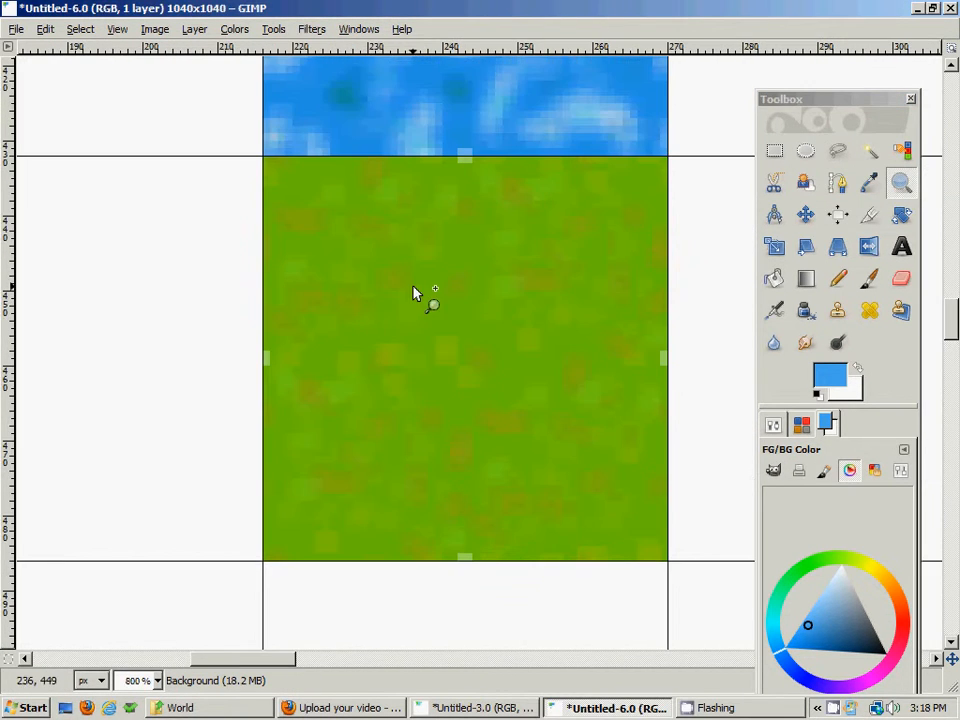
left_click(413, 293)
key("space")
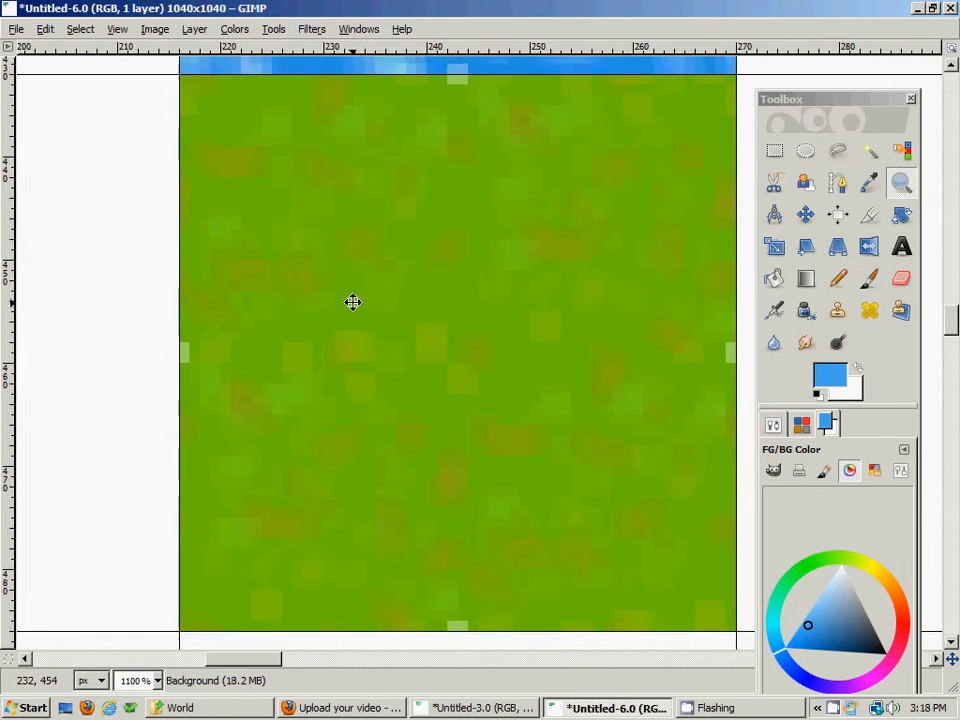
left_click_drag(353, 302, 318, 308)
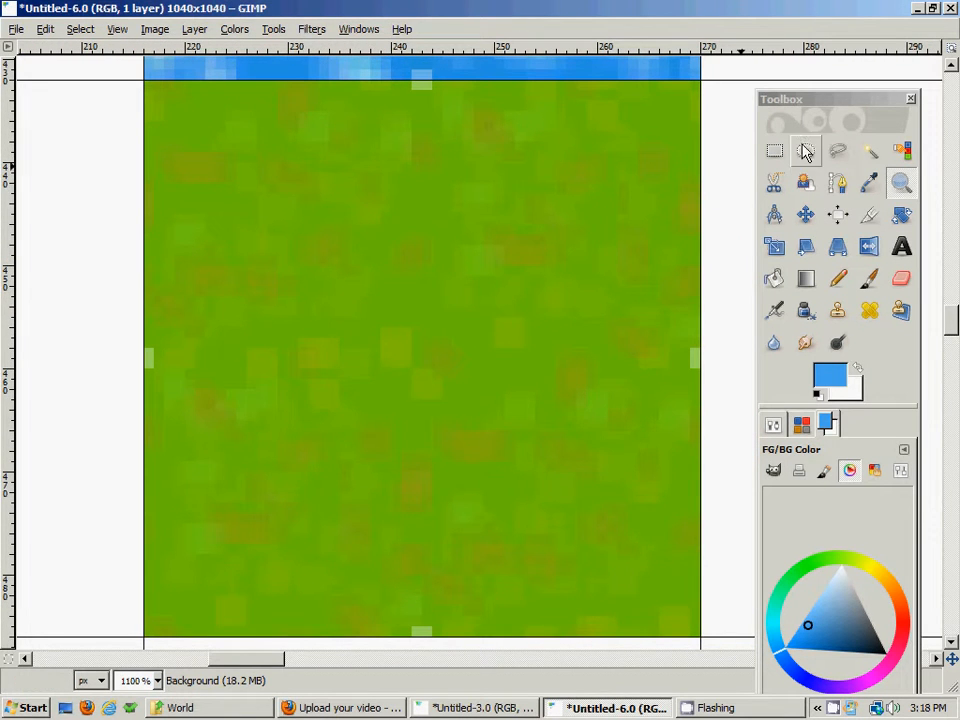
left_click(838, 150)
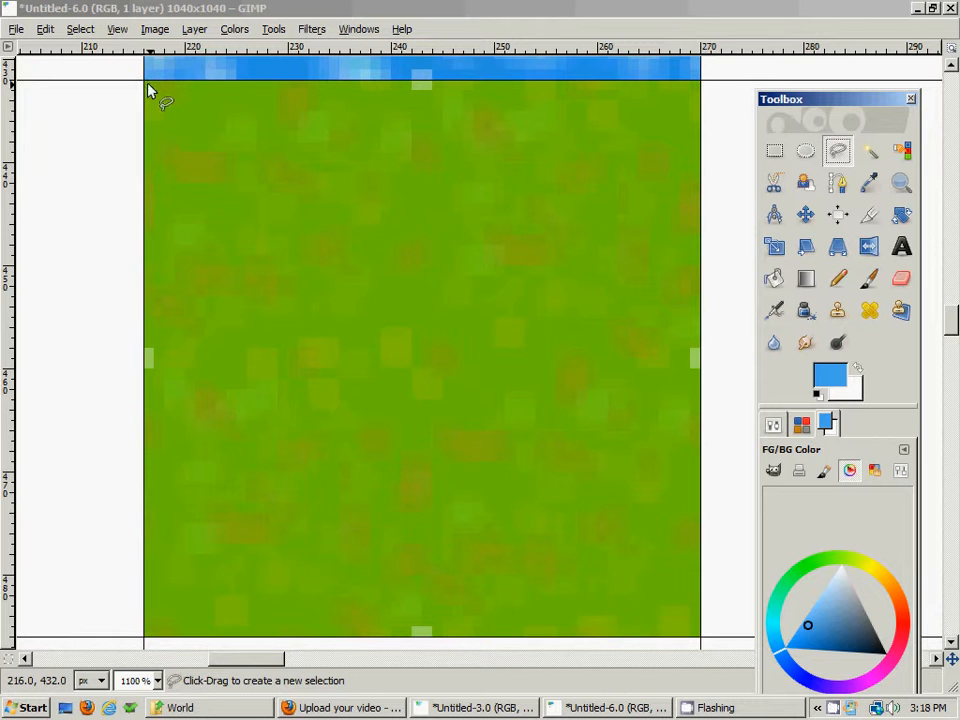
left_click(155, 30)
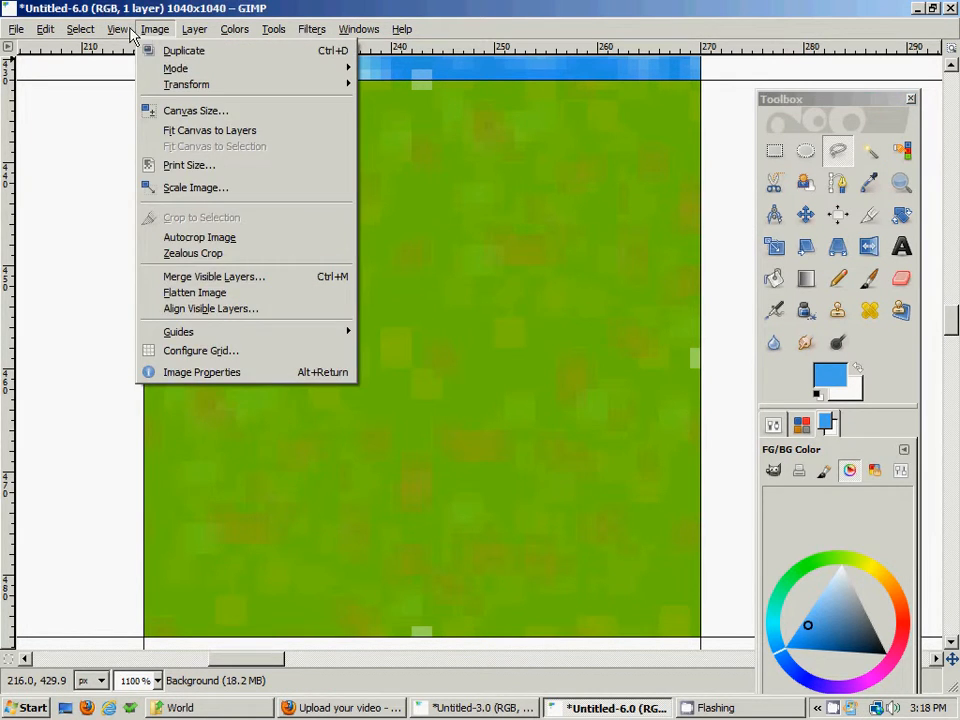
mouse_move(120, 30)
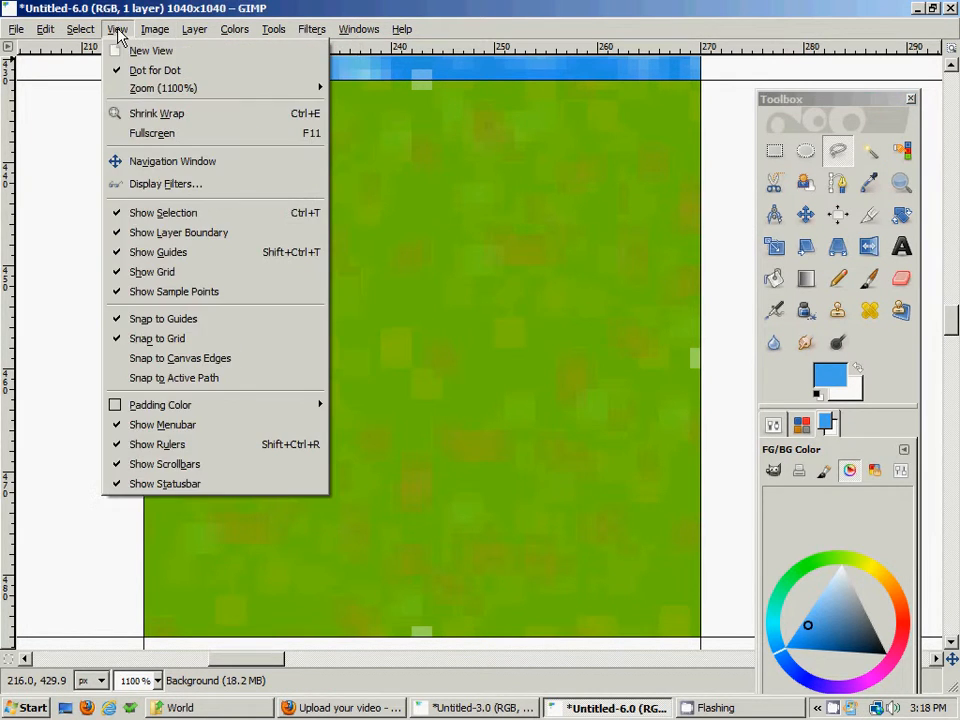
left_click(89, 121)
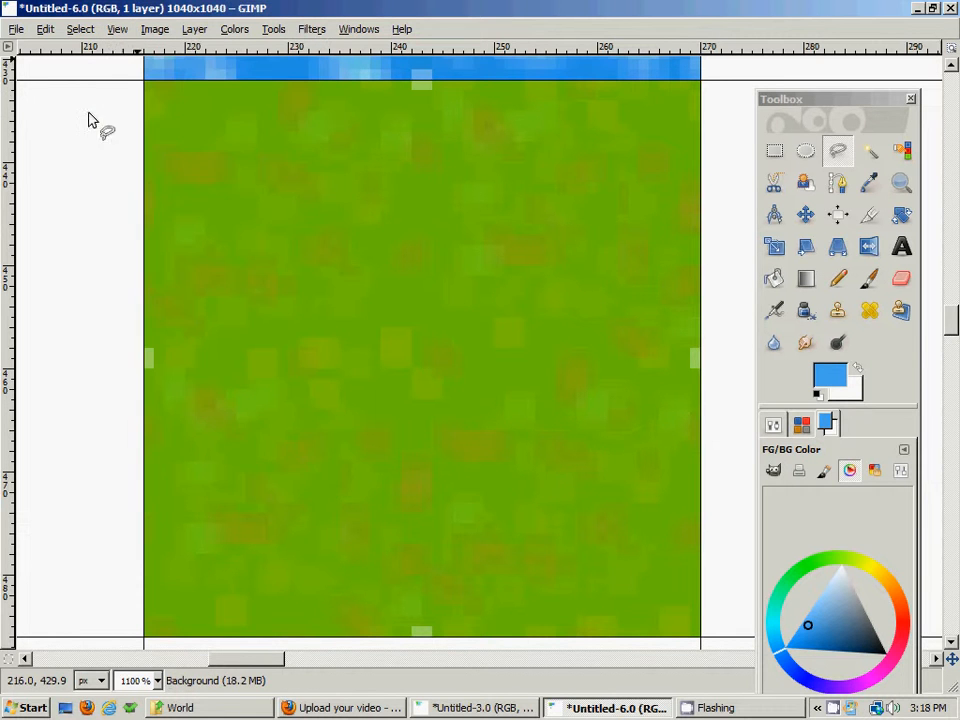
Outline a jagged strip along the grass tile's left edge, from its upper to its lower corner, as a closed free selection.
left_click(142, 80)
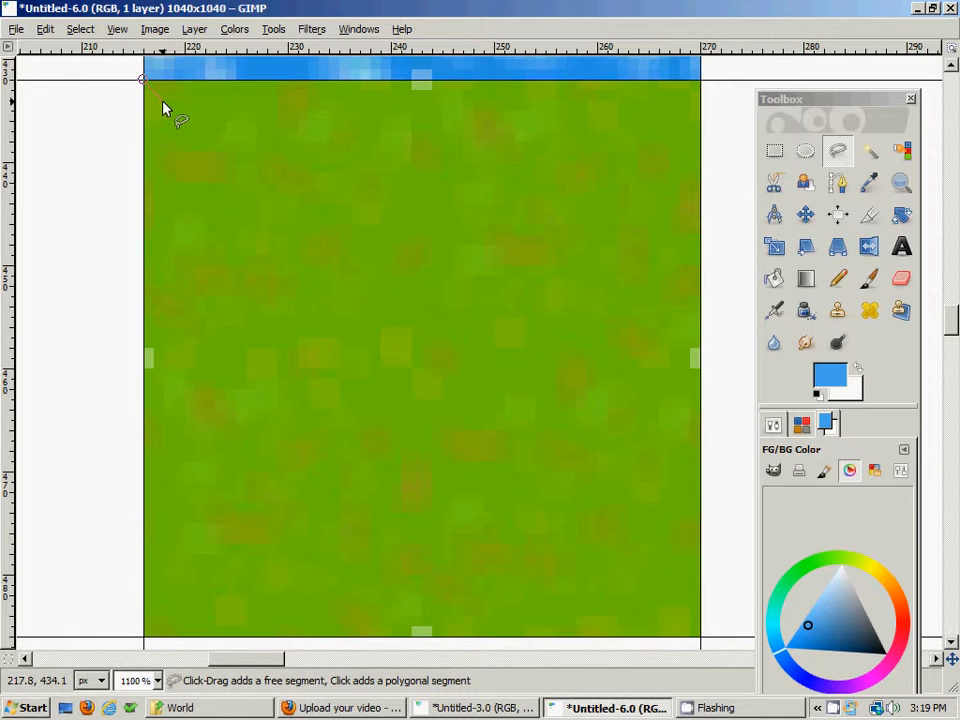
left_click(180, 131)
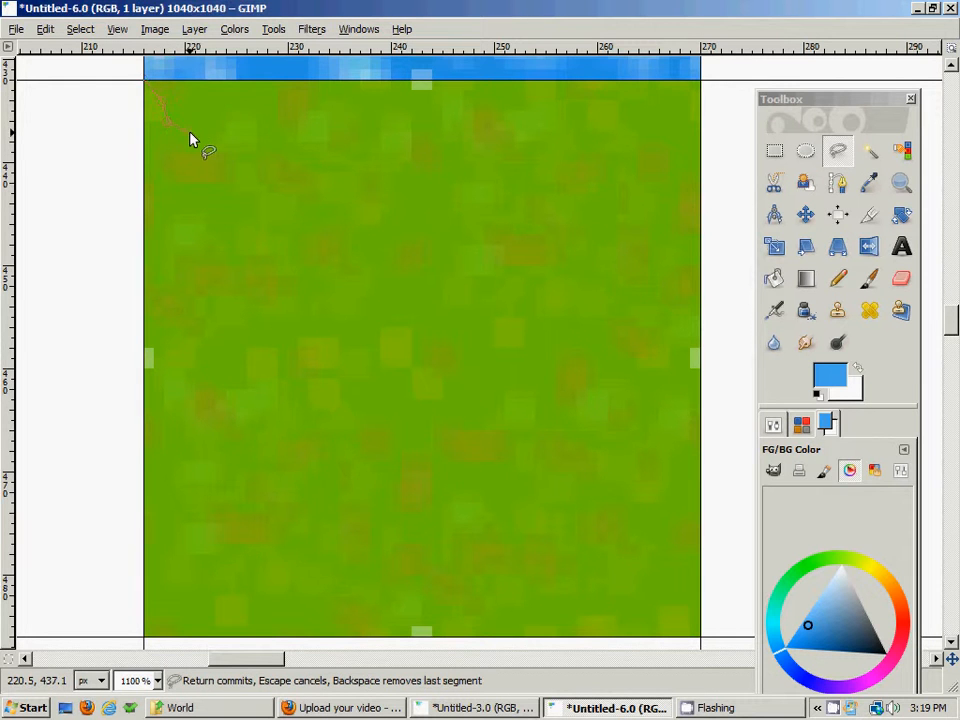
left_click(172, 176)
left_click(209, 230)
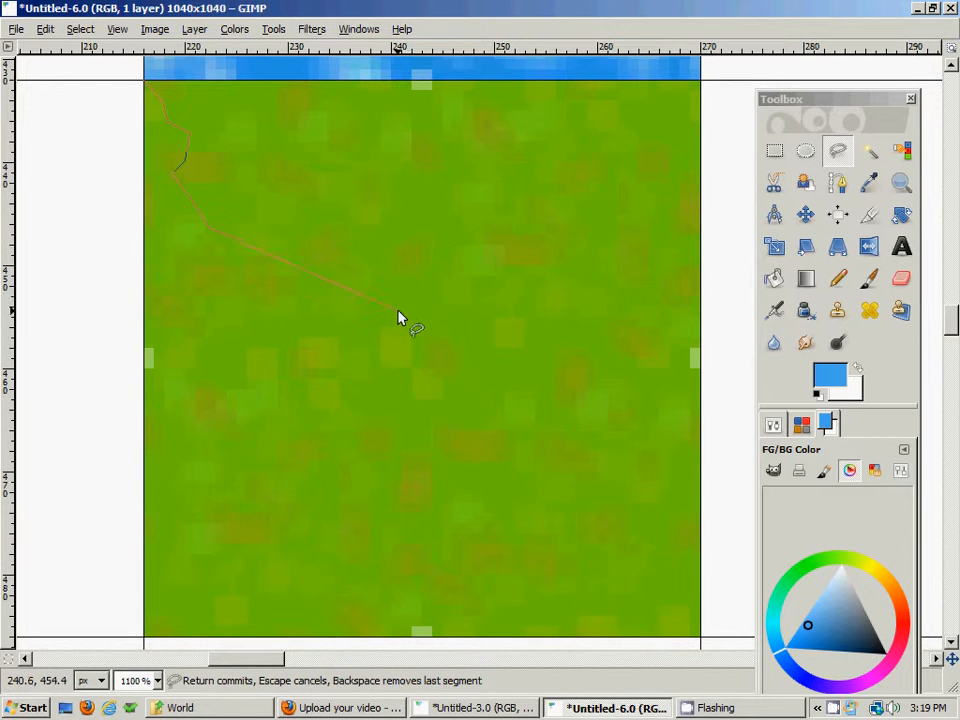
left_click(235, 265)
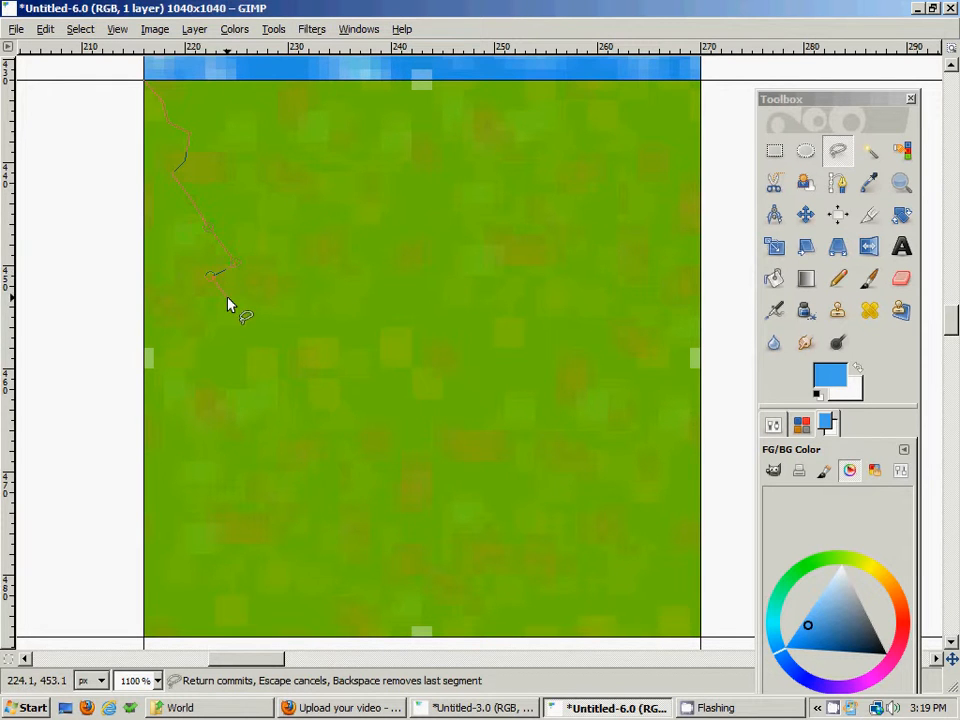
left_click(266, 328)
left_click(186, 536)
left_click(170, 602)
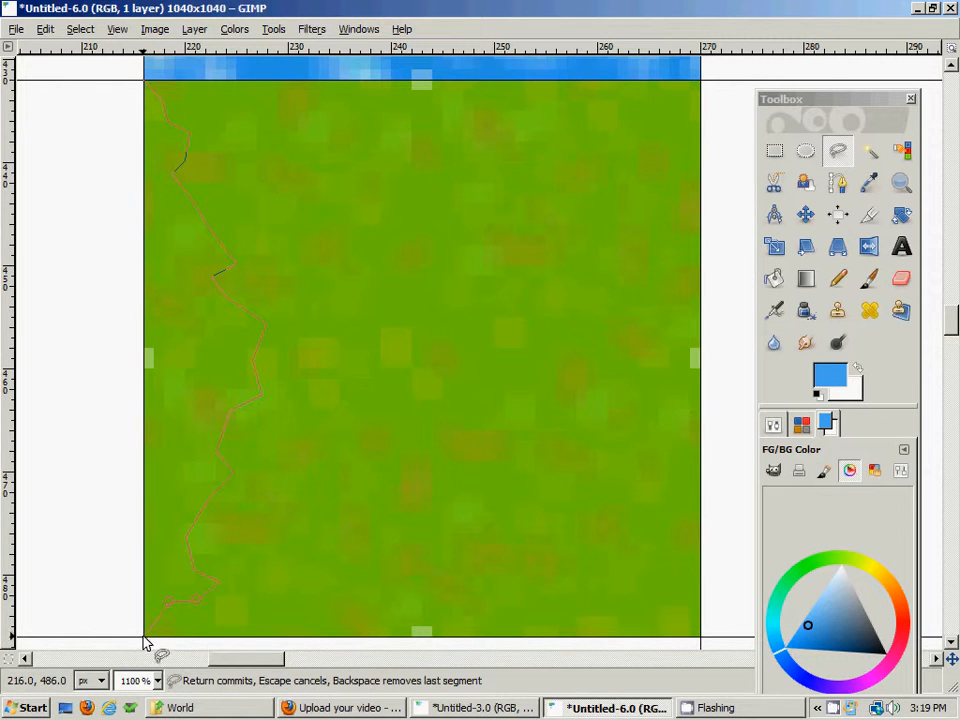
left_click(143, 638)
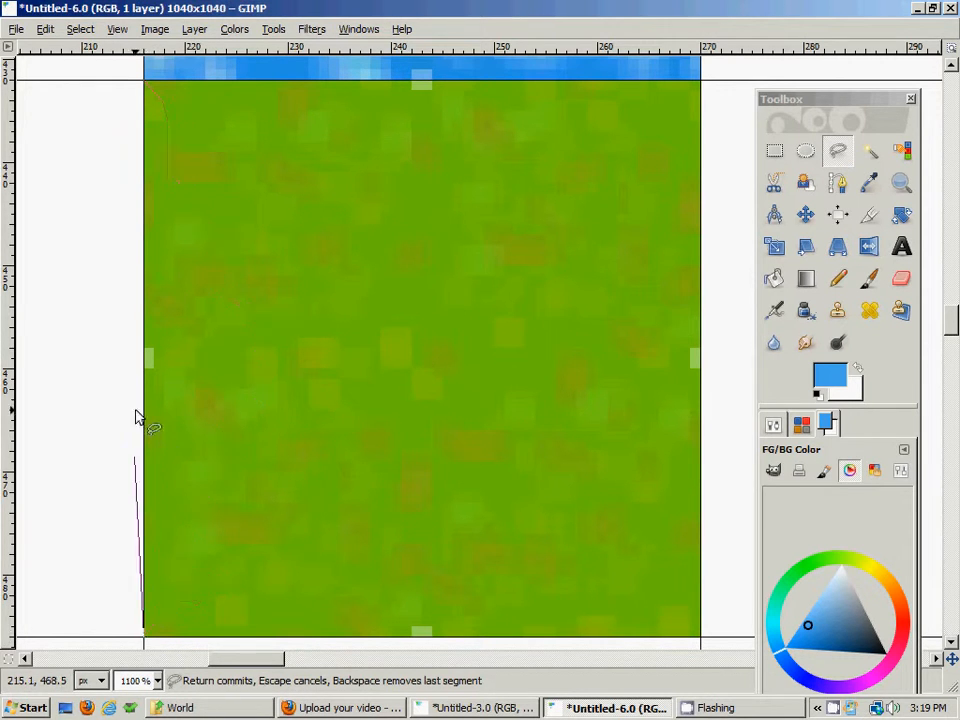
left_click(149, 87)
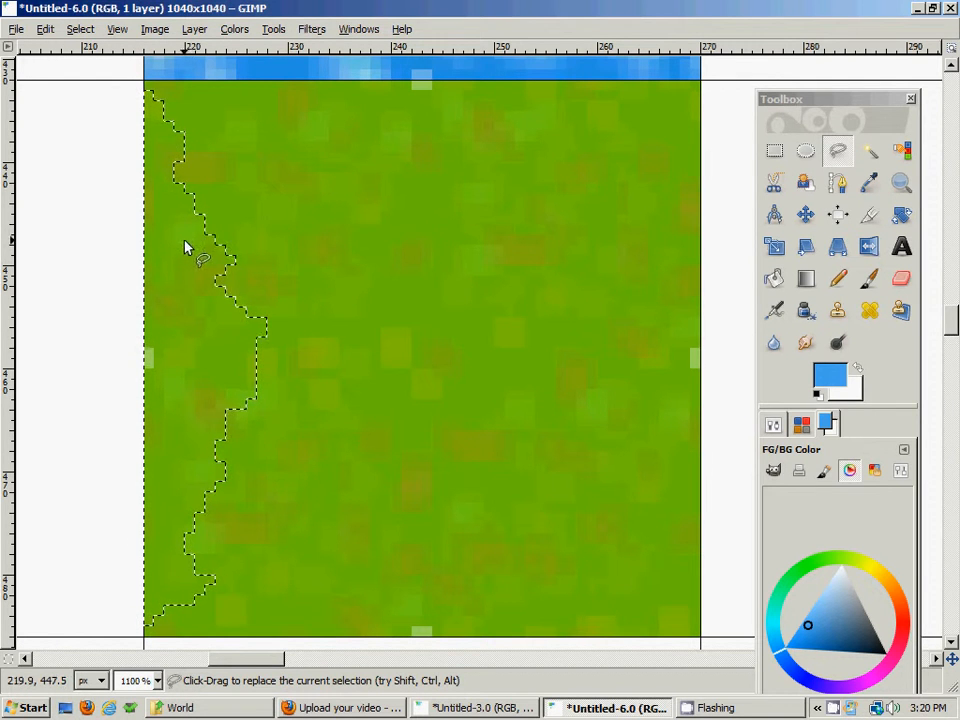
Place a copy of the selected jagged grass strip along the left edge of the single water tile above.
left_click(777, 155)
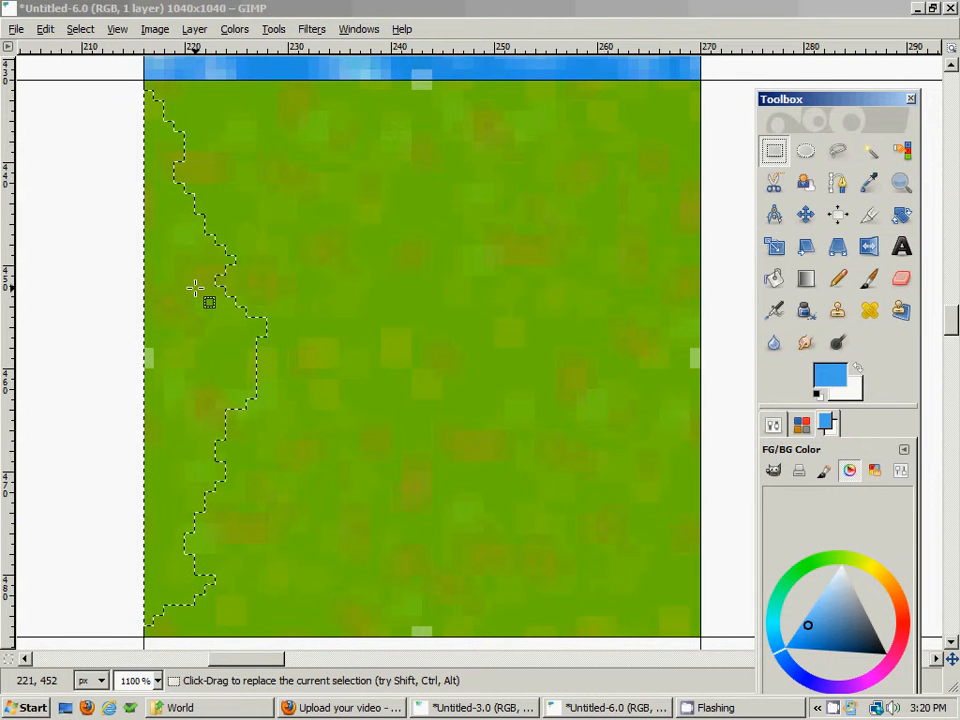
key("ctrl+c")
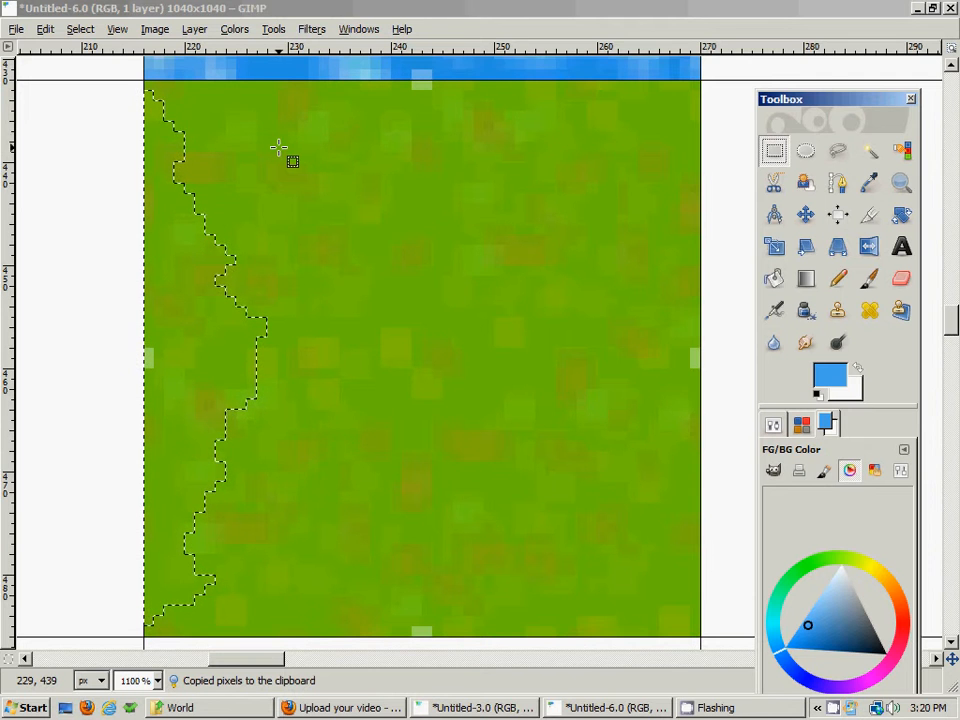
key("ctrl+v")
left_click_drag(300, 154, 358, 350)
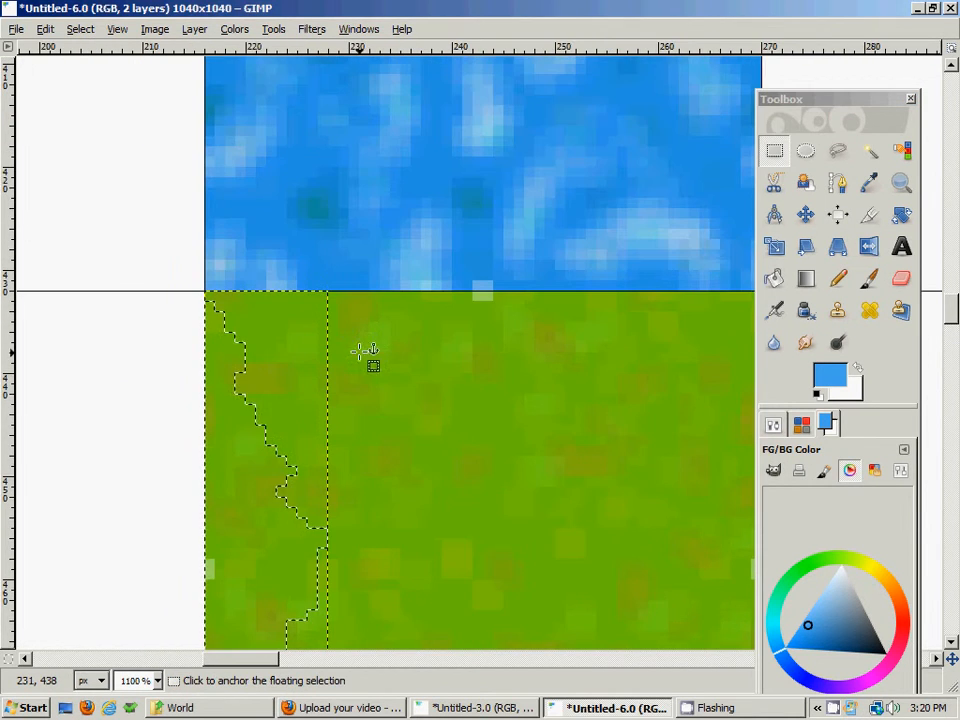
left_click_drag(235, 456, 229, 317)
left_click_drag(326, 332, 315, 268)
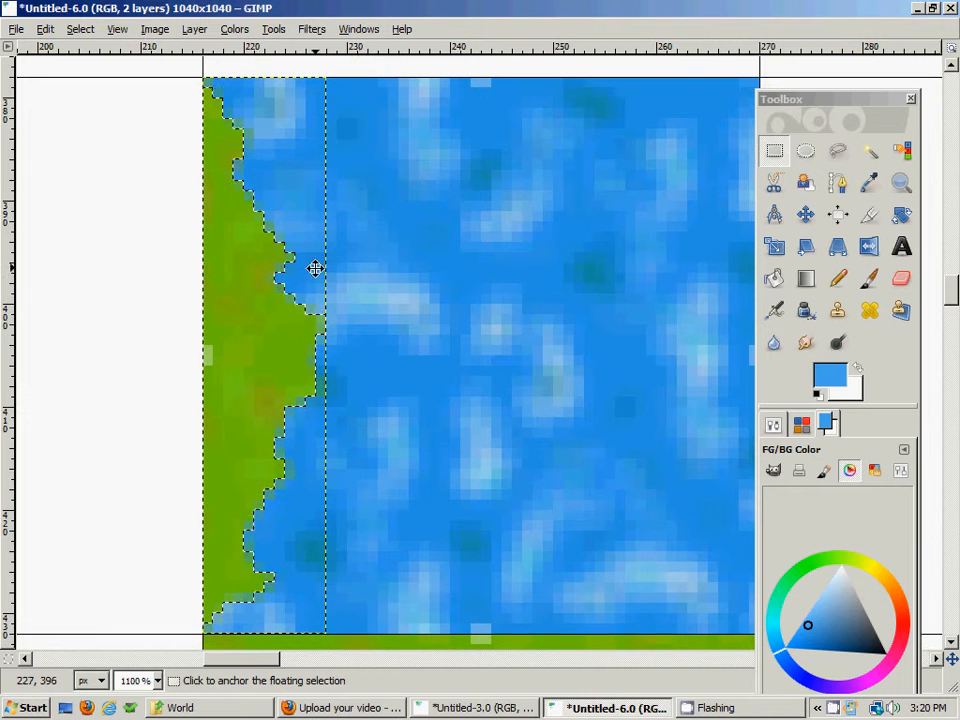
Anchor the pasted grass strip on the single water tile and inspect its jagged edge up close and at 200%.
left_click(466, 318)
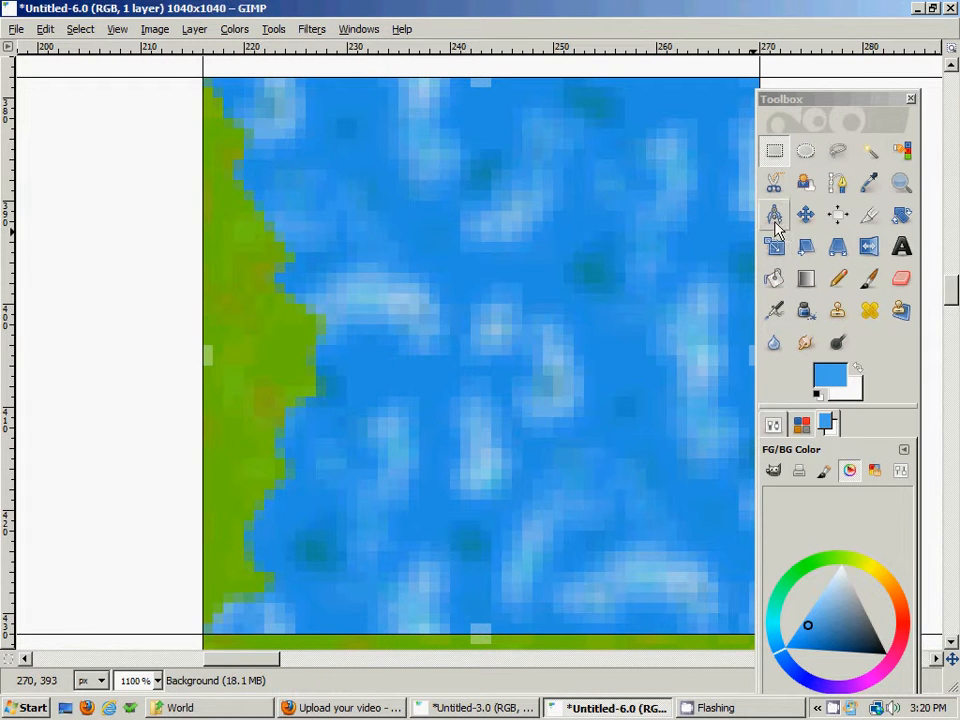
left_click(901, 183)
left_click(424, 306)
left_click(424, 306)
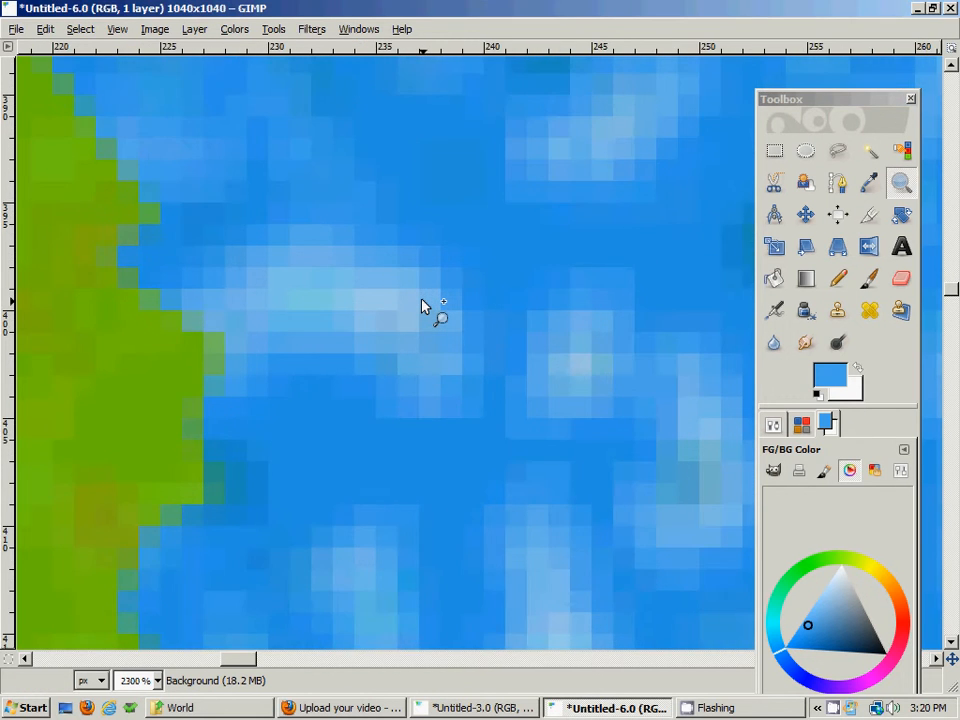
left_click(421, 303, "ctrl")
left_click(421, 303, "ctrl")
left_click(421, 303, "ctrl")
left_click(421, 303, "ctrl")
left_click(421, 303, "ctrl")
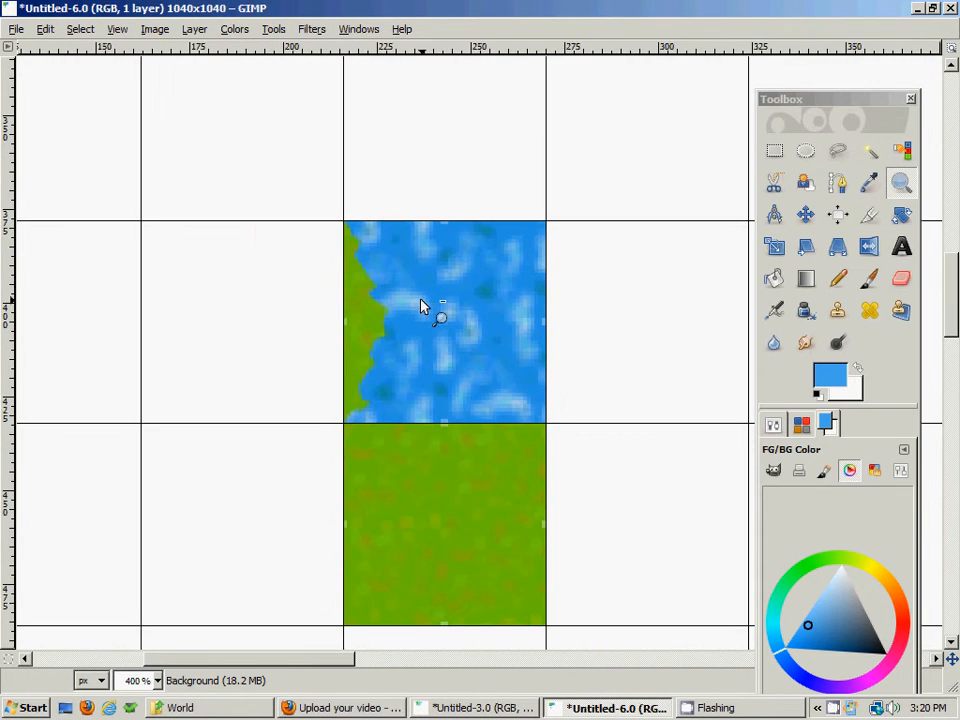
left_click(421, 305, "ctrl")
Select the whole single transition tile and place a copy over the middle-row water tile that borders the large grass area.
left_click_drag(563, 233, 484, 312)
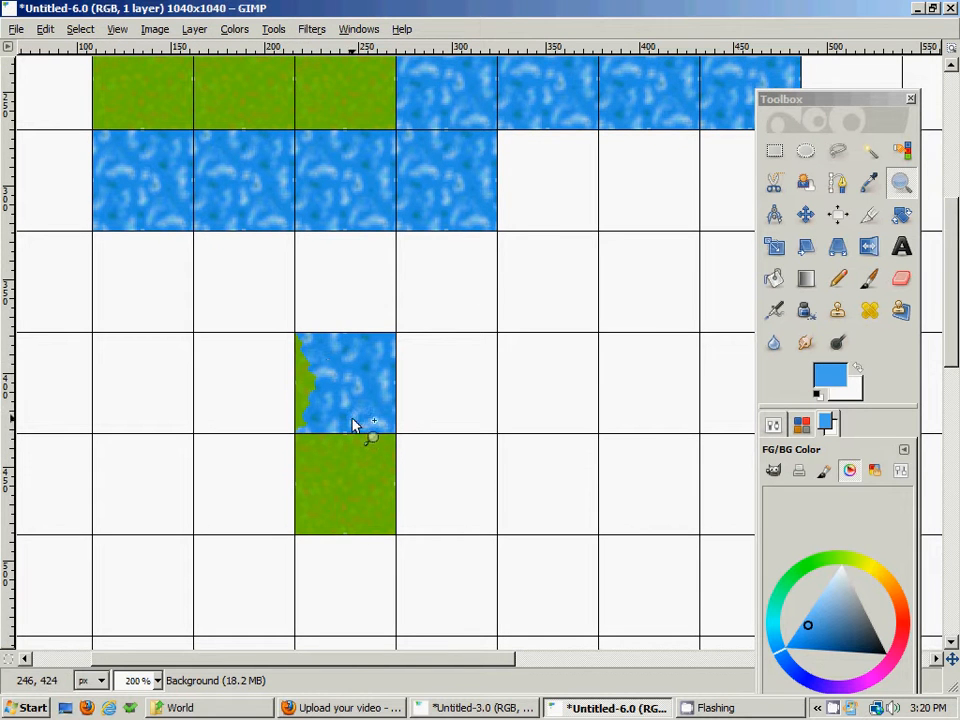
left_click_drag(523, 251, 488, 326)
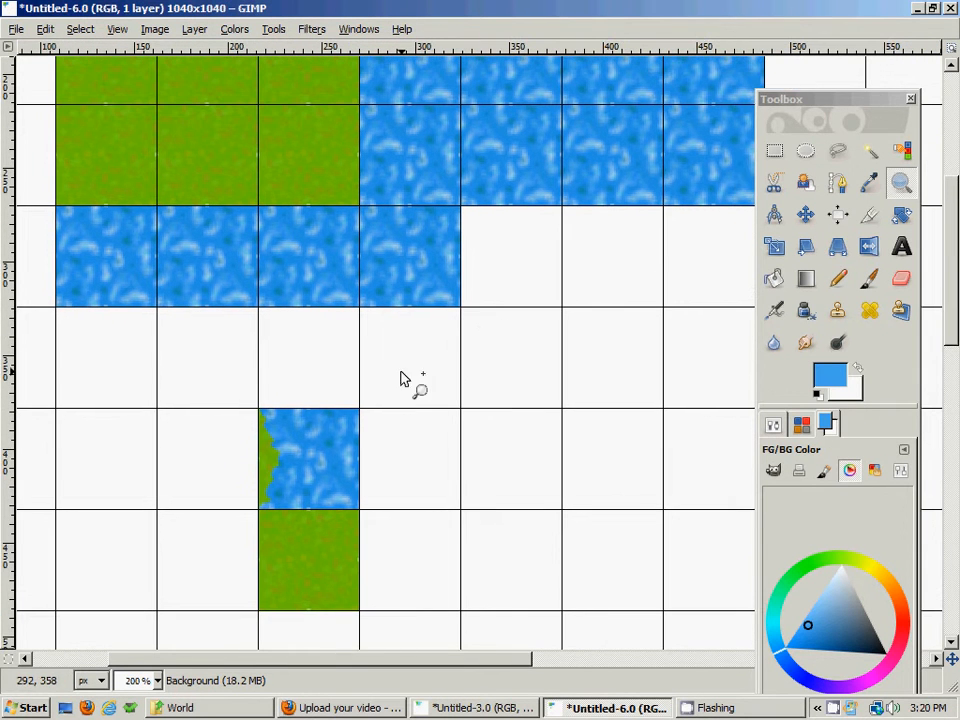
left_click(774, 150)
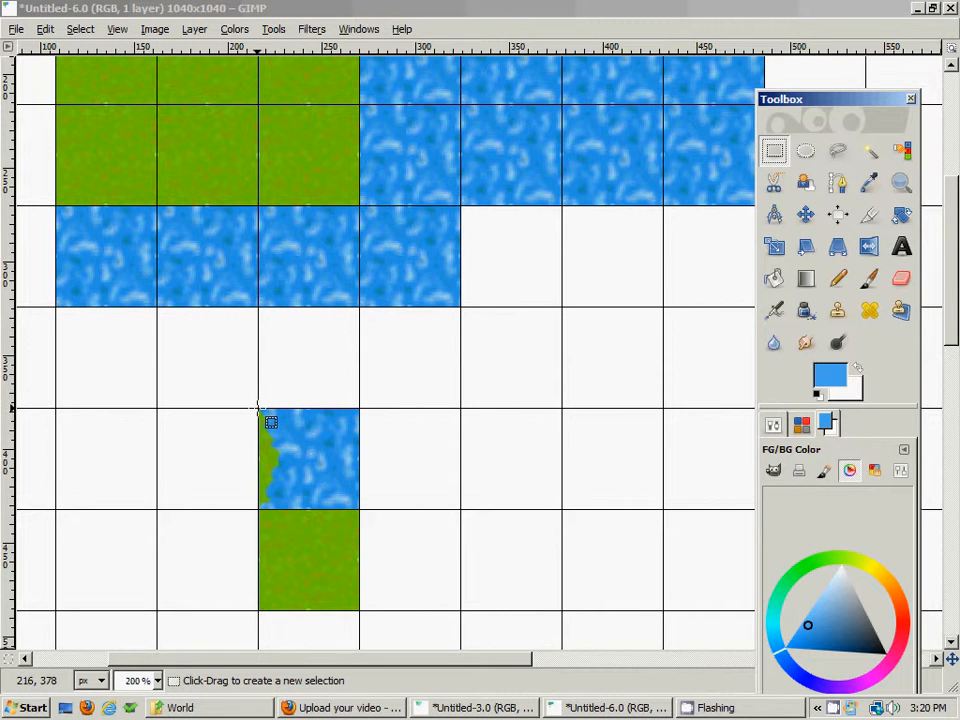
left_click_drag(258, 410, 354, 509)
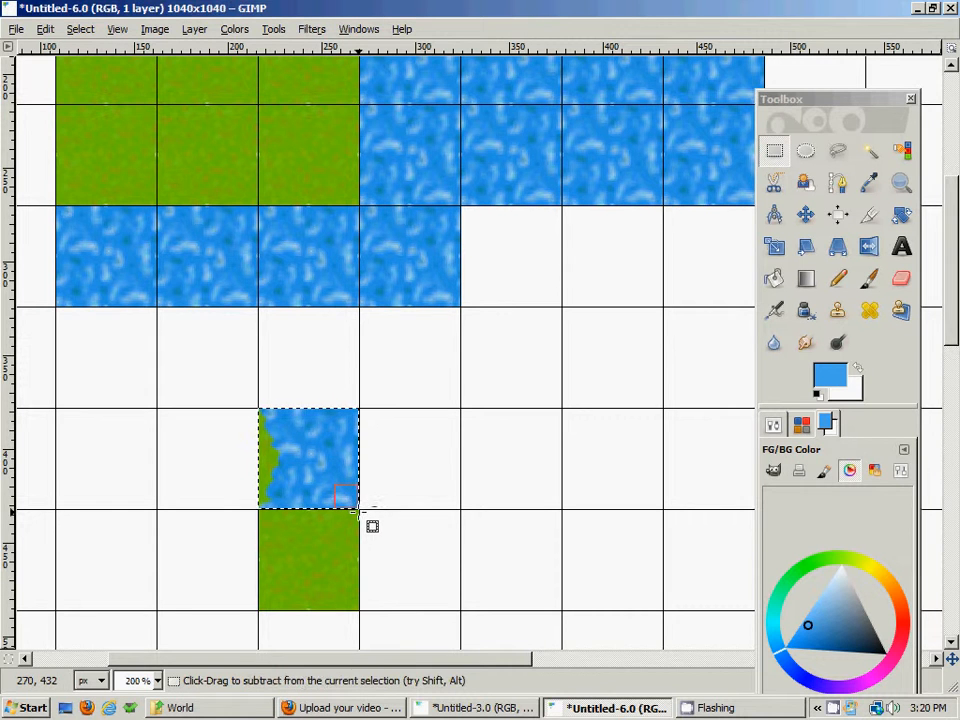
key("ctrl+c")
key("space")
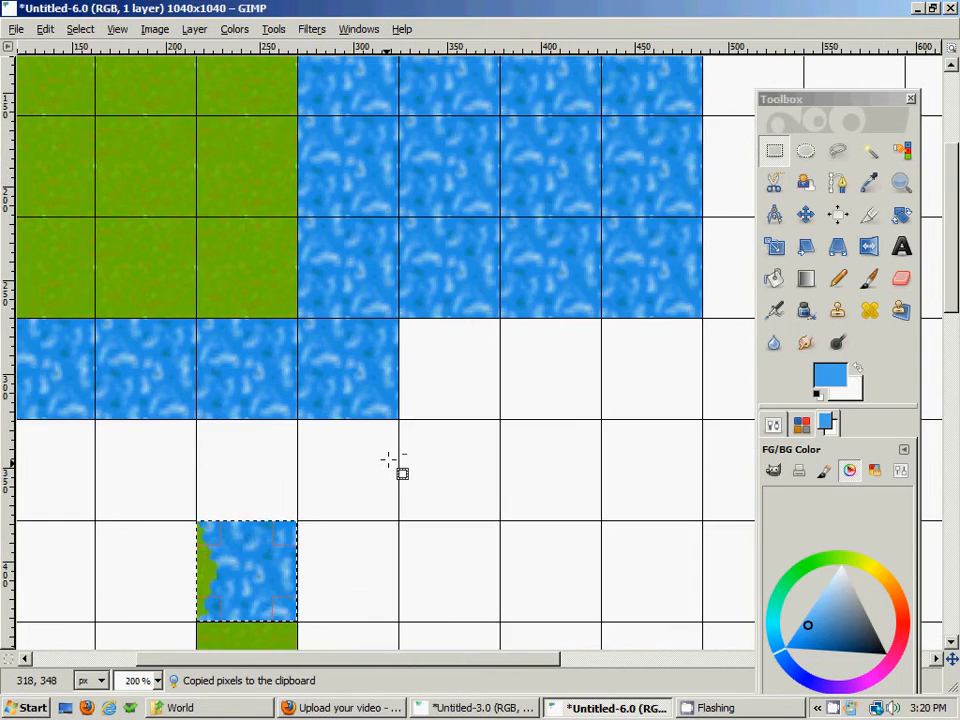
key("ctrl+v")
left_click_drag(257, 568, 357, 176)
left_click_drag(410, 147, 414, 152)
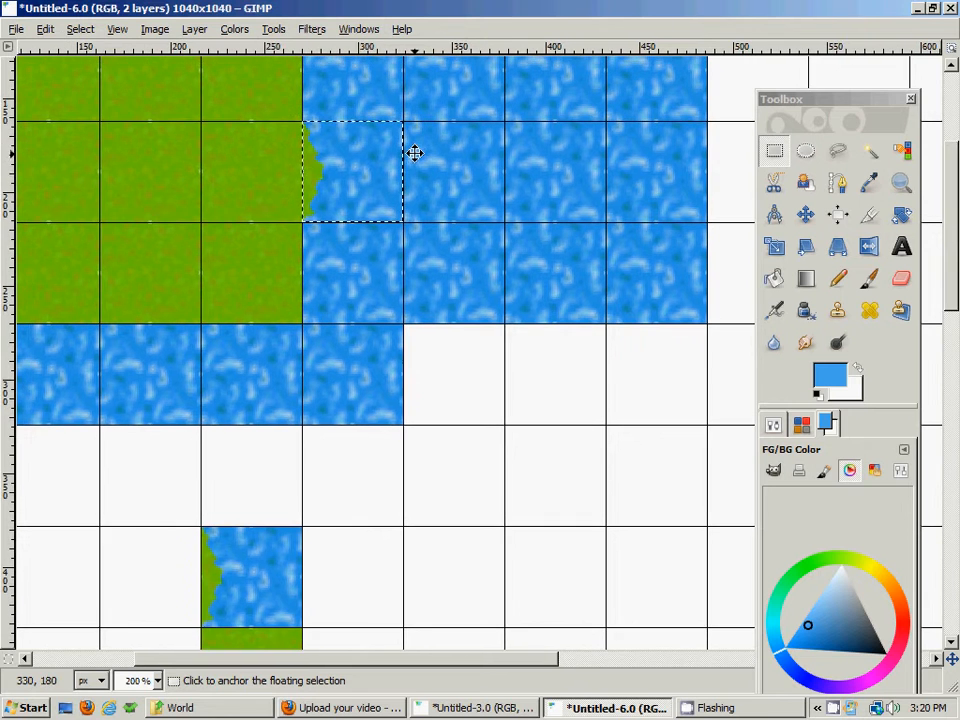
Compare the placed transition tile with the single original below the map and anchor it beside the grass.
left_click_drag(317, 476, 346, 306)
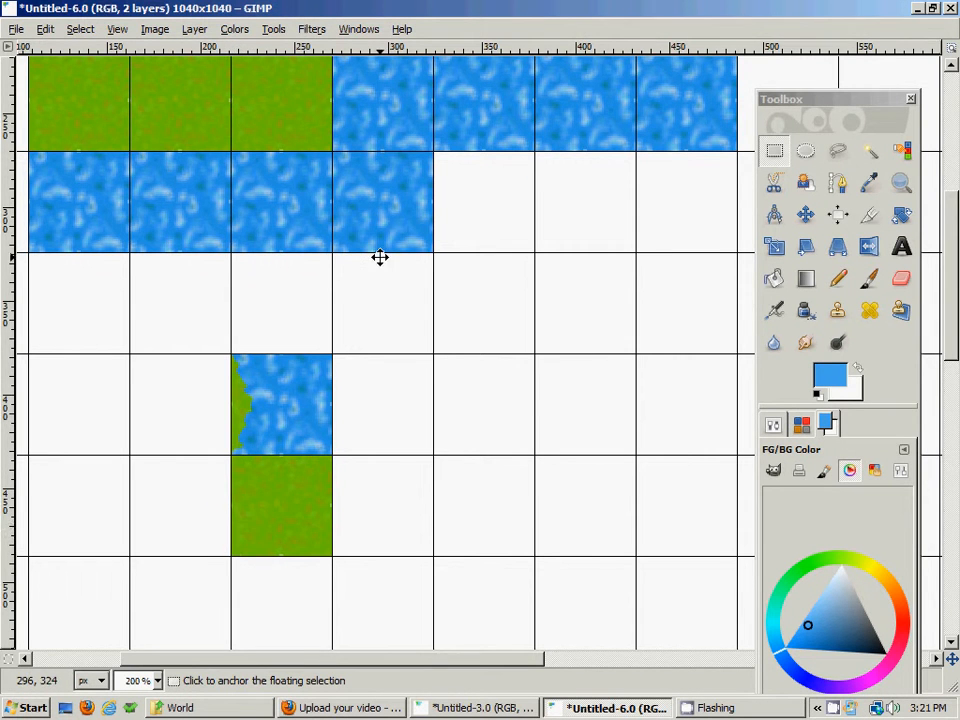
scroll(379, 257, "up", 5)
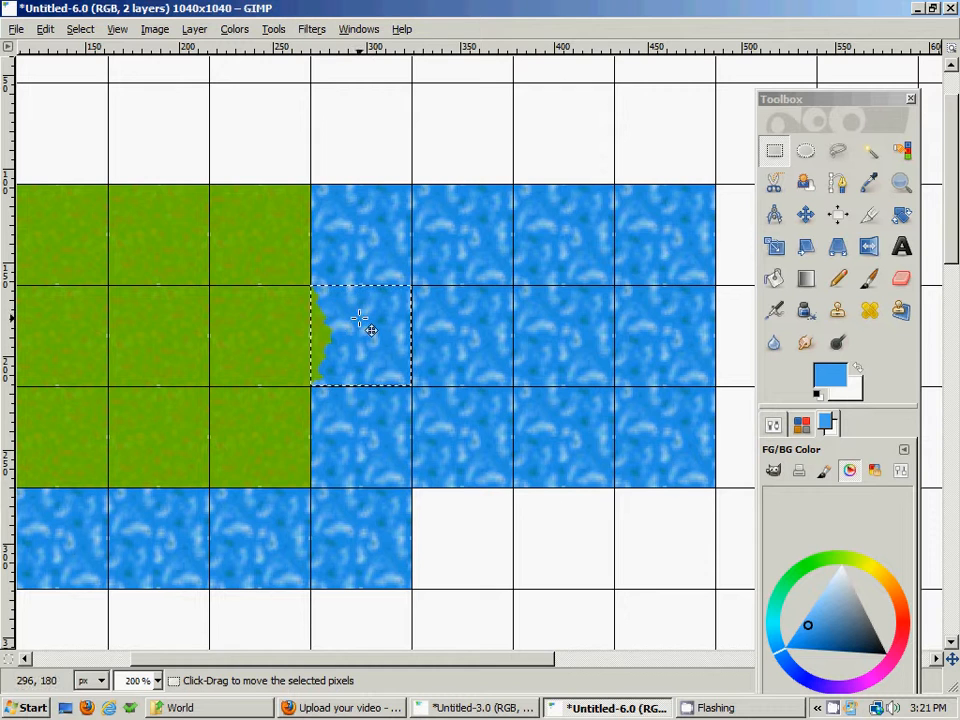
left_click_drag(360, 494, 305, 130)
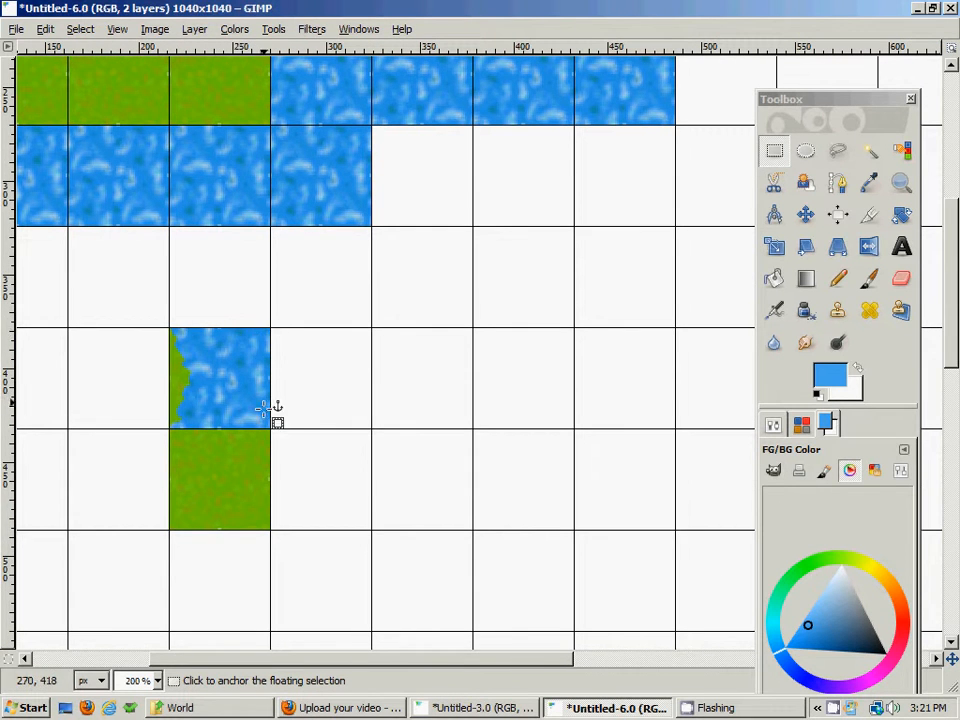
left_click_drag(353, 231, 369, 529)
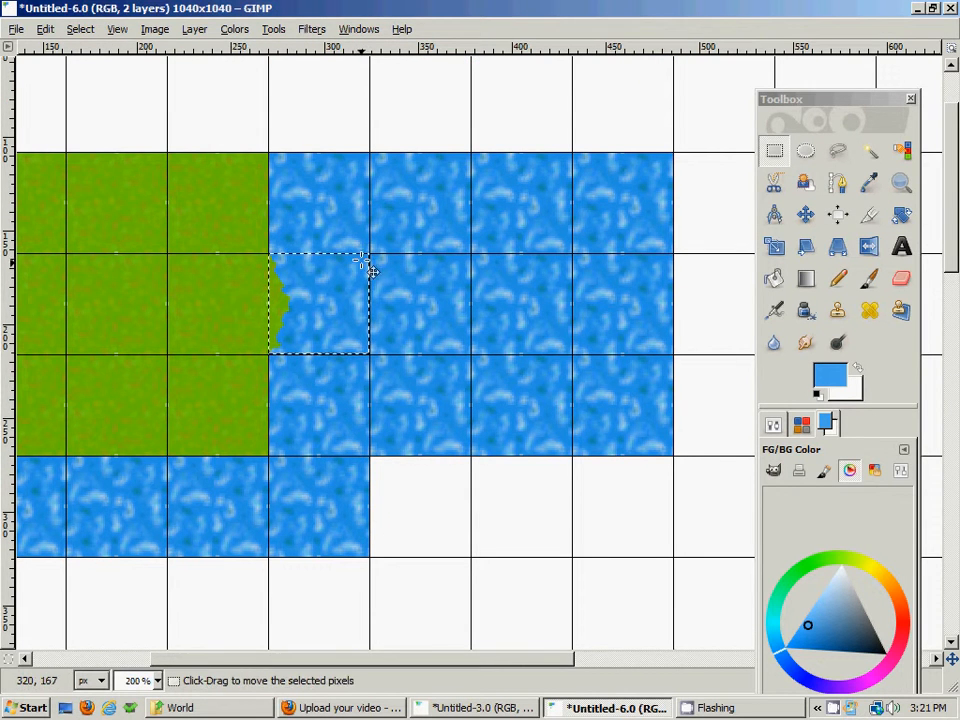
left_click_drag(369, 266, 428, 385)
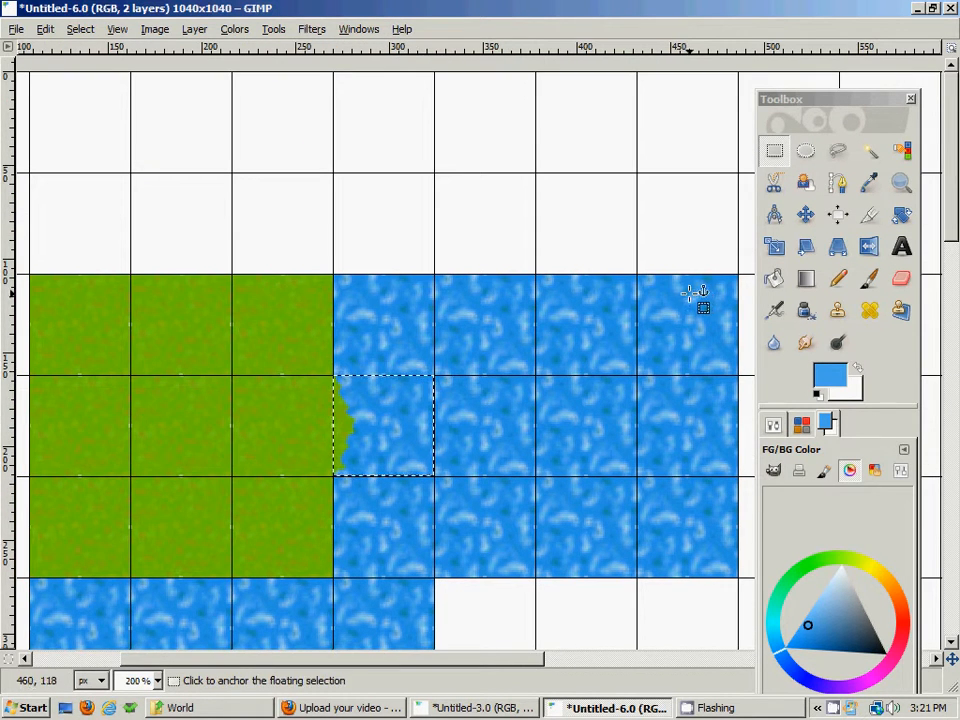
left_click(499, 416)
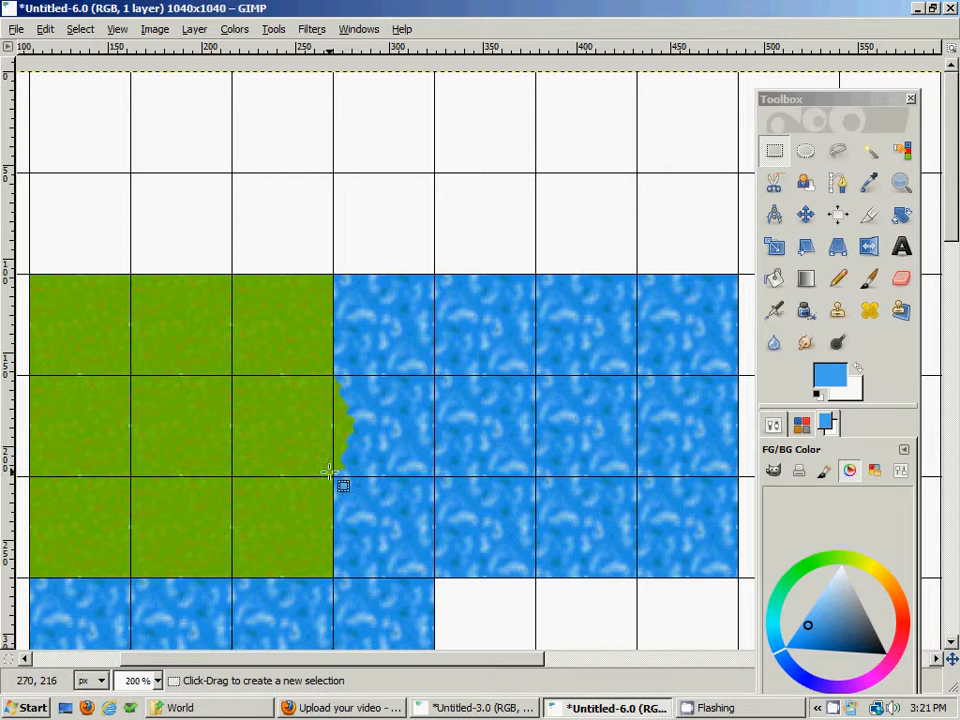
Place and anchor copies of the transition tile in the water cells directly above and below it along the grass border.
left_click_drag(381, 456, 386, 336, "ctrl+alt")
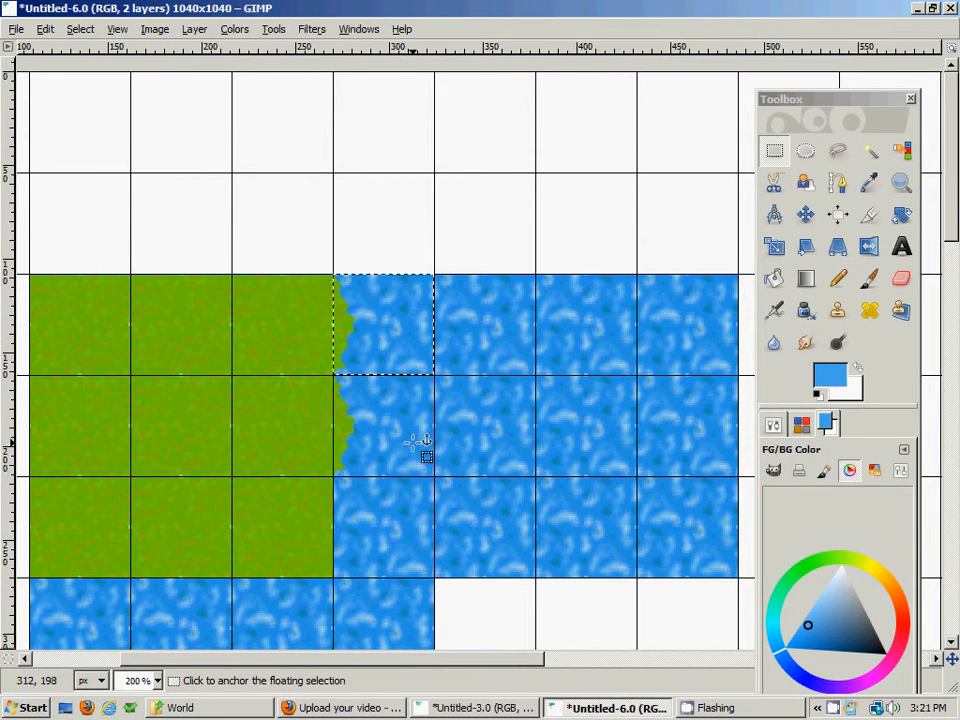
scroll(430, 430, "down", 3)
left_click_drag(392, 279, 391, 478, "ctrl+alt")
left_click(534, 460)
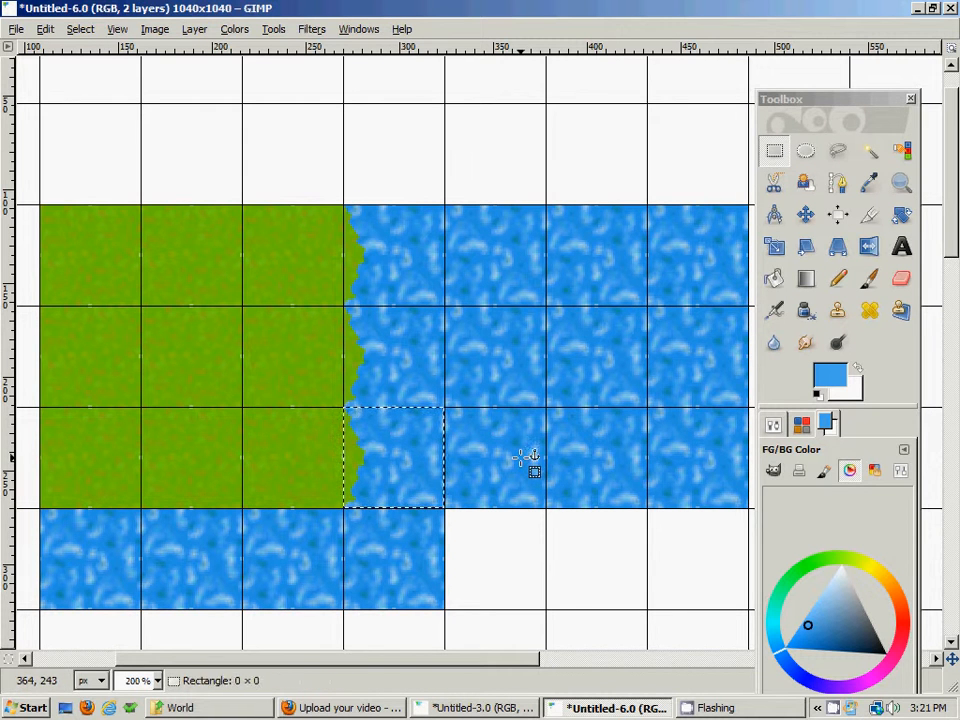
Examine the three-tile jagged shoreline, the straight lower grass border and the single source tiles for repetition and missing transitions.
left_click_drag(512, 352, 558, 332)
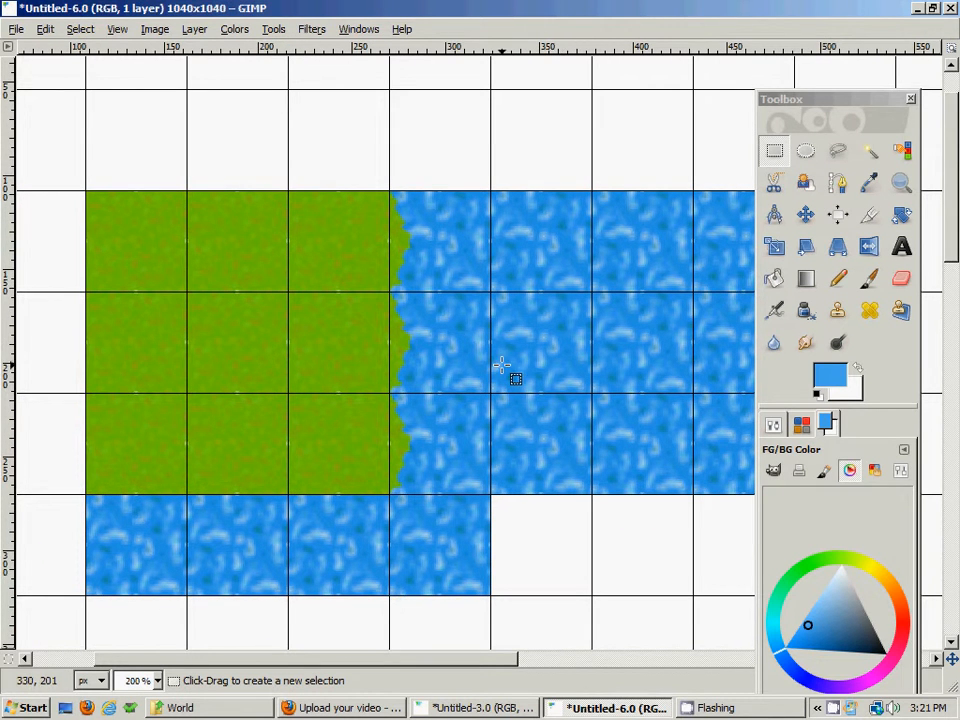
left_click_drag(514, 379, 533, 318)
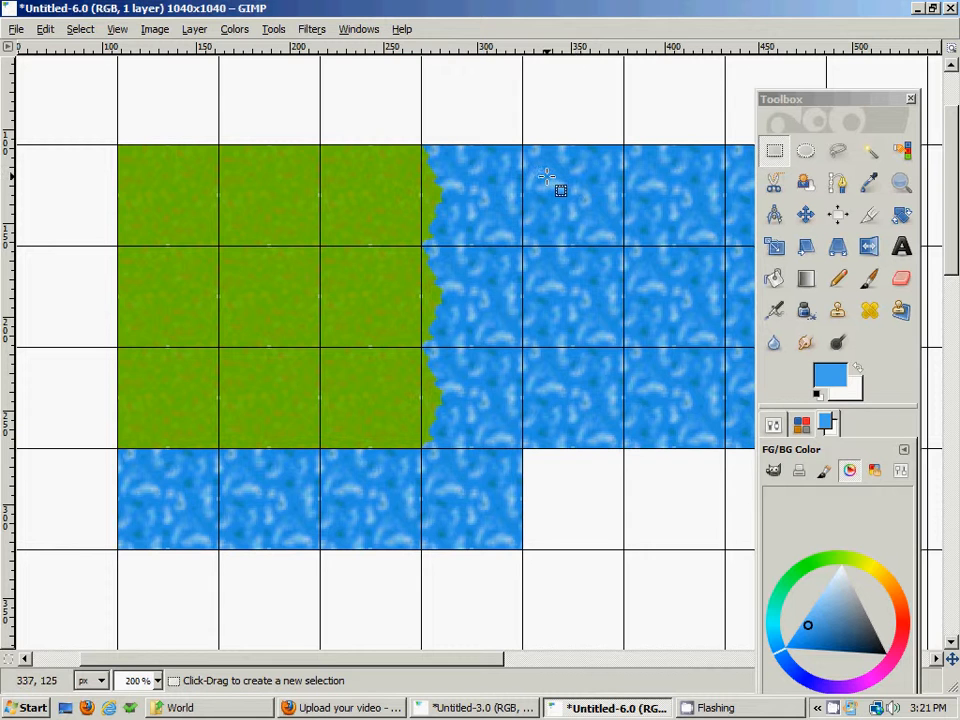
left_click_drag(547, 177, 499, 192)
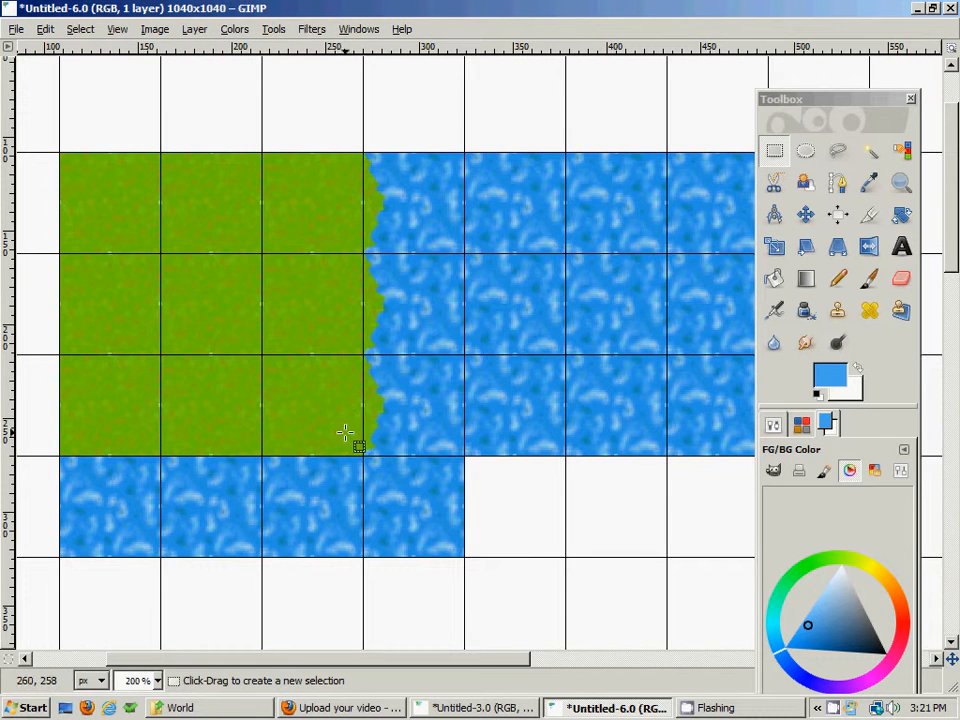
left_click_drag(338, 383, 360, 321)
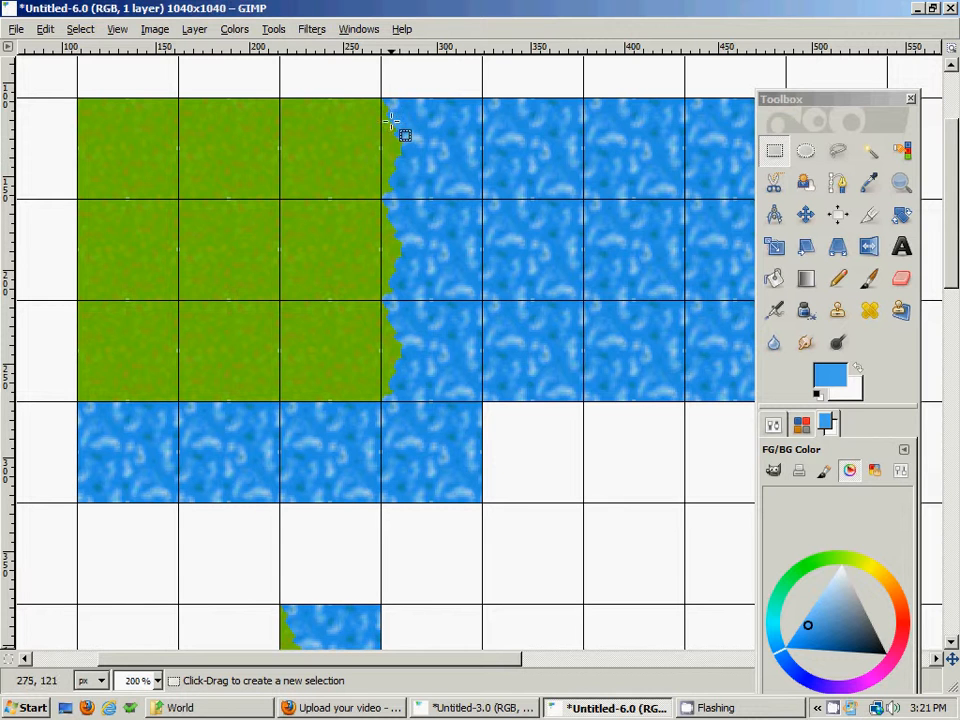
left_click_drag(375, 484, 368, 272)
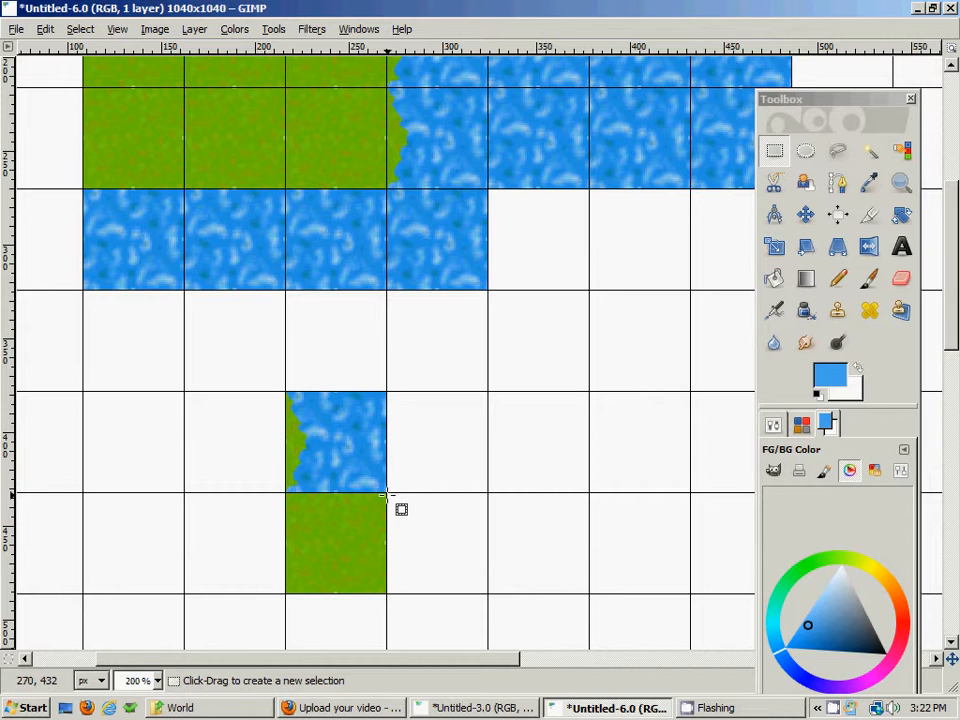
scroll(378, 498, "down", 5)
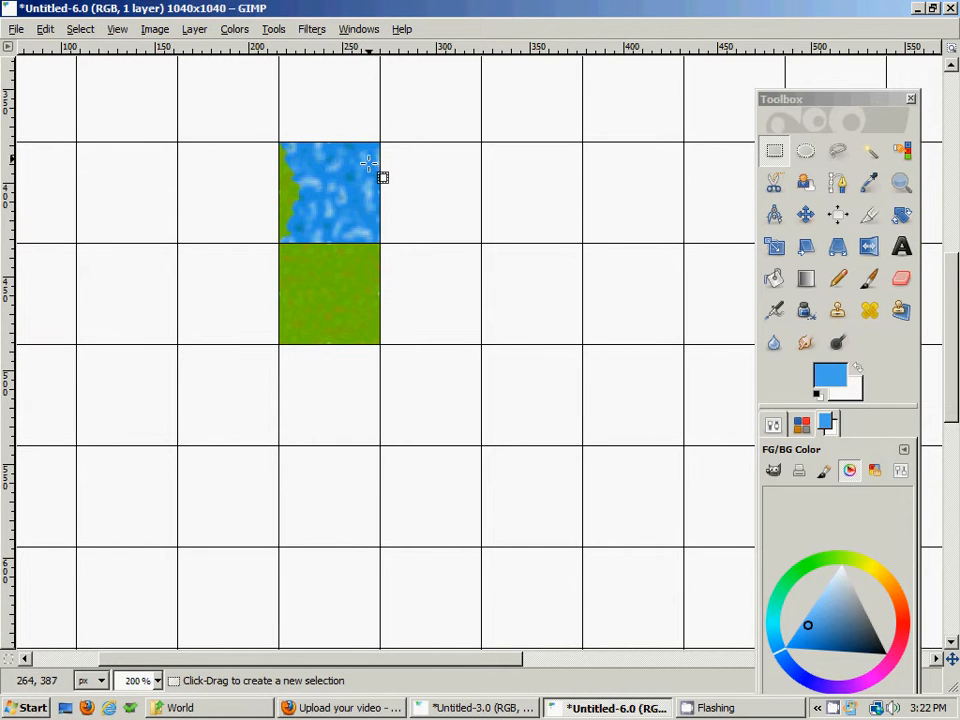
scroll(414, 154, "up", 2)
scroll(414, 154, "right", 1)
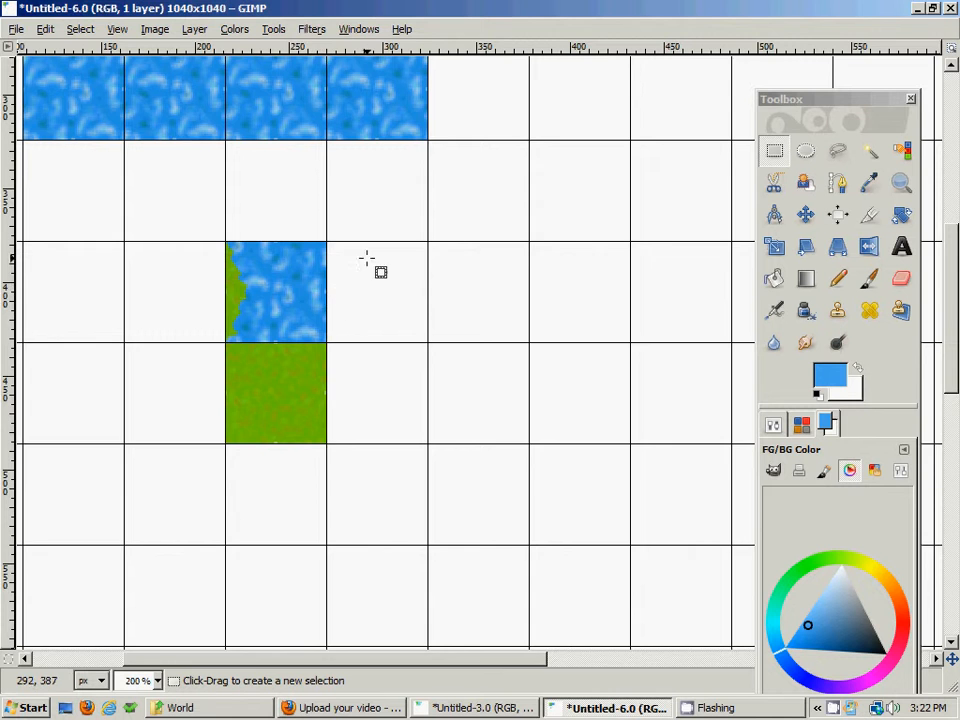
left_click_drag(346, 211, 600, 482)
left_click_drag(486, 282, 564, 383)
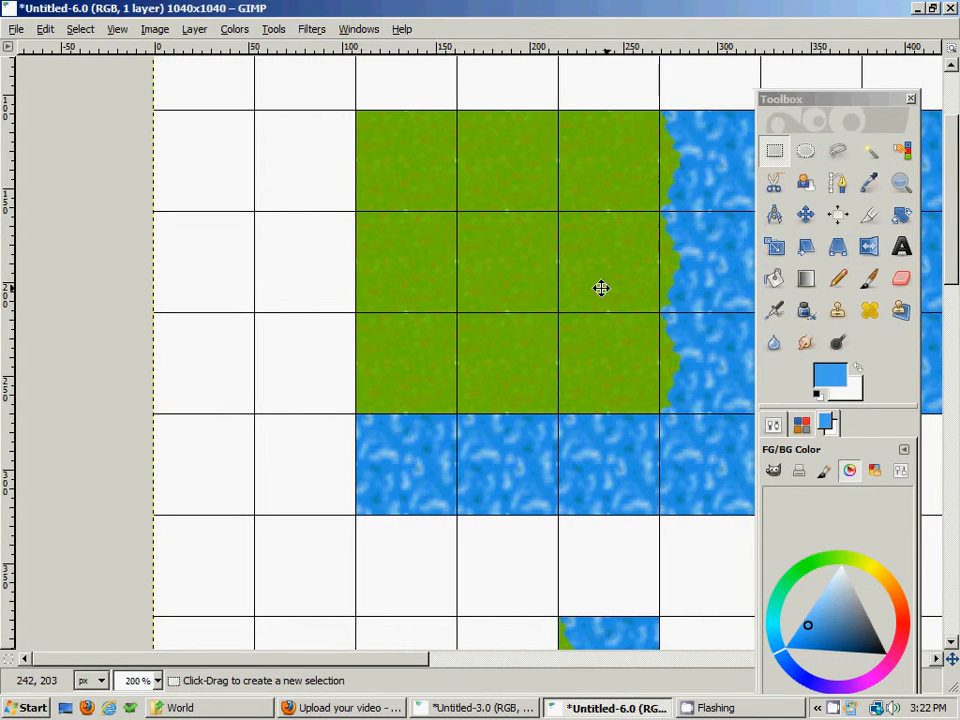
left_click_drag(600, 287, 343, 317)
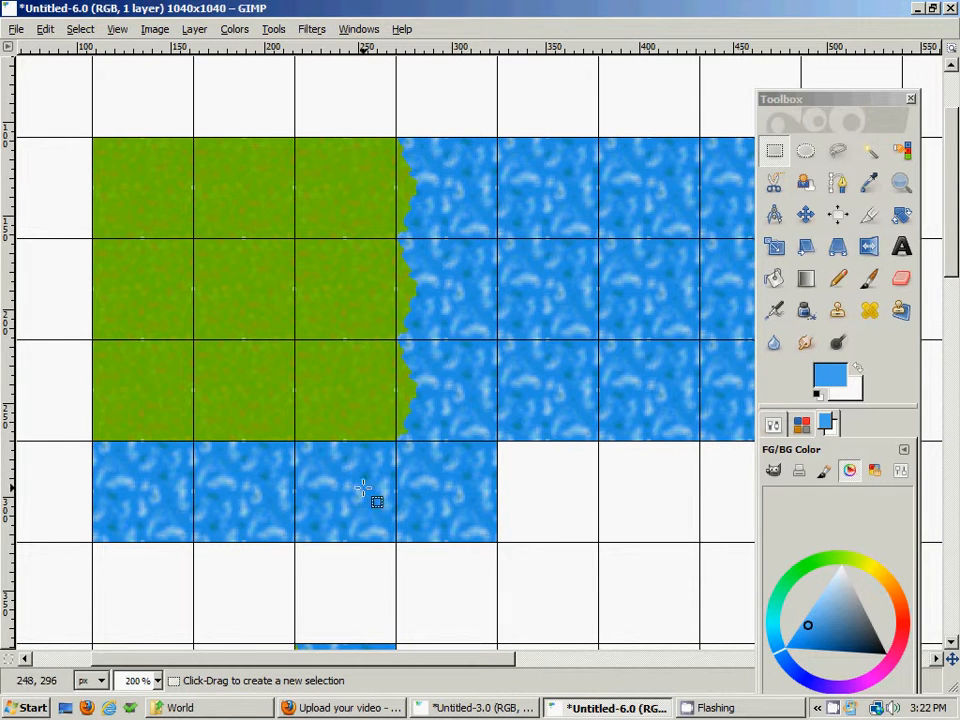
scroll(396, 422, "down", 2)
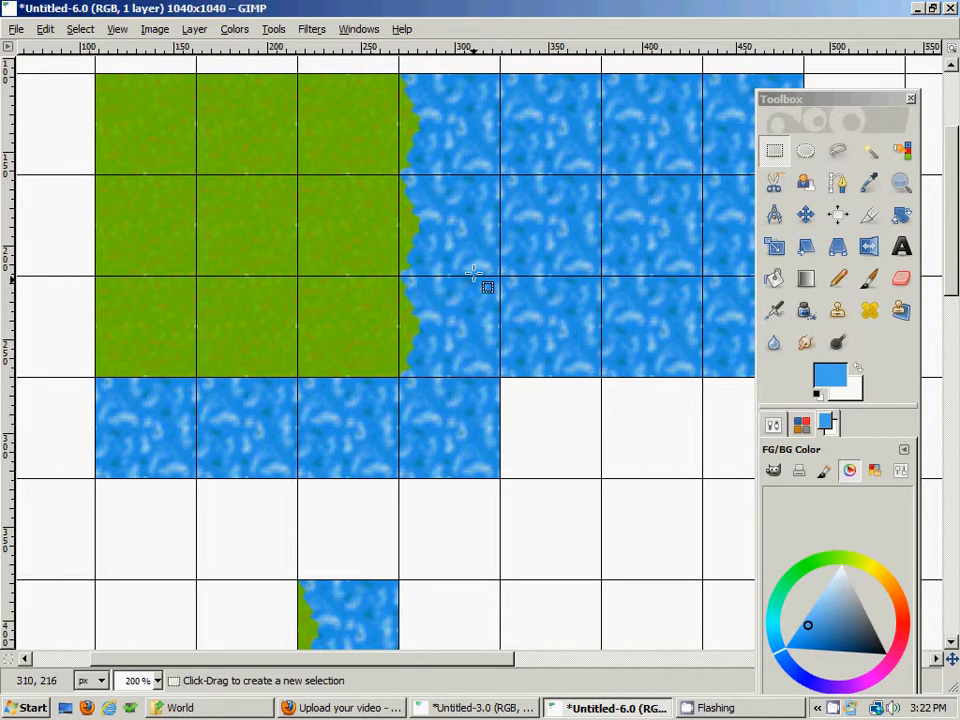
left_click_drag(478, 274, 422, 381)
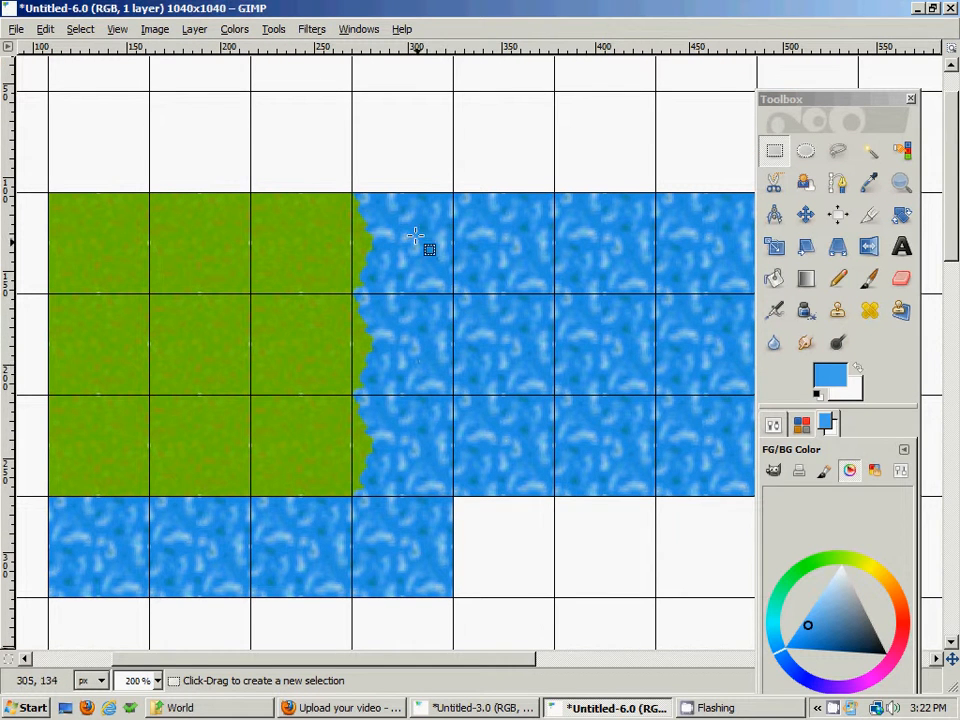
left_click_drag(321, 175, 379, 159)
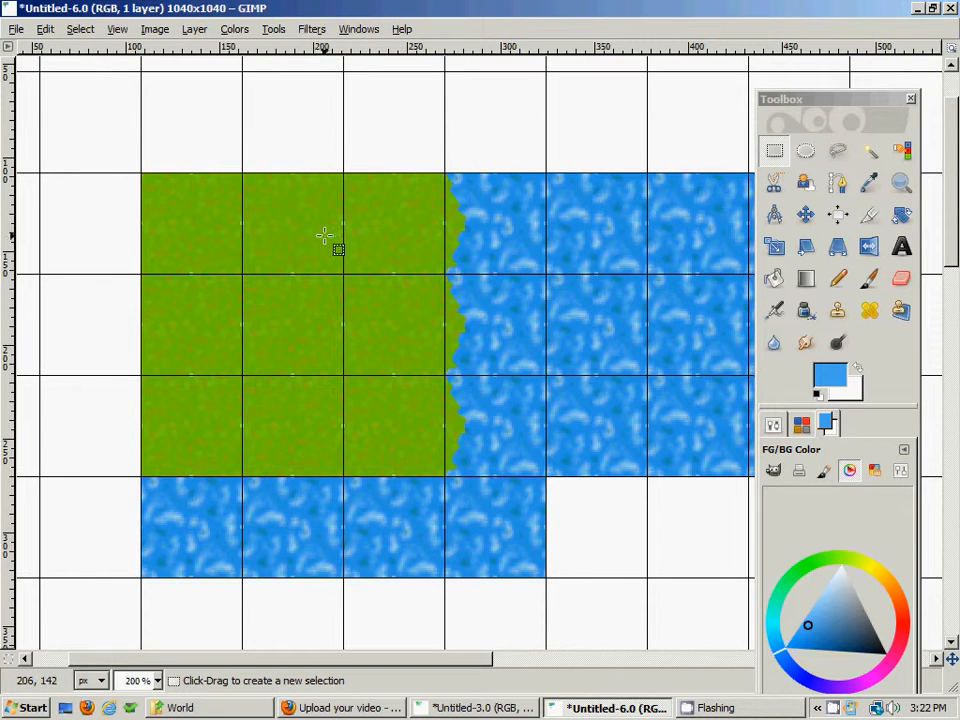
left_click_drag(548, 256, 411, 314)
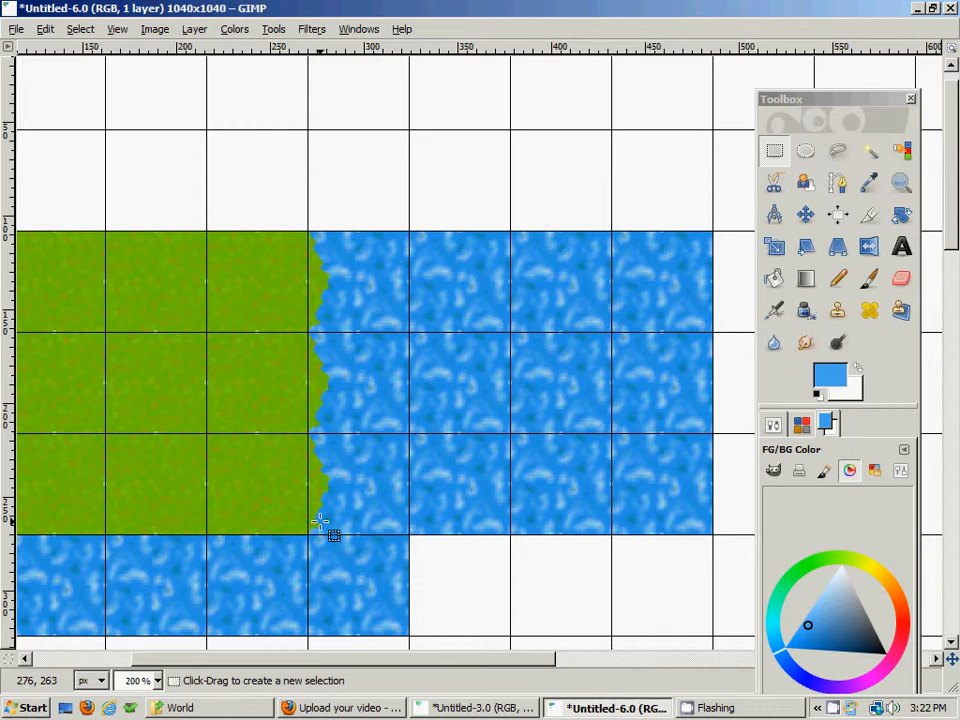
left_click_drag(325, 519, 381, 379)
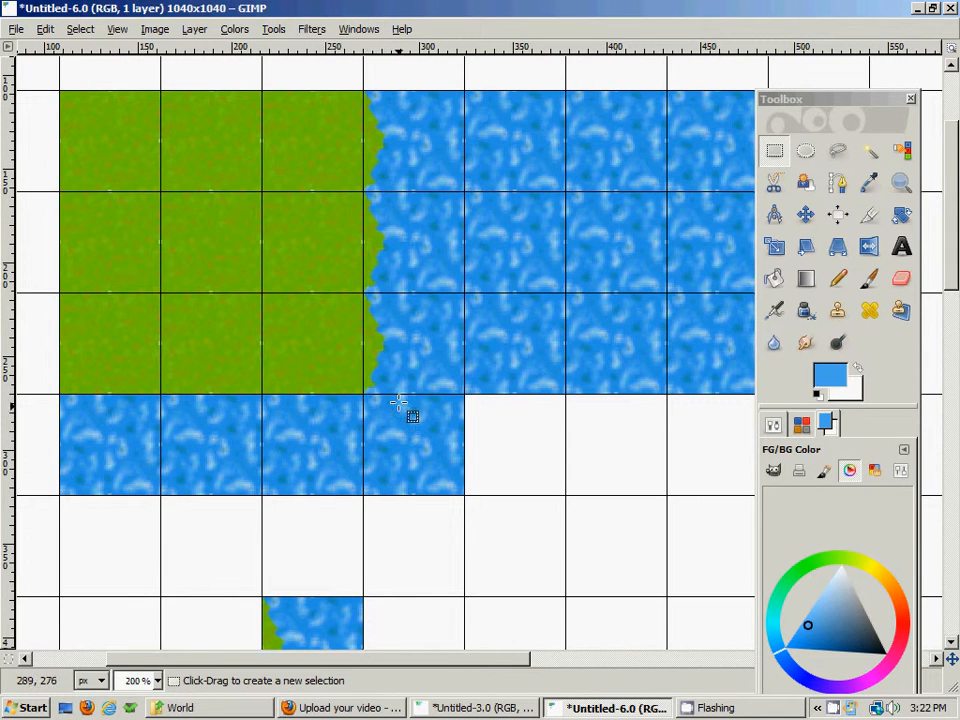
left_click_drag(408, 240, 392, 282)
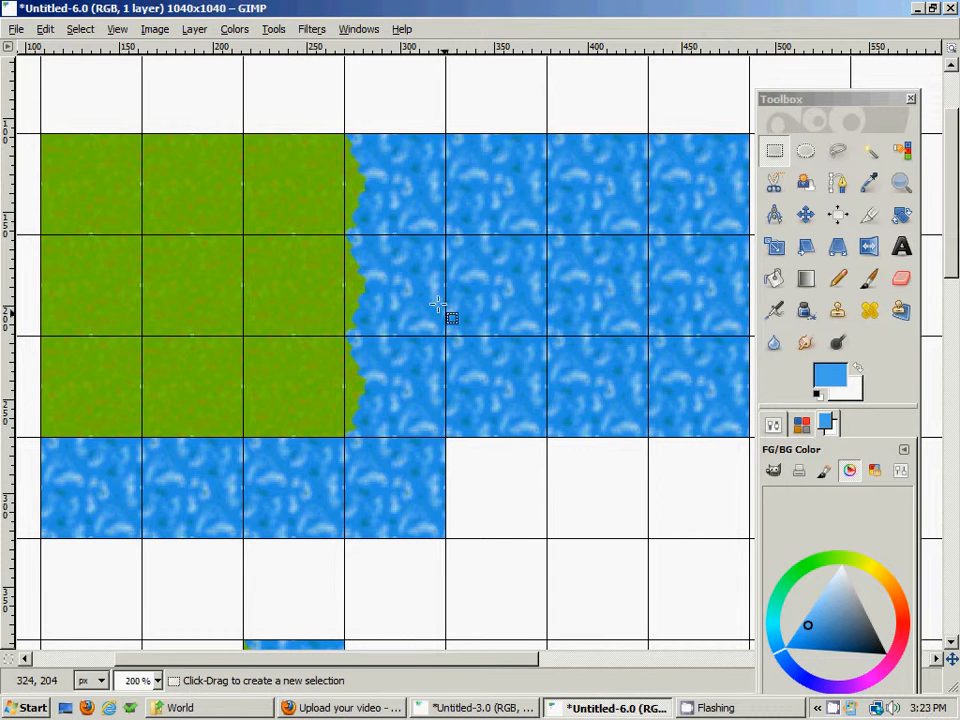
Hide the grid over the tile map and activate the Zoom tool.
left_click(119, 30)
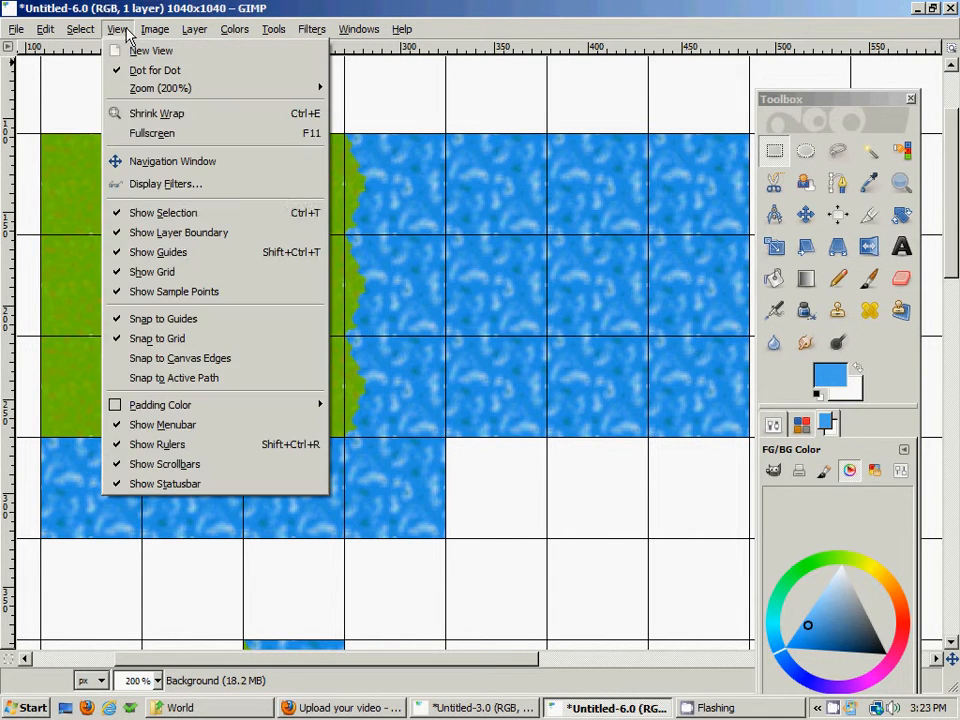
left_click(180, 281)
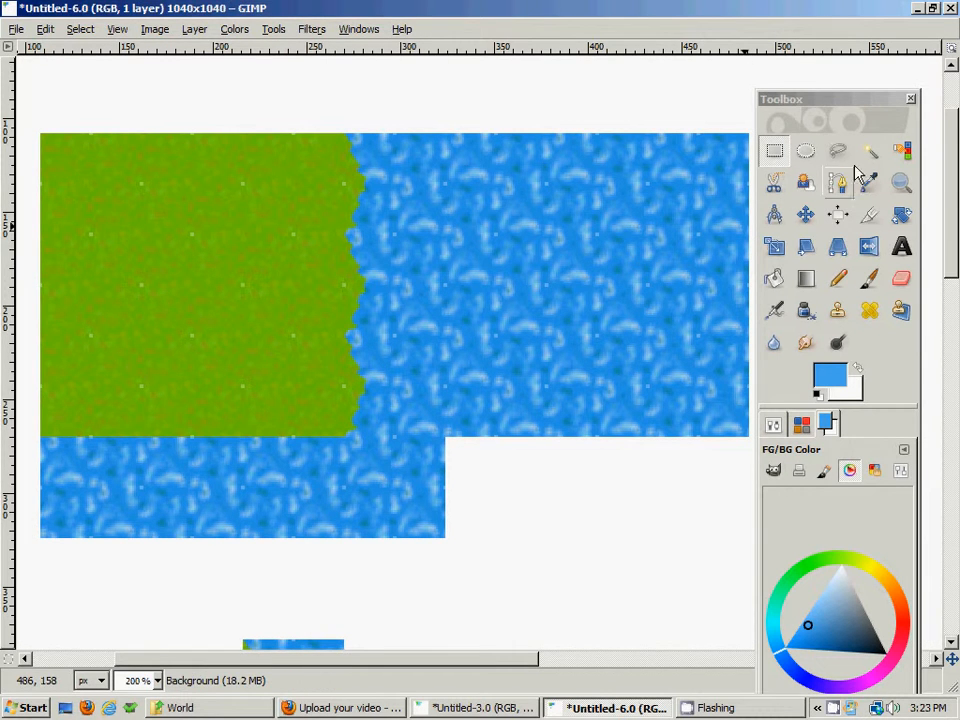
left_click(901, 182)
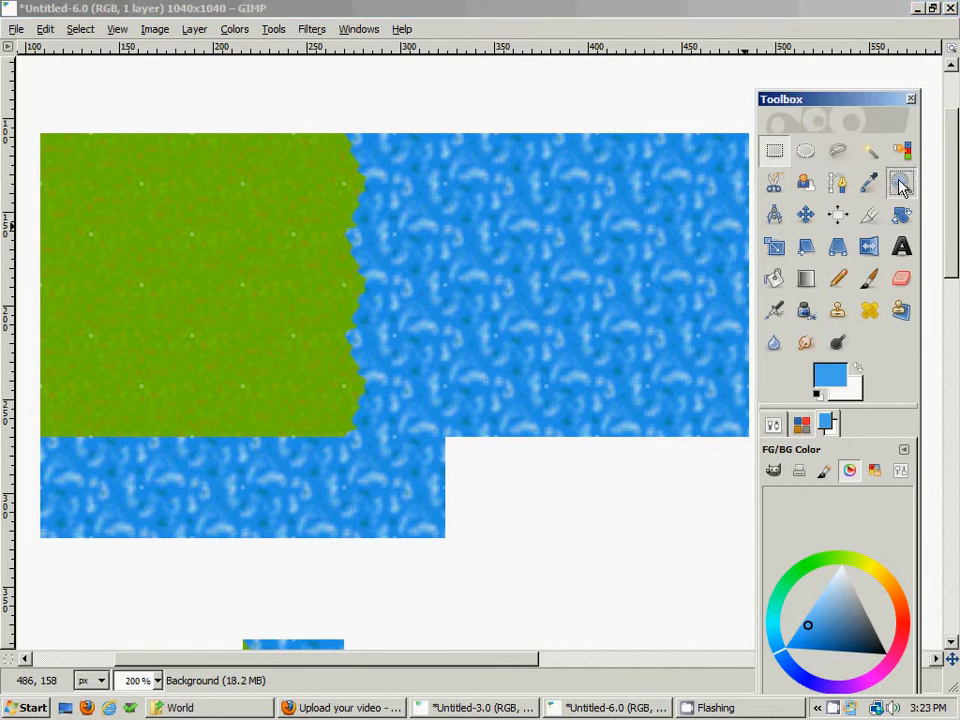
Examine the jagged shoreline and the straight lower grass border without the grid, at several zoom levels.
left_click(392, 292, "ctrl")
left_click(392, 292, "ctrl")
left_click(392, 292, "ctrl")
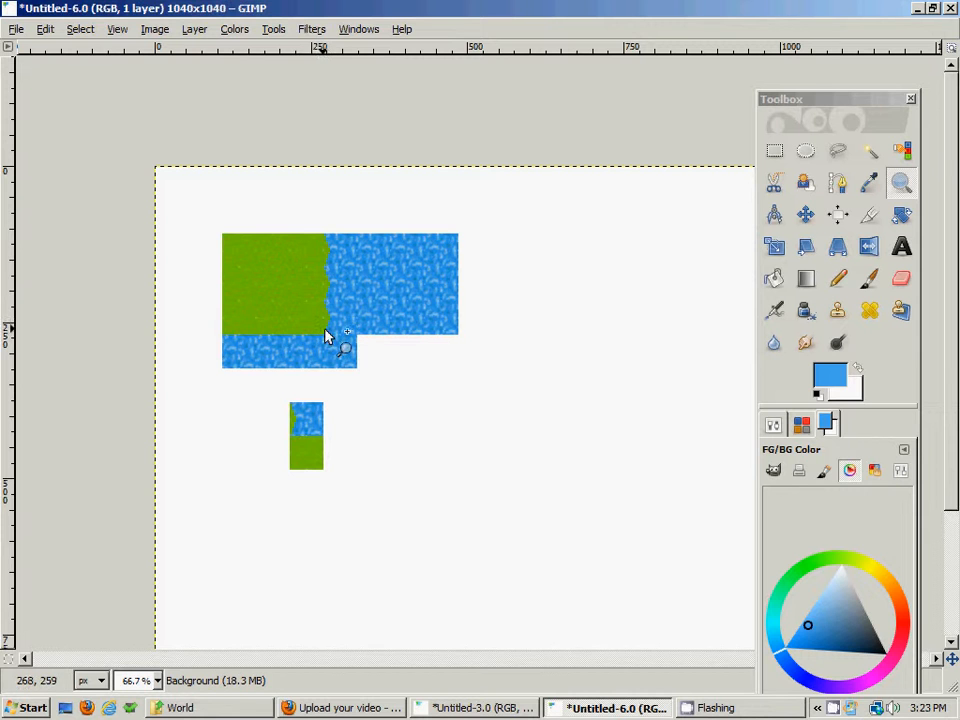
left_click(323, 251)
left_click(323, 254)
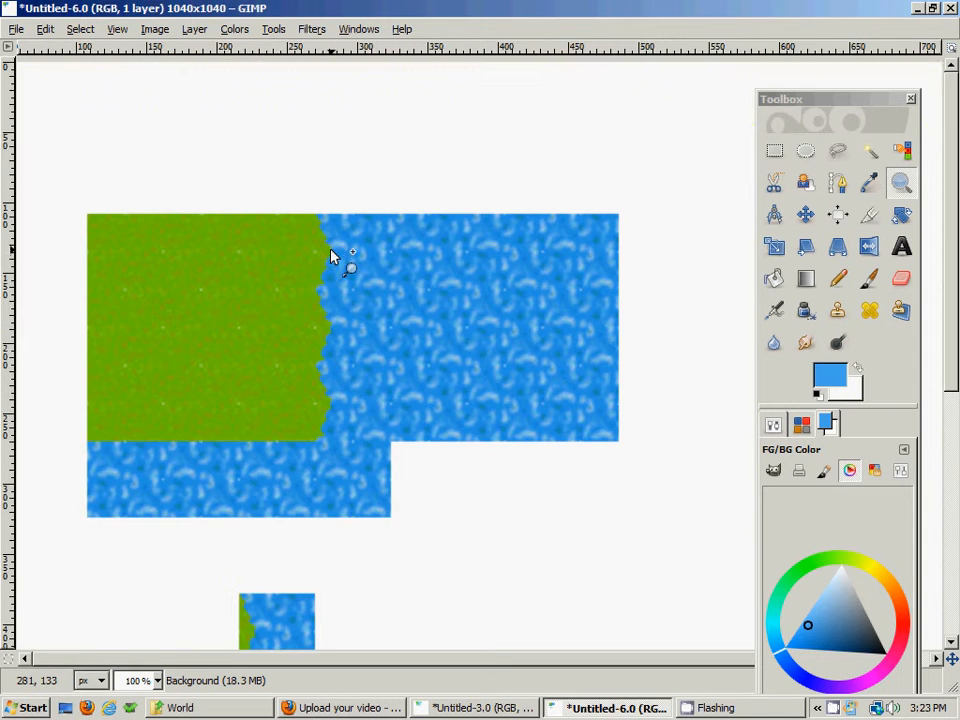
left_click(324, 256)
scroll(309, 264, "left", 2)
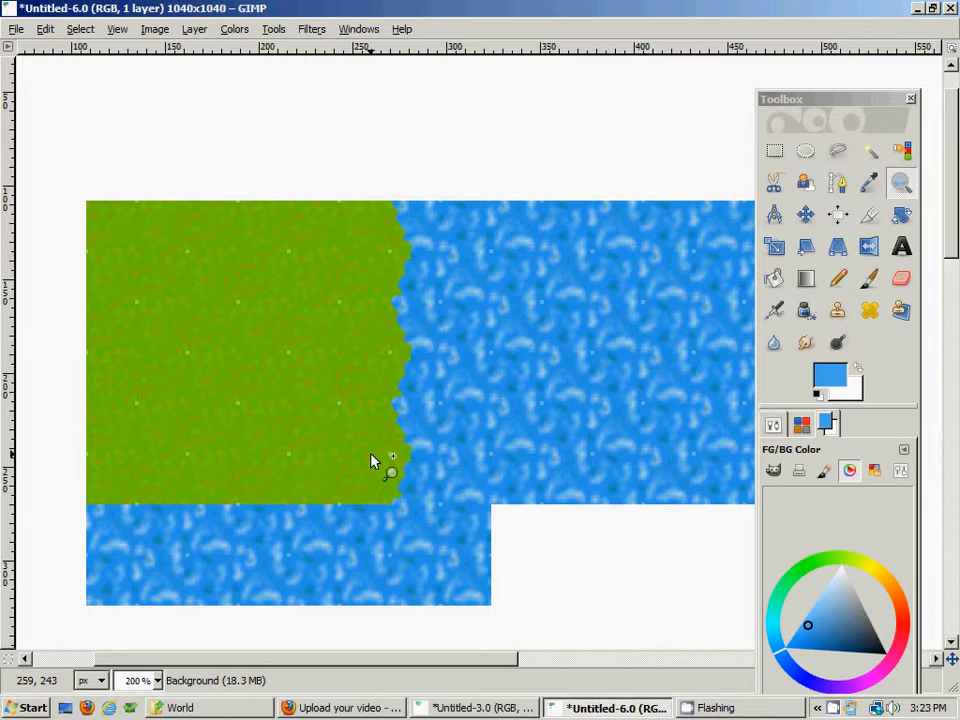
left_click_drag(372, 461, 312, 427)
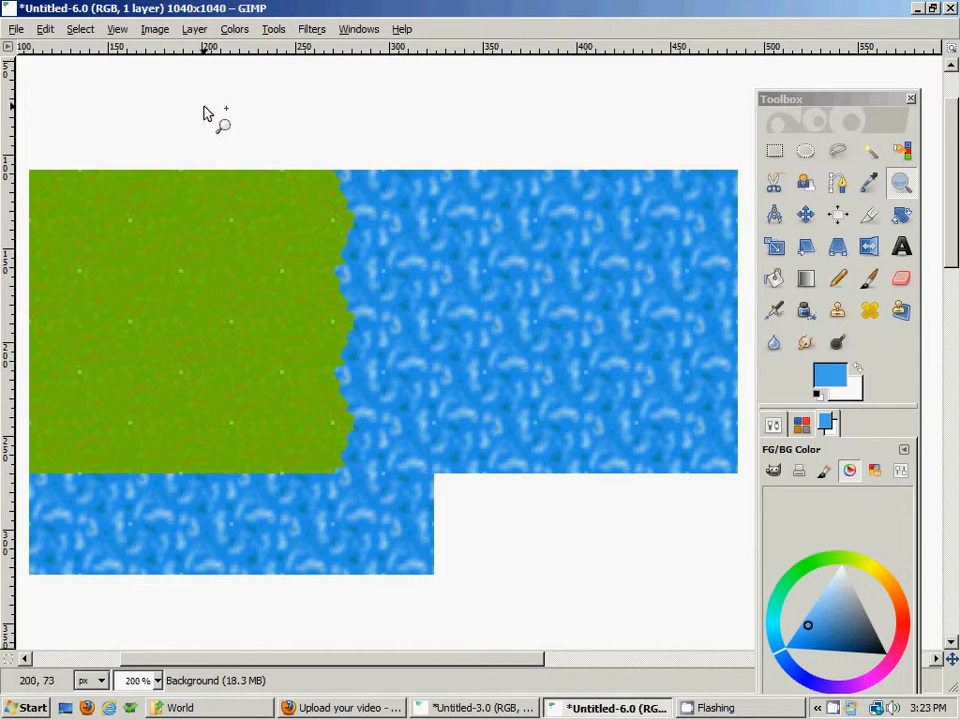
Show the grid over the tile map again.
left_click(118, 29)
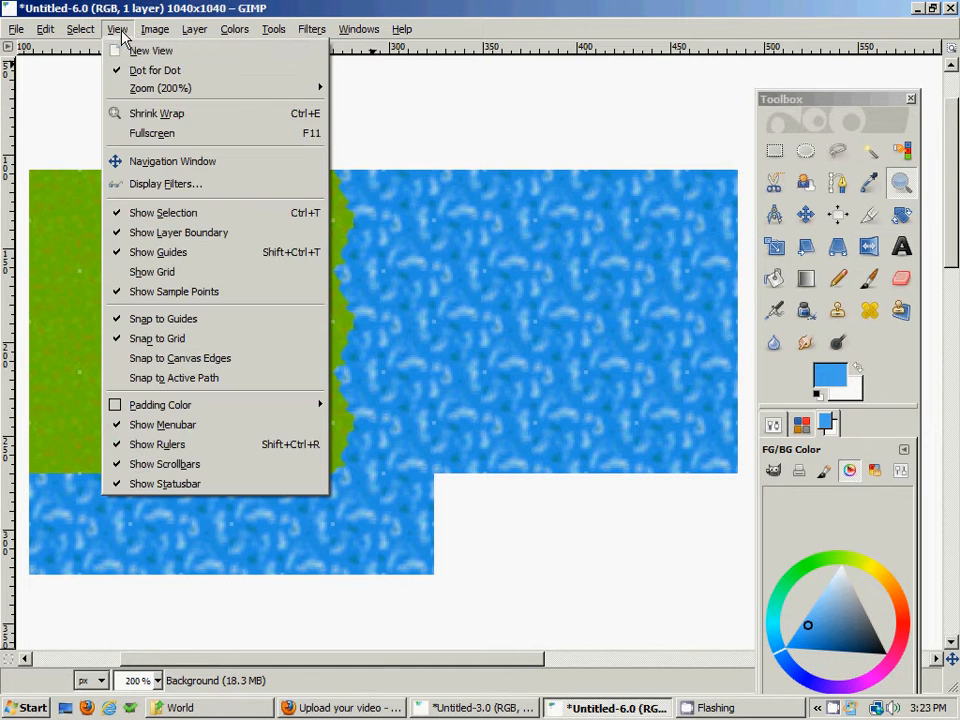
left_click(175, 272)
left_click_drag(414, 437, 356, 137)
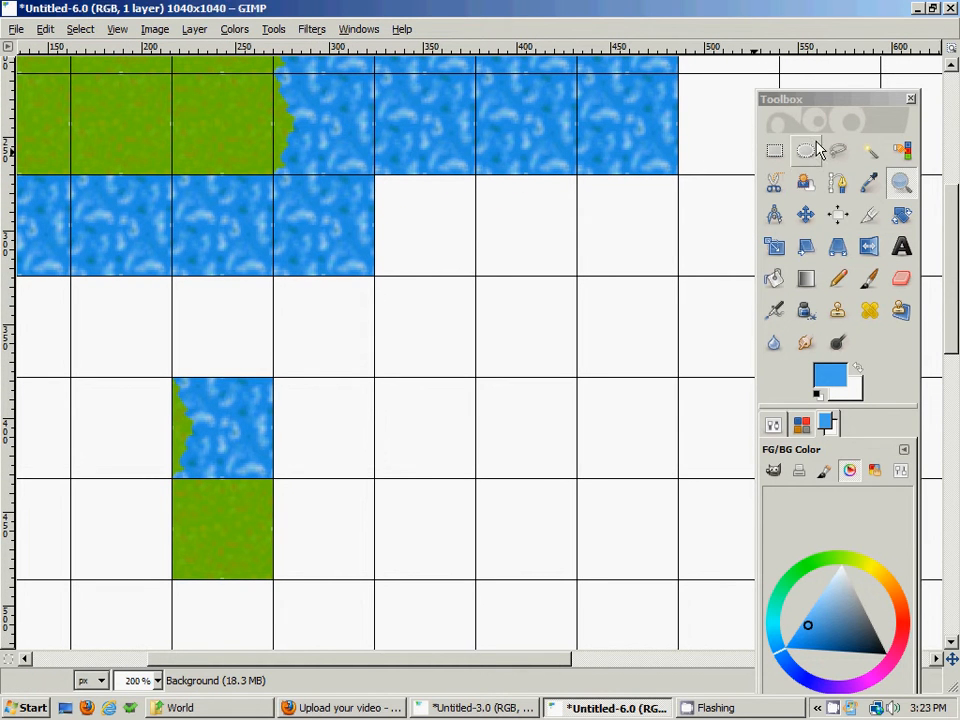
Copy the last water tile of the map's lowest row and anchor it two cells to the right of the single transition tile.
left_click(778, 150)
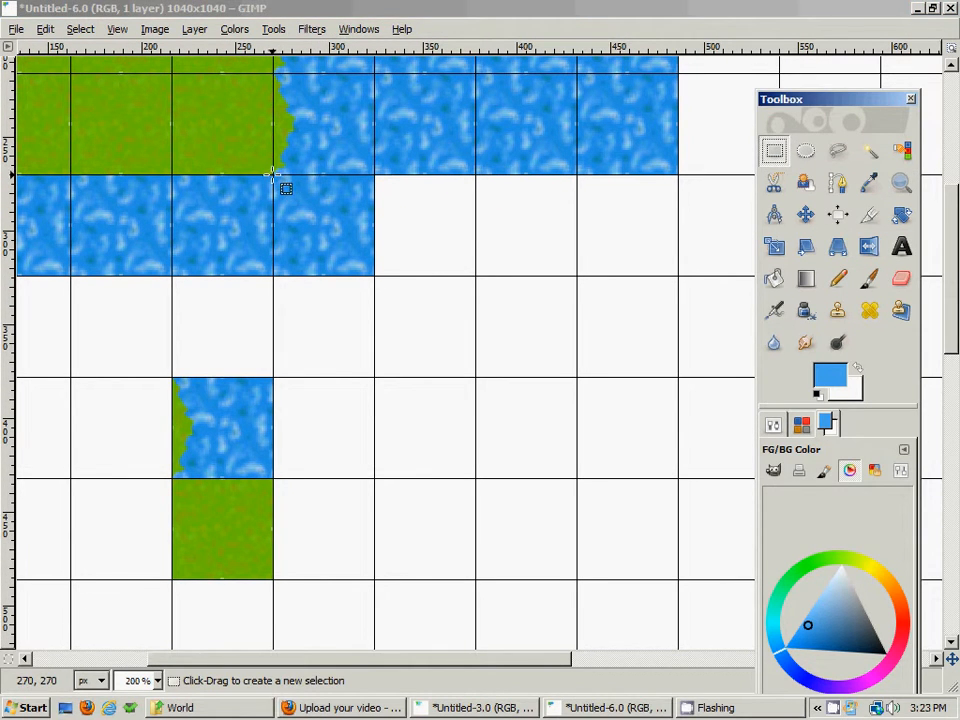
left_click_drag(273, 174, 382, 275)
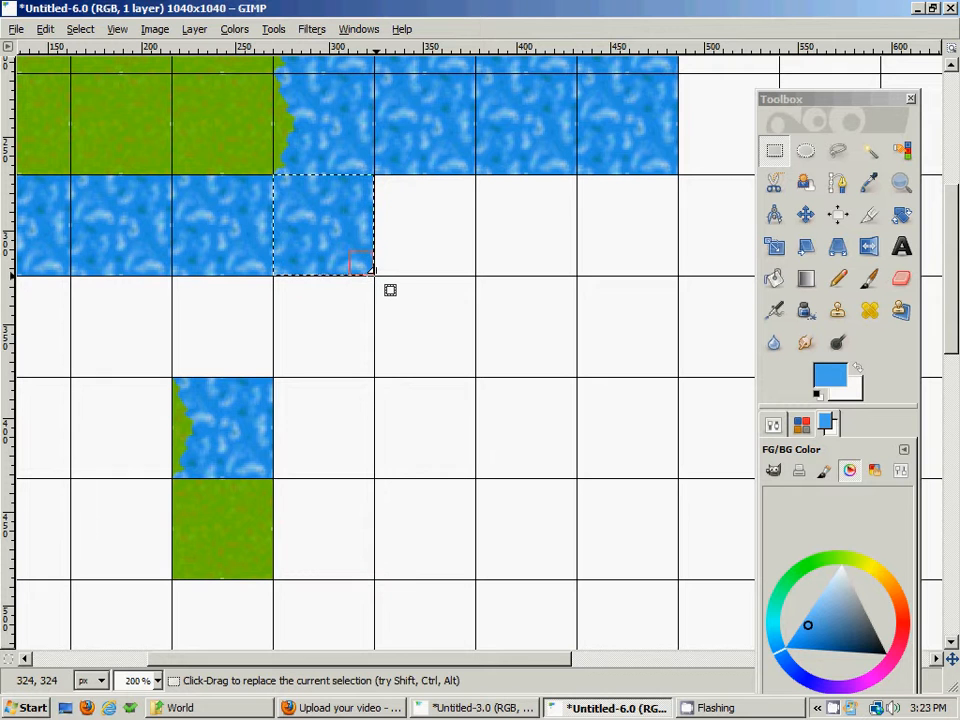
key("ctrl+c")
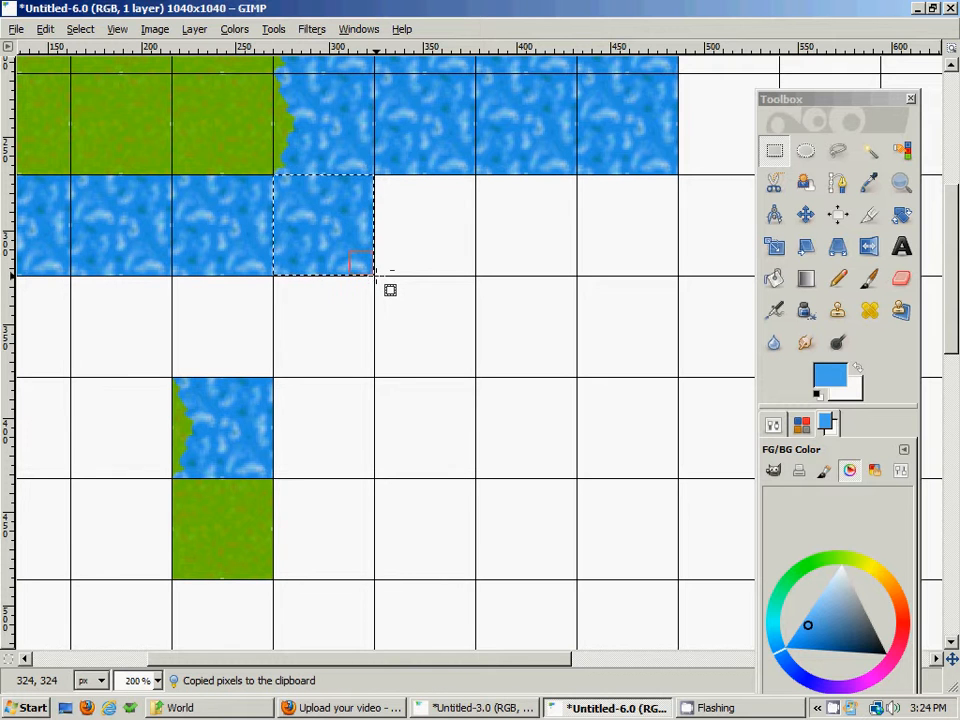
key("ctrl+v")
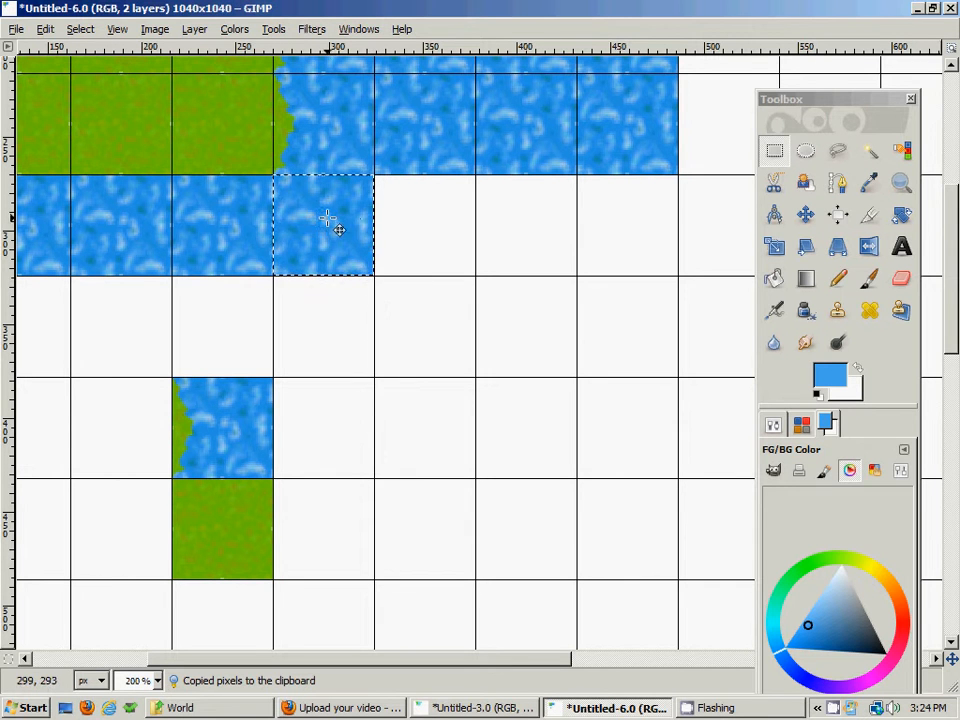
left_click_drag(334, 222, 426, 424)
left_click_drag(332, 521, 373, 431)
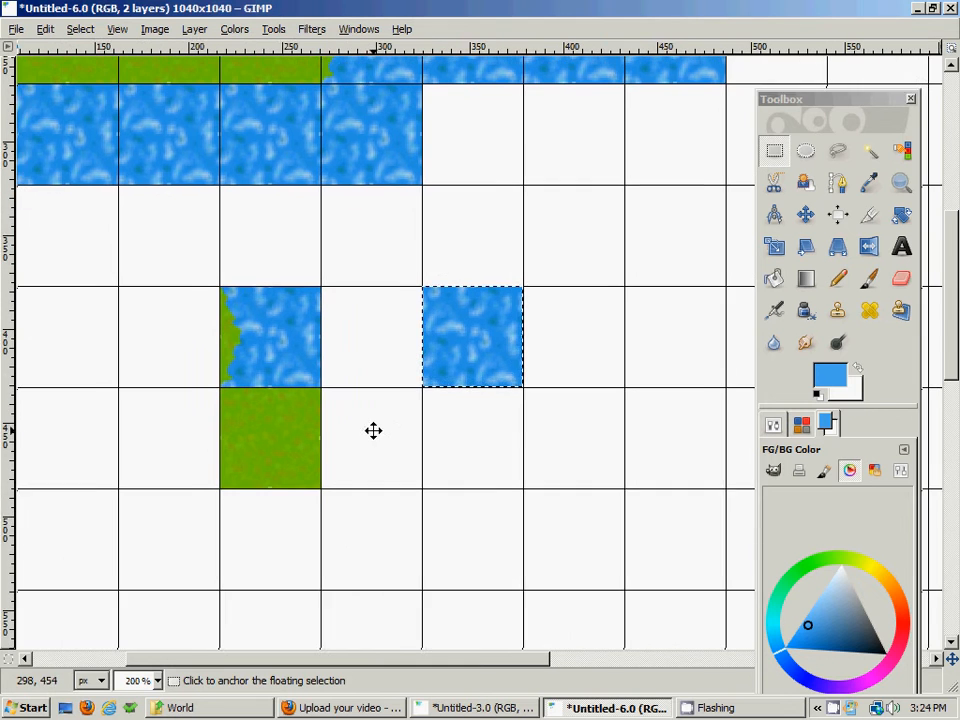
left_click(285, 415)
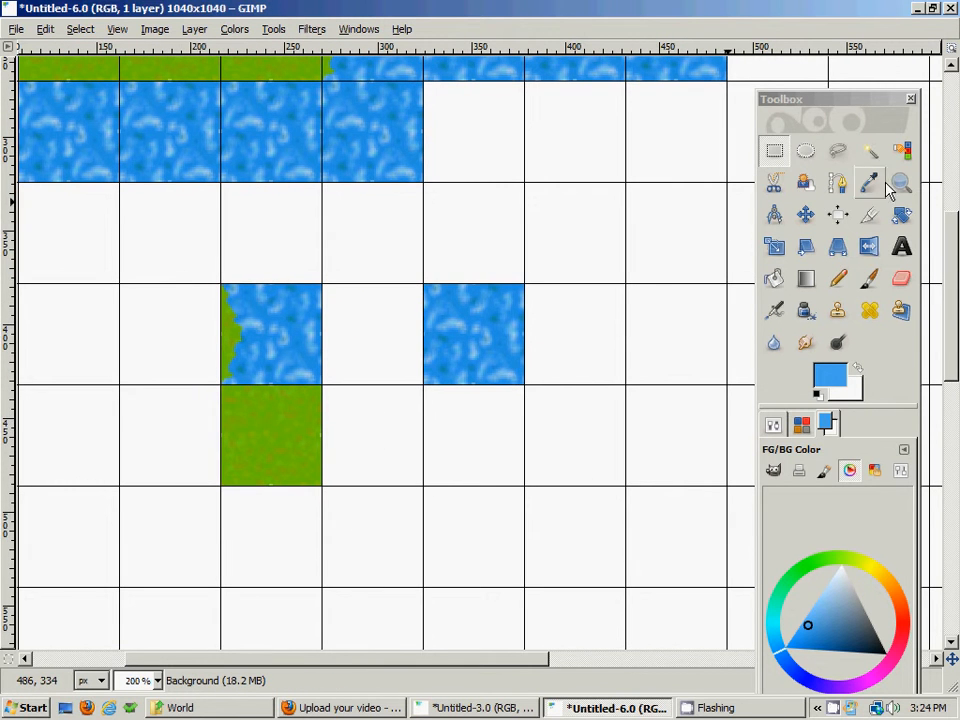
Outline a jagged strip along the right edge of the single grass tile with the Free Select tool, from its upper to its lower corner.
left_click(893, 184)
left_click(306, 432)
left_click(306, 432)
left_click(306, 432)
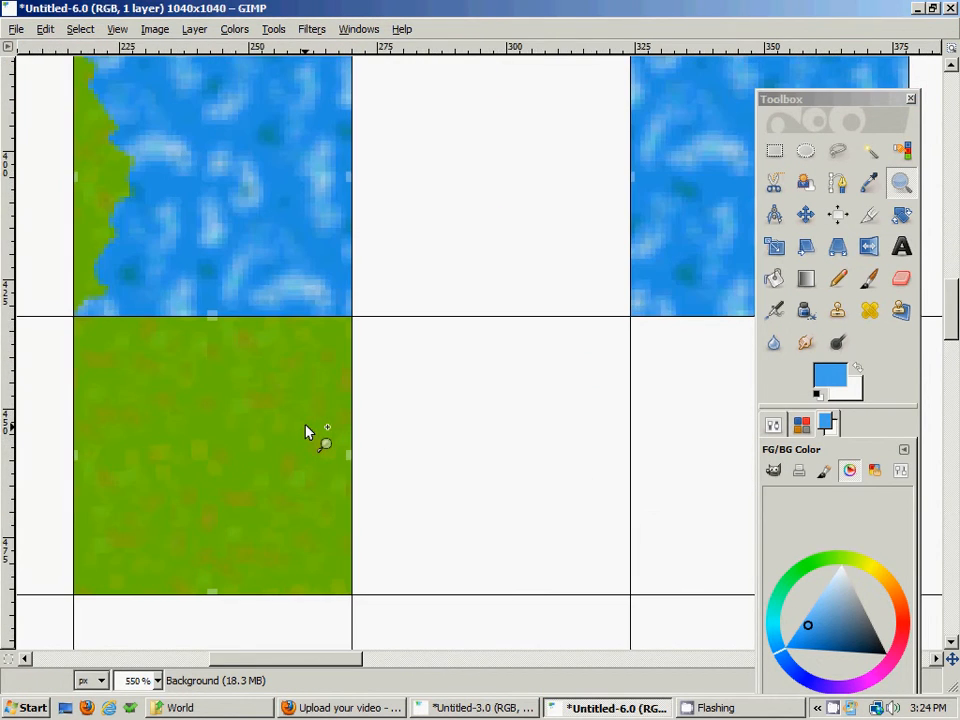
left_click(306, 432)
left_click_drag(344, 356, 368, 316)
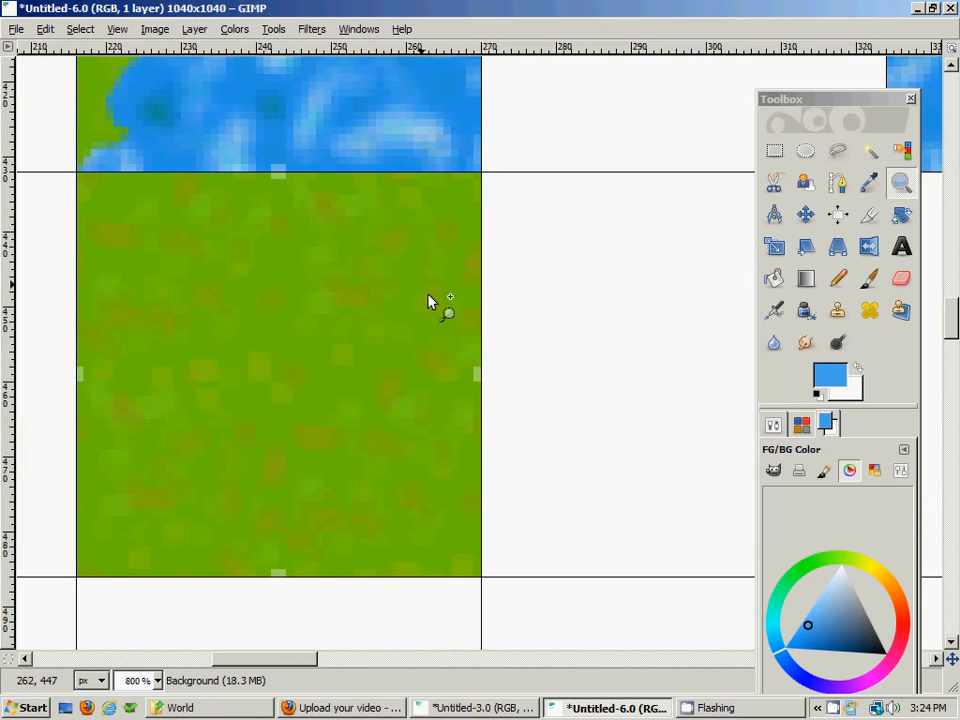
left_click(846, 148)
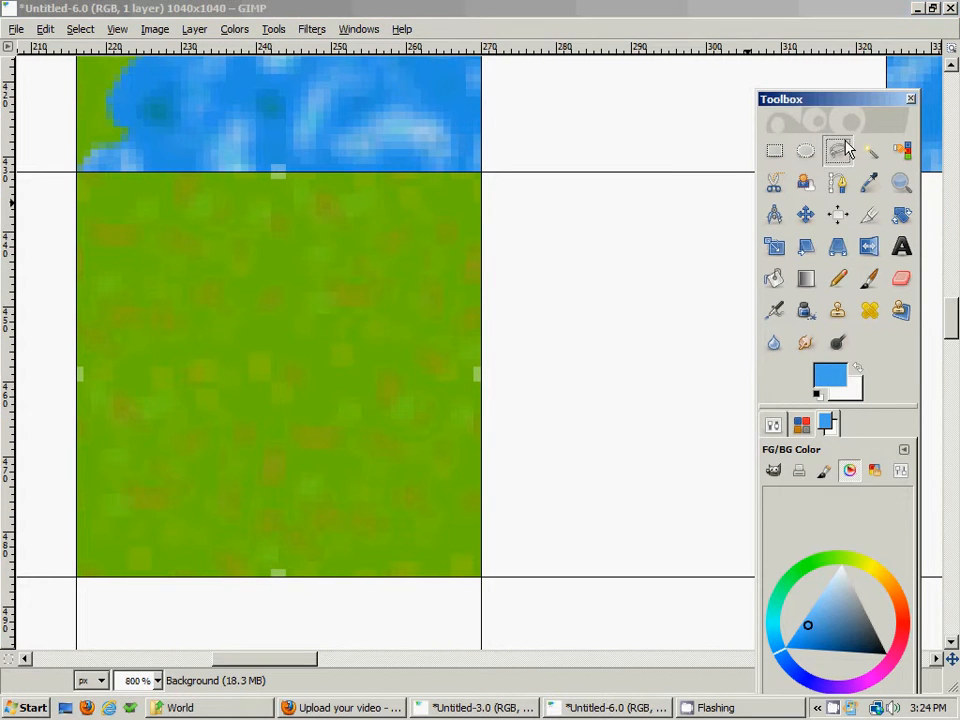
left_click(481, 173)
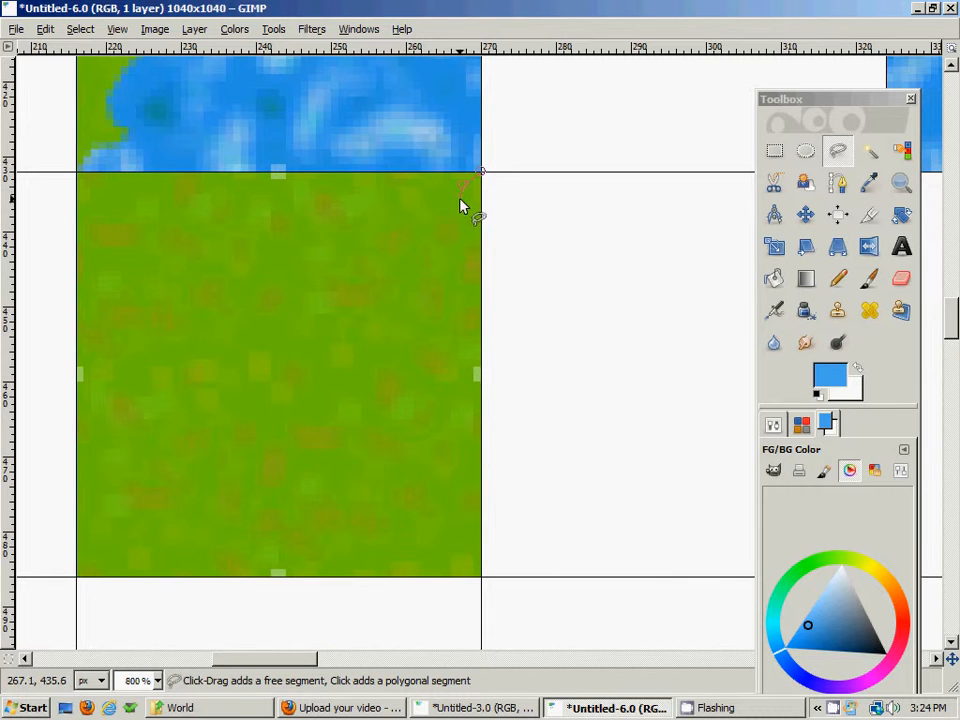
left_click_drag(459, 206, 418, 261)
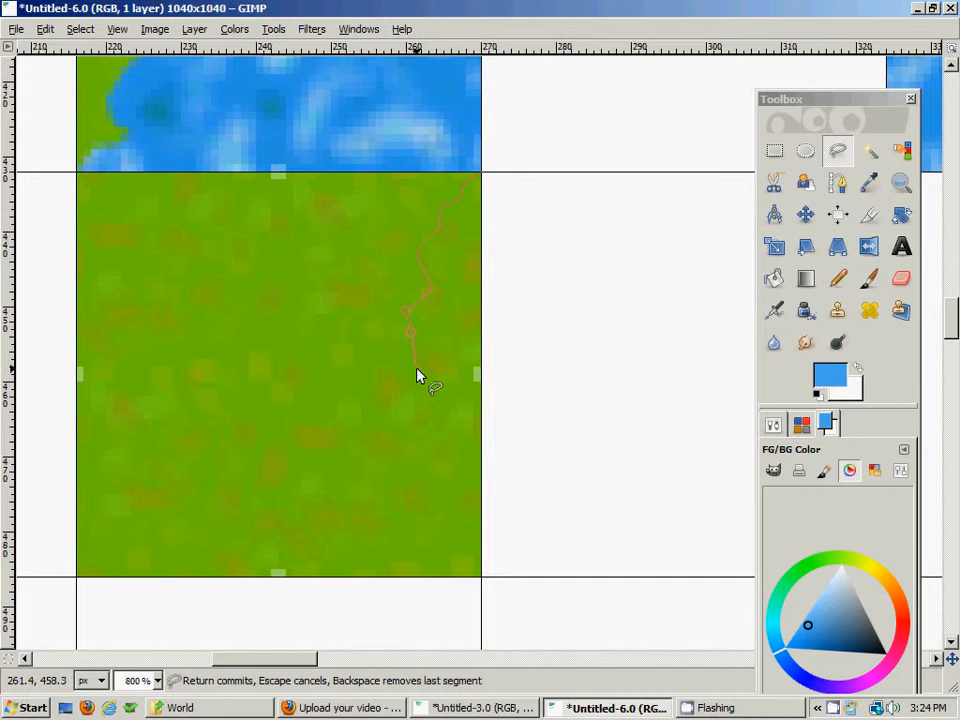
mouse_move(400, 408)
left_mouse_down()
mouse_move(407, 496)
mouse_move(444, 559)
mouse_move(470, 568)
mouse_move(453, 564)
mouse_move(458, 554)
mouse_move(481, 578)
left_mouse_up()
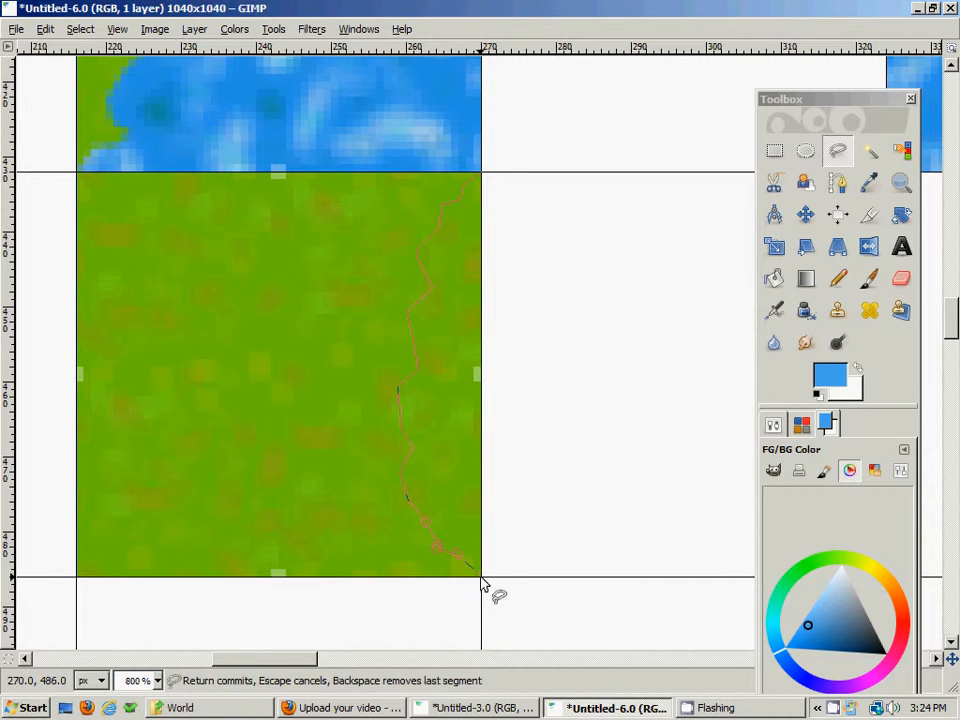
left_click(482, 176)
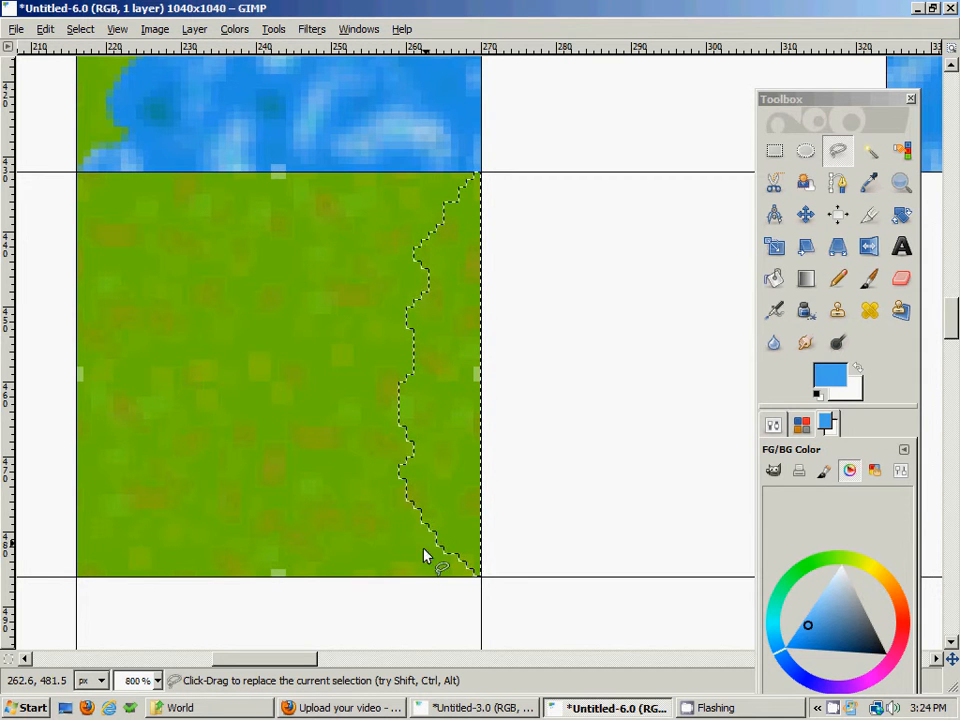
Copy the selected jagged grass strip, place it flush with the right edge of the separate water tile and anchor it.
left_click(775, 152)
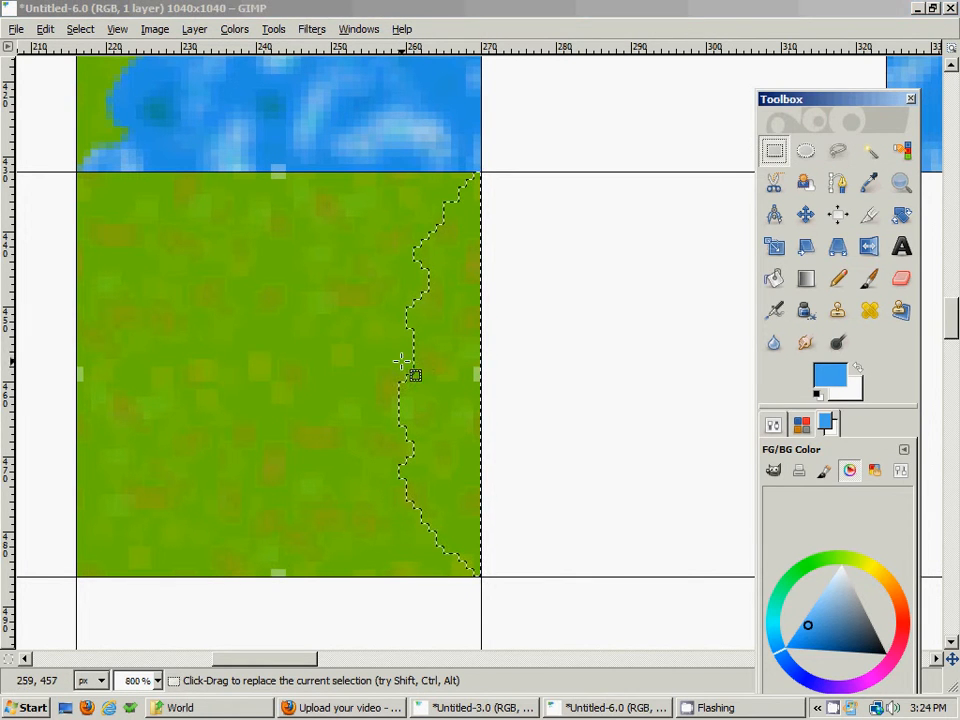
key("ctrl+c")
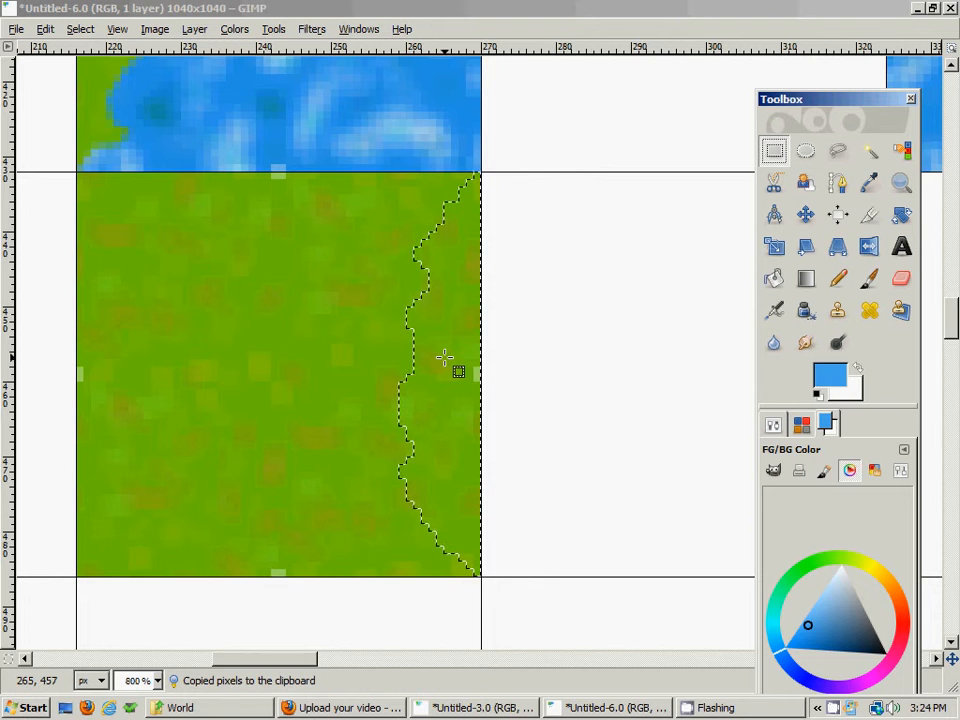
key("ctrl+v")
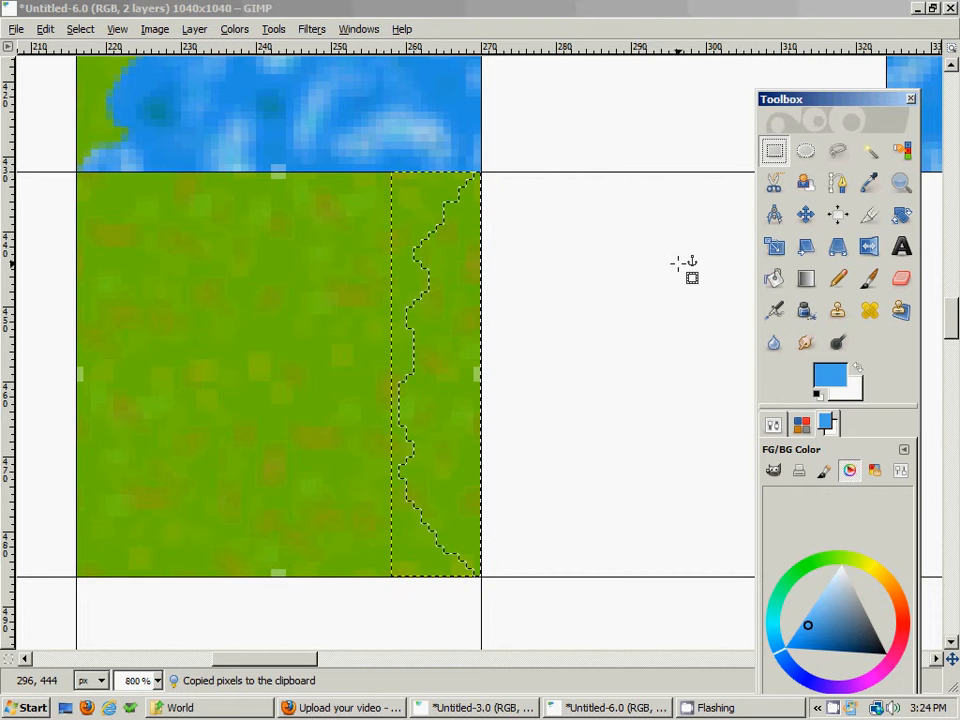
left_click_drag(686, 266, 392, 373)
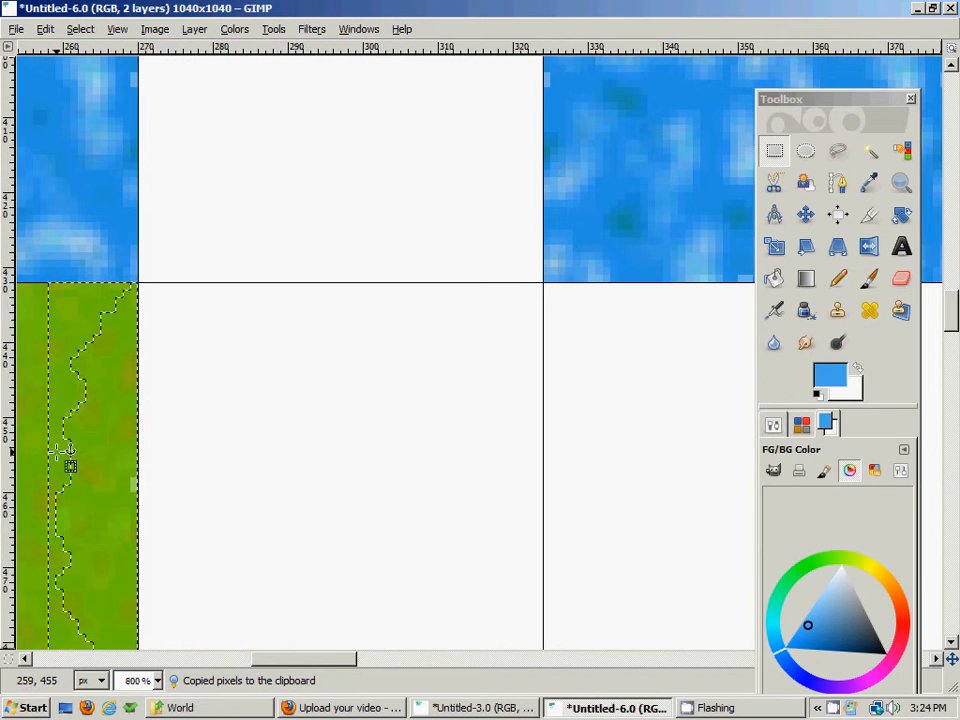
left_click_drag(71, 461, 466, 305)
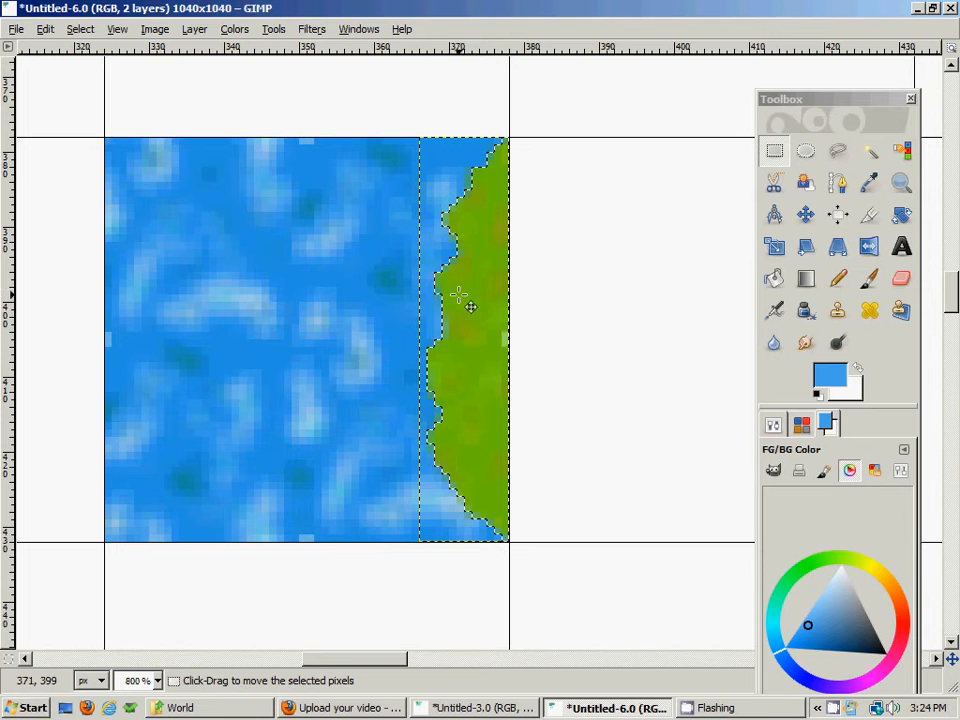
left_click(560, 268)
Copy the new right-edge transition tile and place three copies in the empty cells along the left border of the map's grass area.
left_click_drag(537, 206, 669, 165)
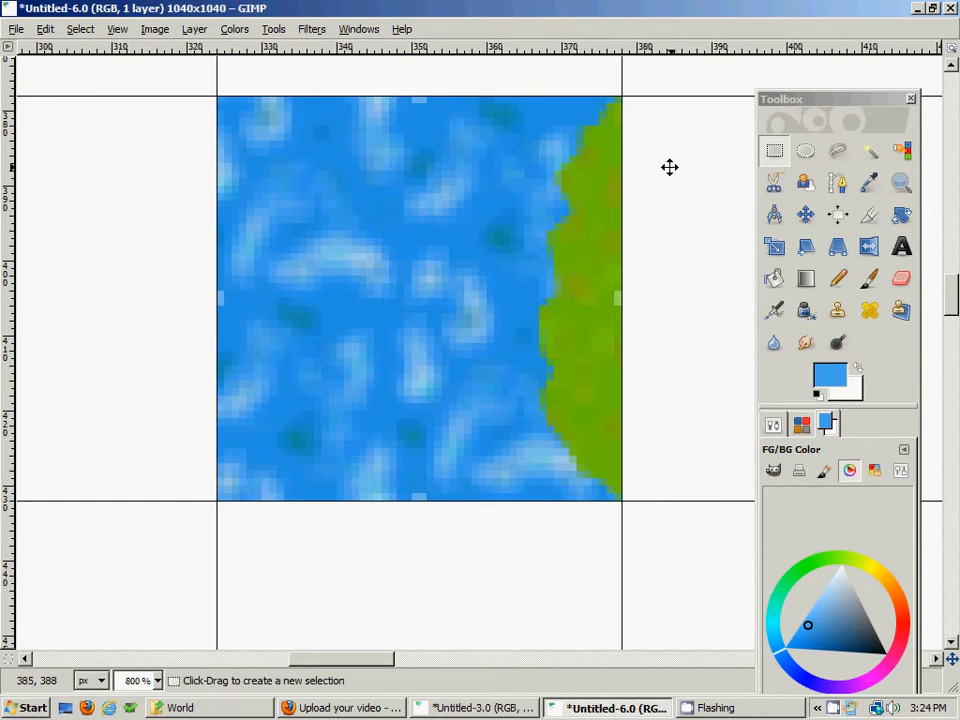
left_click(901, 184)
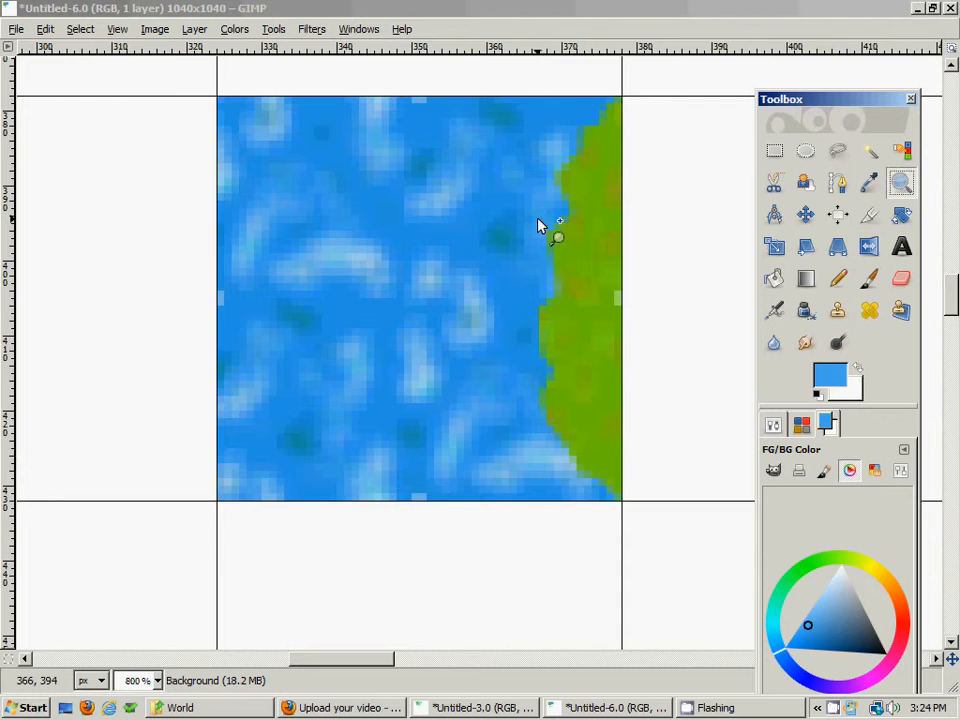
left_click(538, 226, "ctrl")
left_click(538, 226, "ctrl")
left_click(538, 226, "ctrl")
left_click(538, 226, "ctrl")
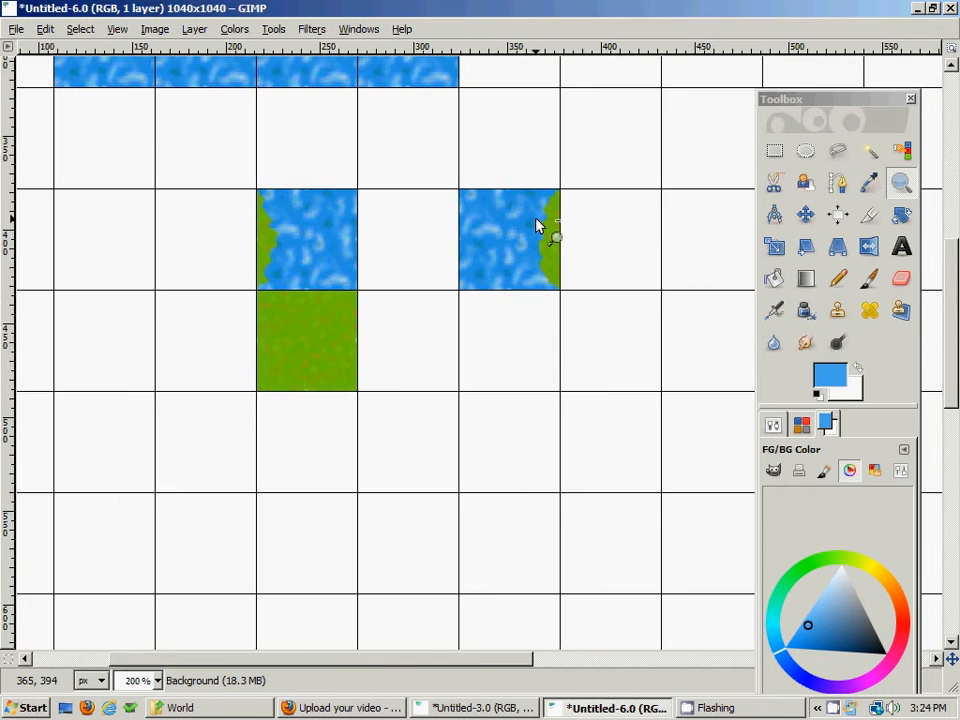
left_click(538, 226, "ctrl")
left_click(553, 225, "ctrl")
left_click_drag(553, 225, 578, 365)
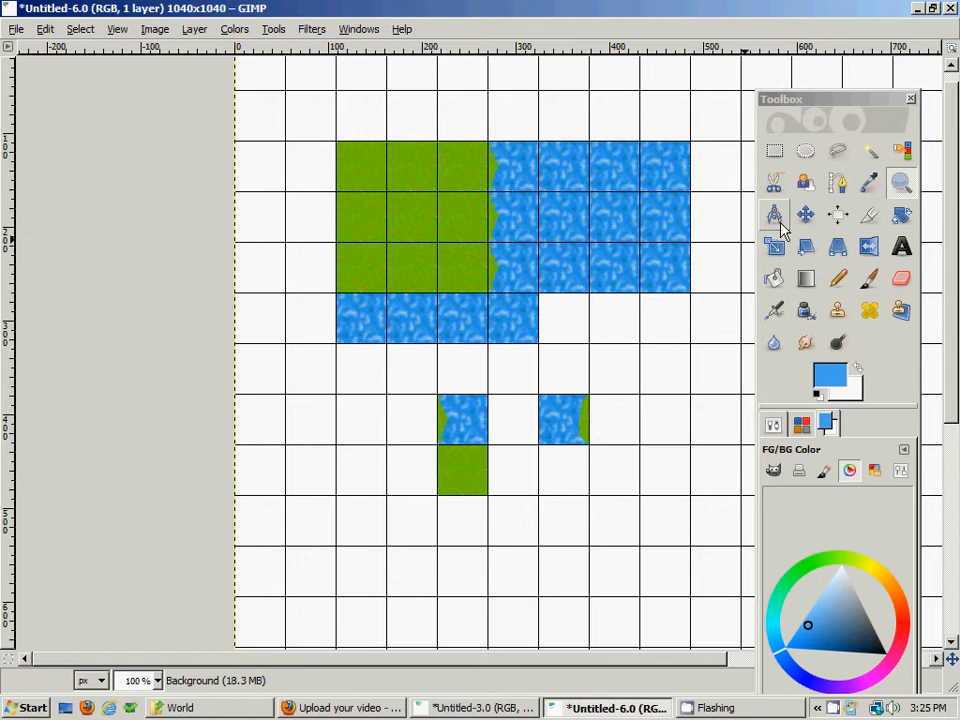
left_click(776, 153)
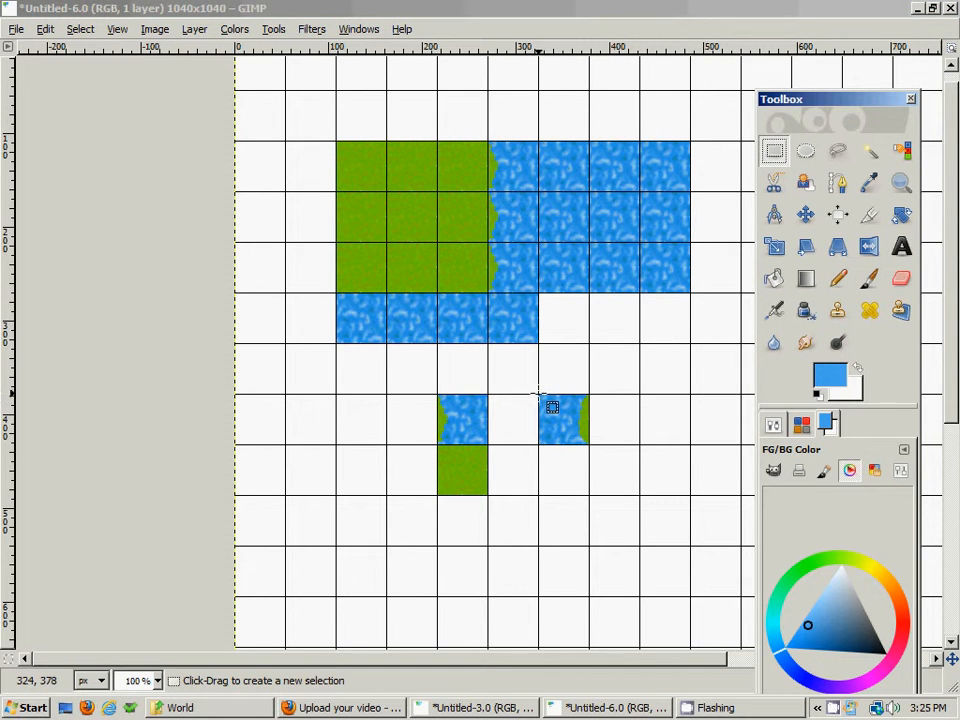
left_click_drag(538, 393, 324, 274)
key("ctrl+c")
key("ctrl+v")
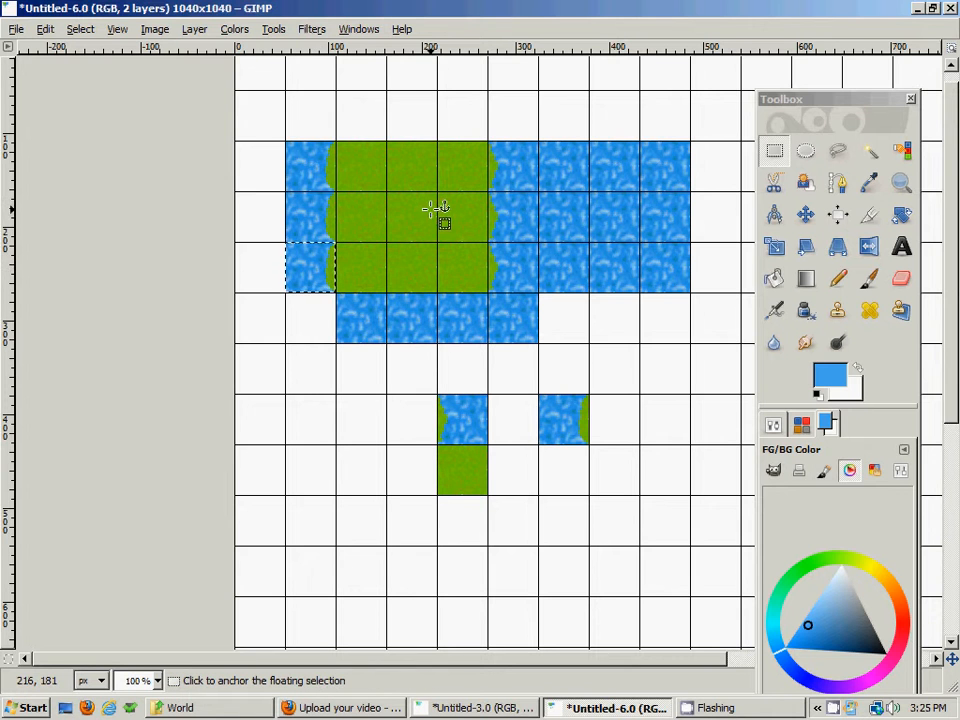
Hide the grid and examine the jagged transitions along both grass borders of the tile map.
left_click_drag(439, 214, 396, 264)
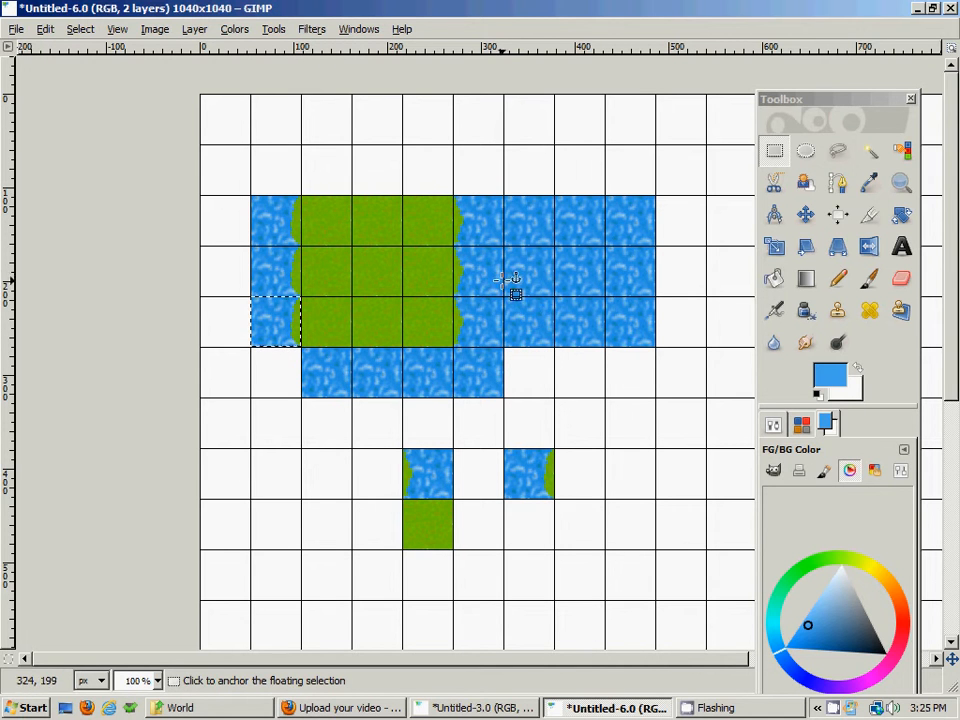
left_click(901, 182)
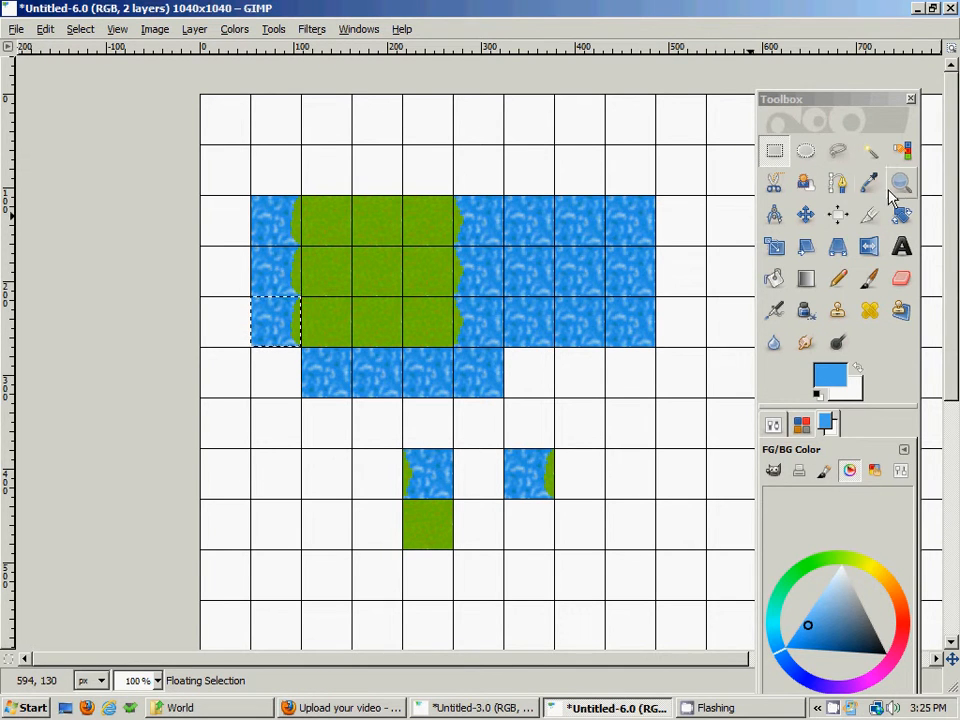
left_click(475, 280, "ctrl")
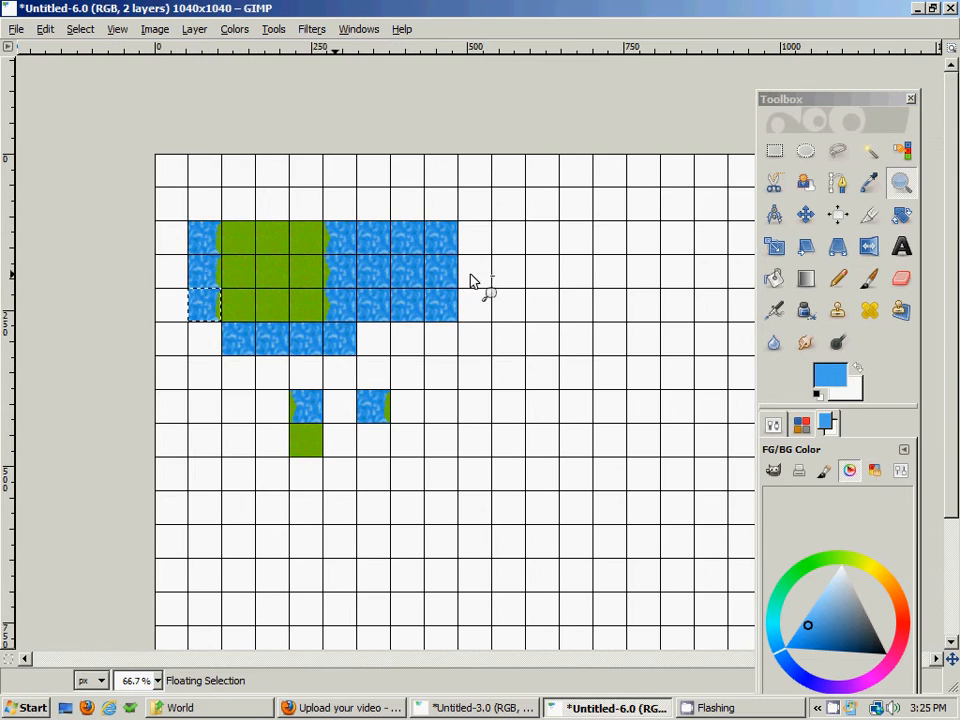
left_click(385, 272, "ctrl")
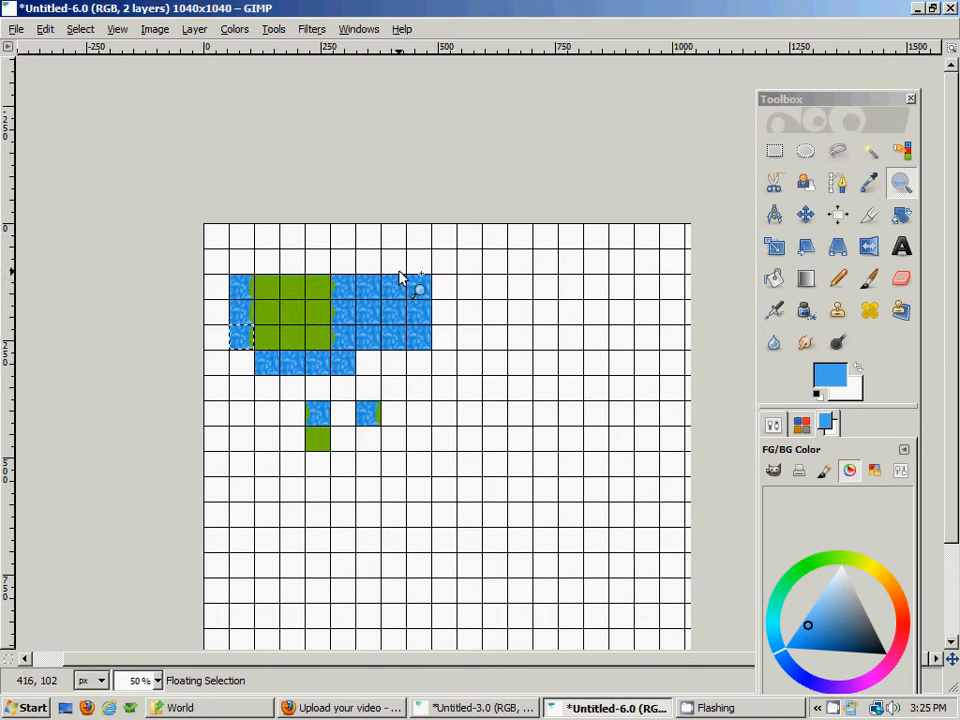
left_click(117, 29)
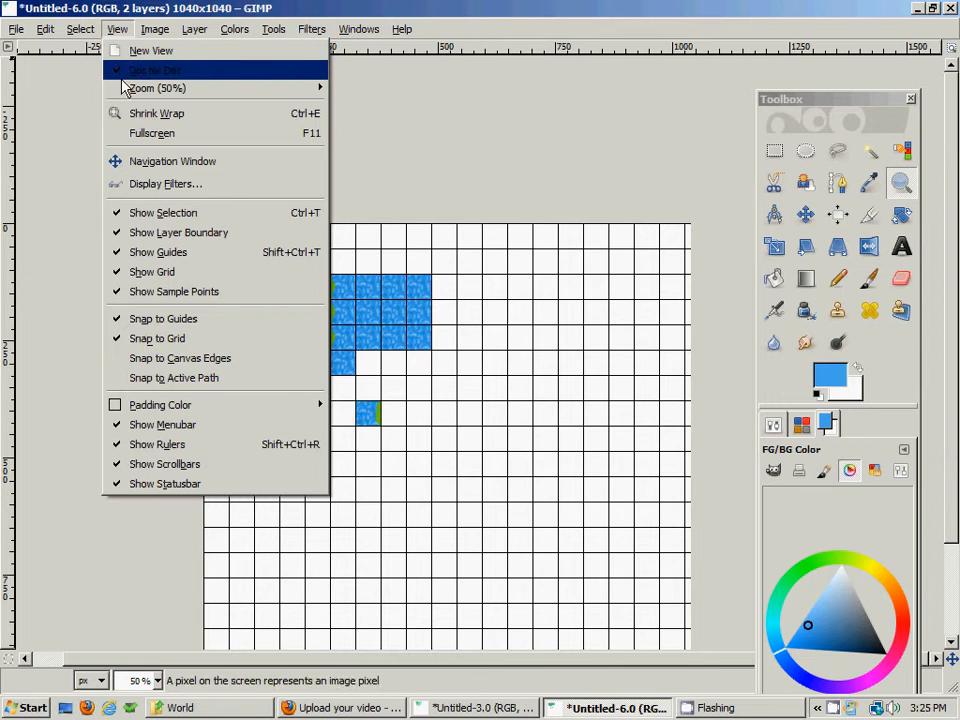
left_click(155, 272)
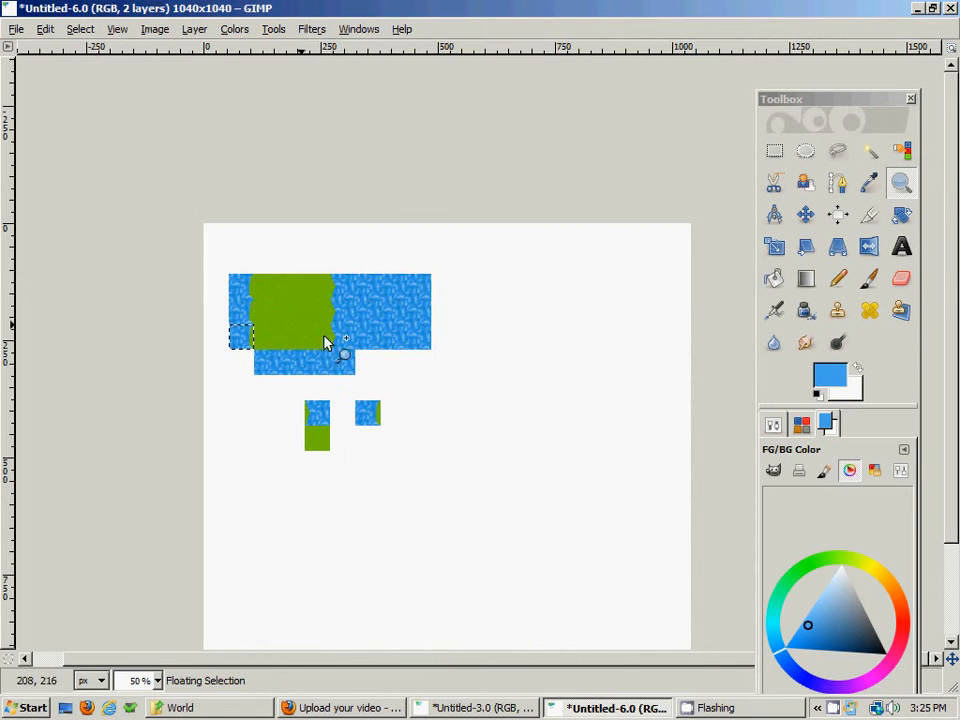
left_click(392, 367)
Anchor the floating transition tile on the map and show the grid again.
left_click(775, 151)
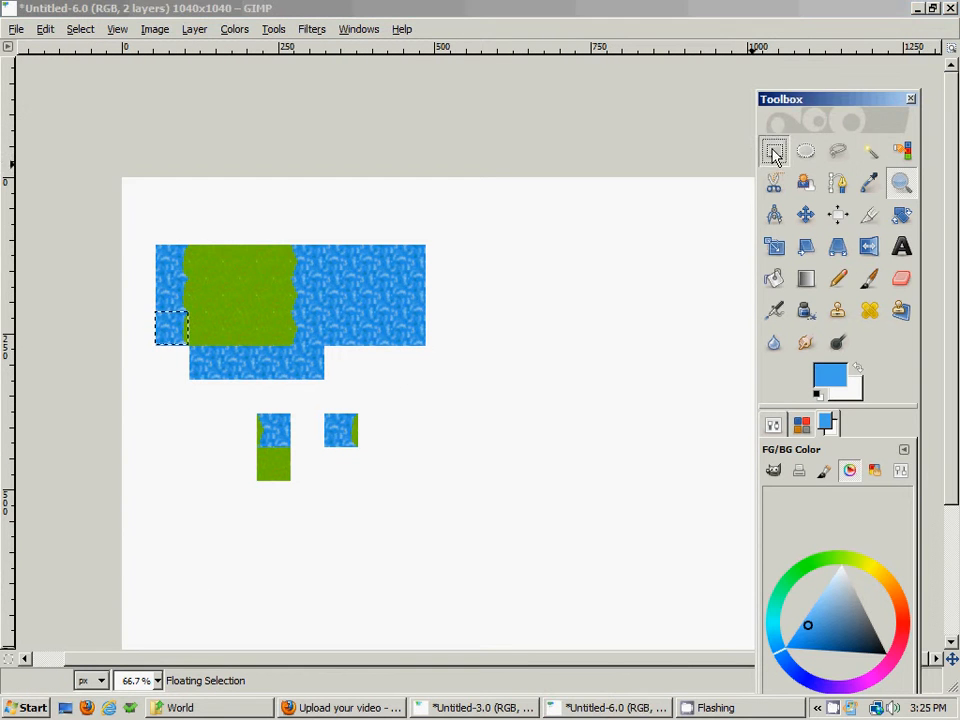
left_click(378, 308)
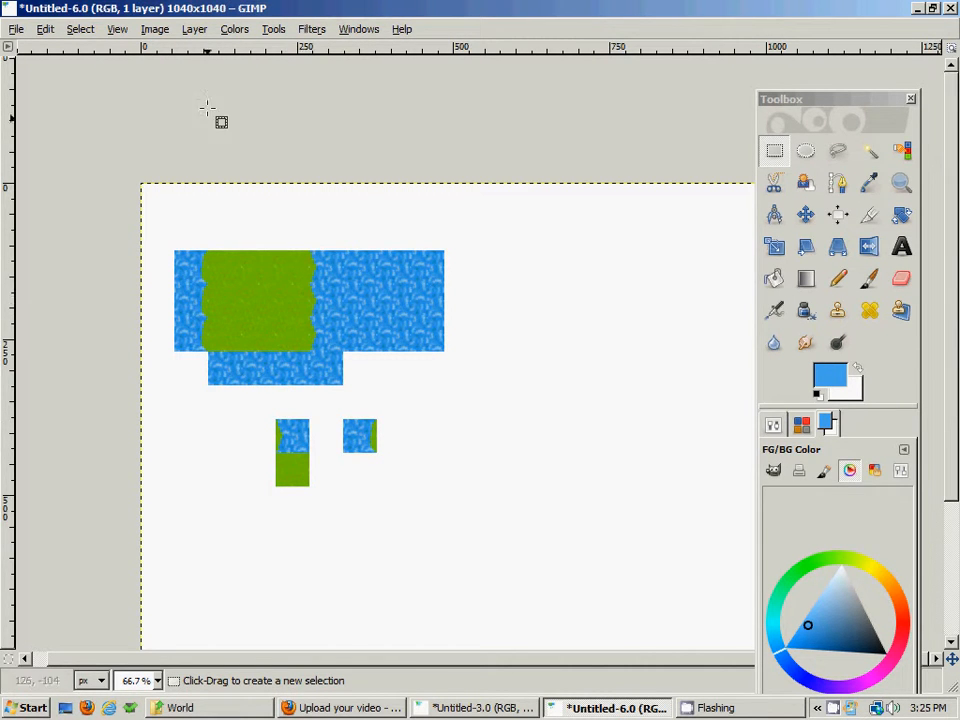
left_click(155, 29)
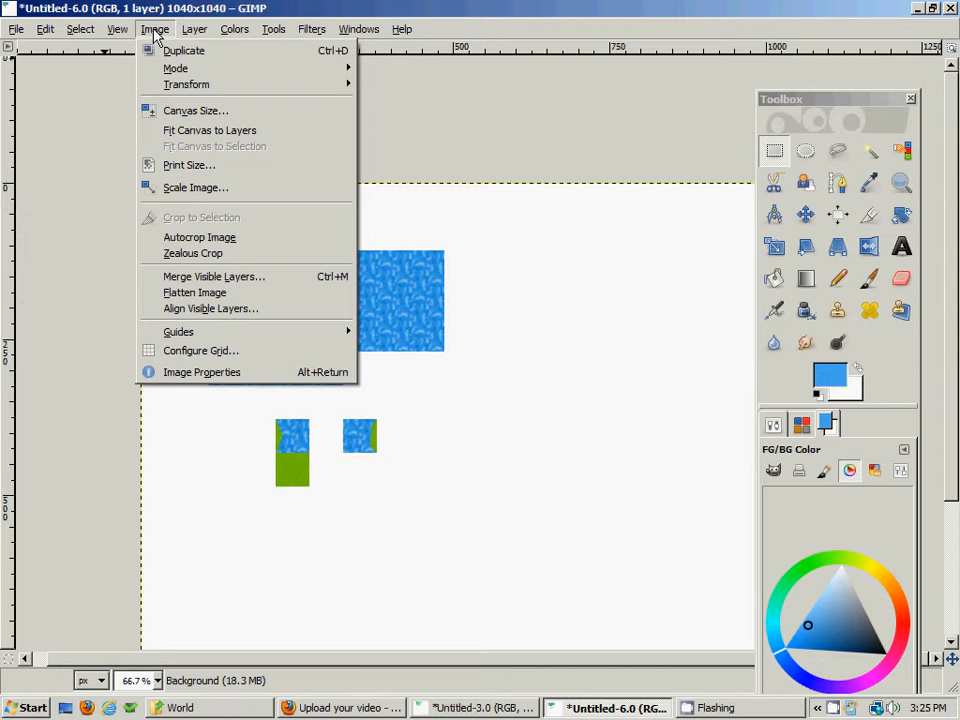
mouse_move(115, 31)
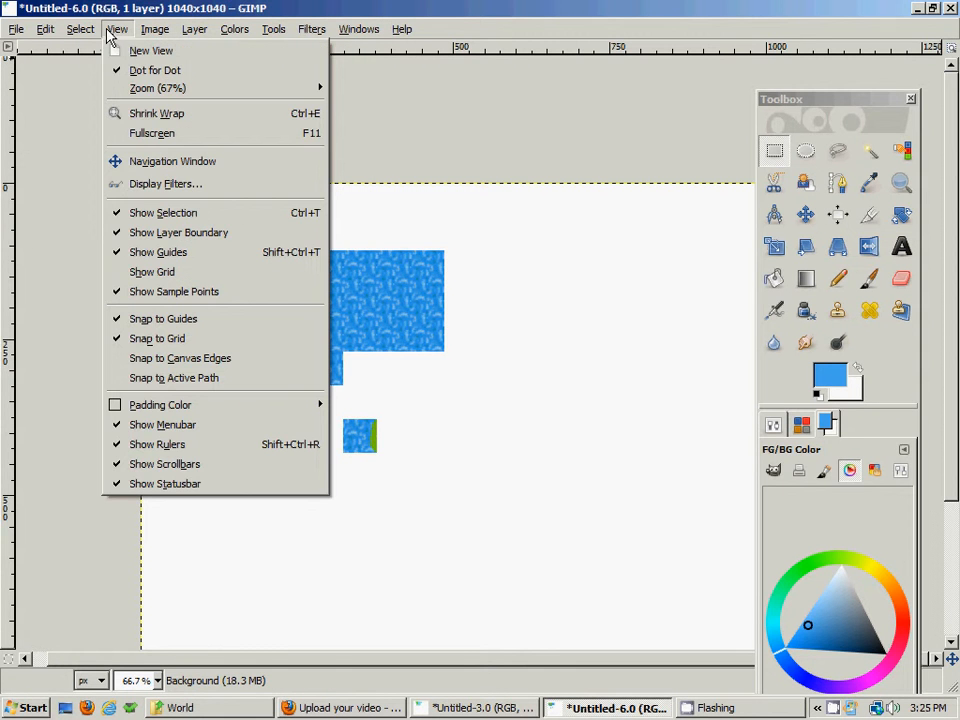
left_click(167, 270)
left_click_drag(360, 289, 325, 300)
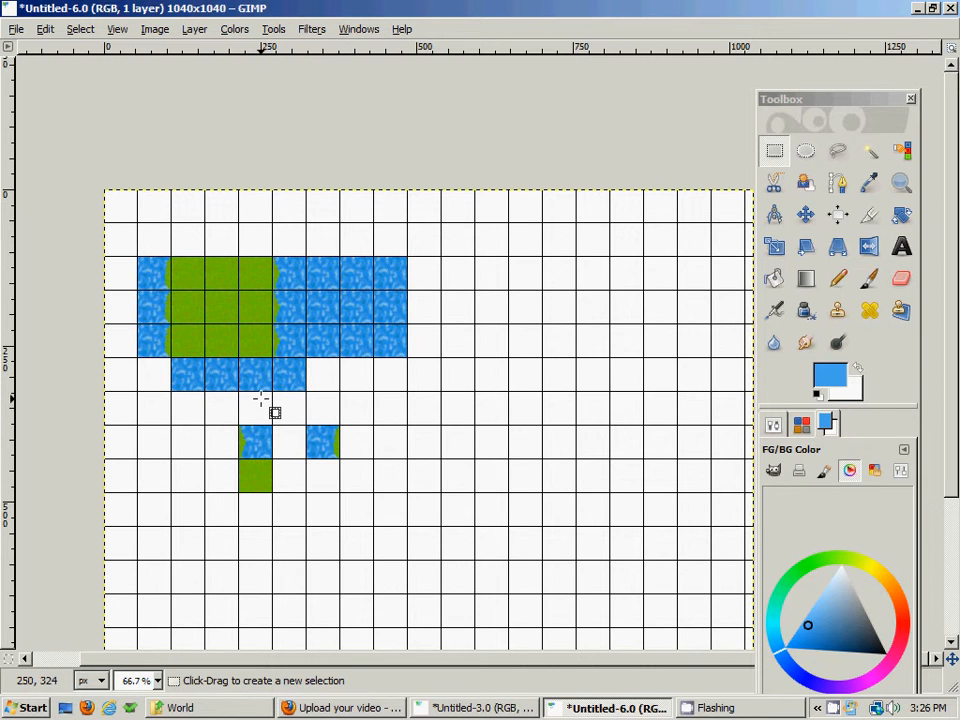
left_click_drag(247, 388, 277, 400)
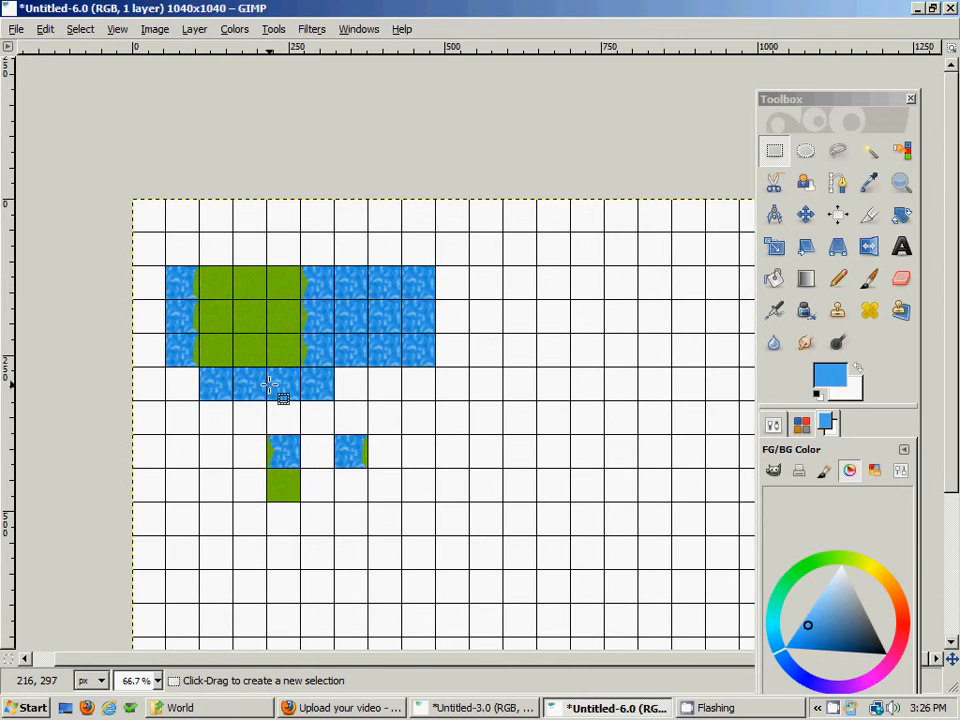
Copy a plain water tile from the map's upper row and place five copies in the empty cells along the map's left side and lowest row.
left_click(900, 185)
left_click(377, 326)
left_click(377, 326)
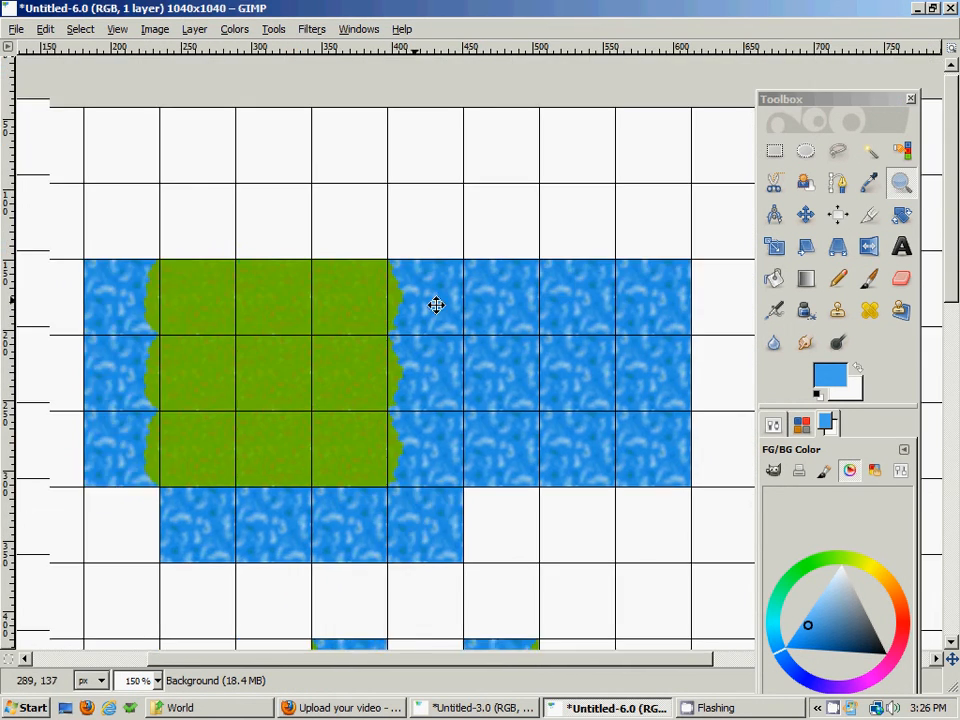
left_click(775, 150)
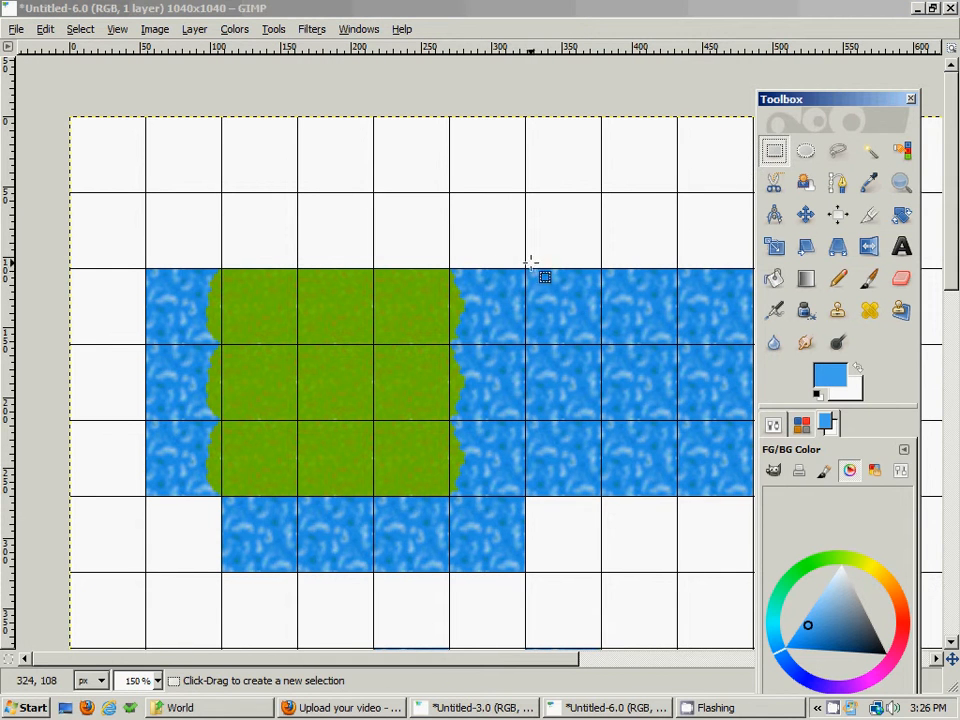
left_click_drag(526, 268, 598, 339)
key("ctrl+c")
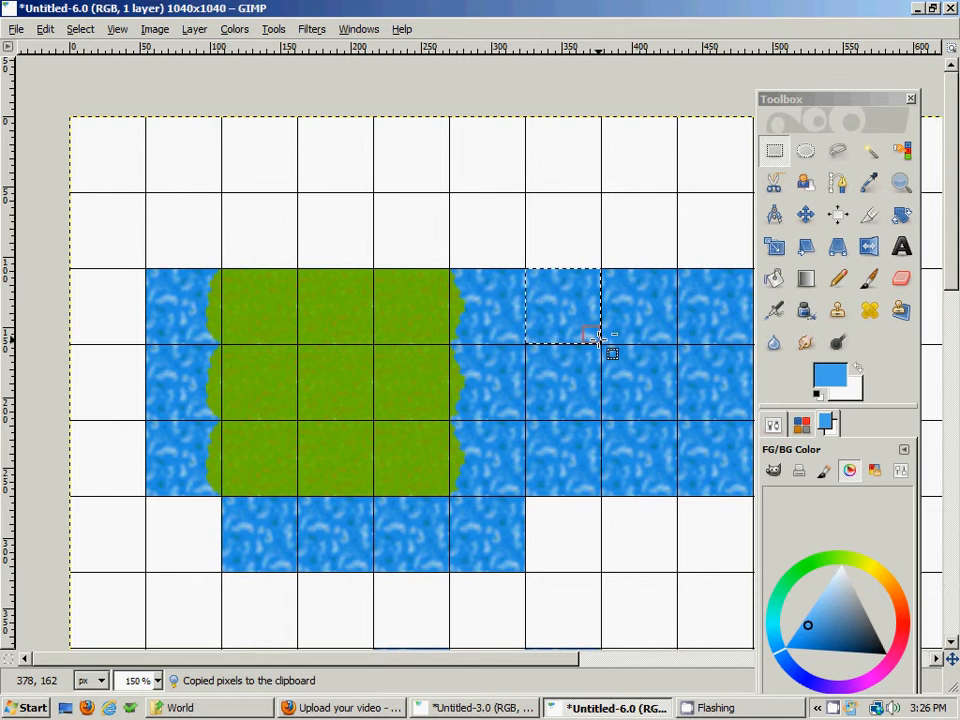
key("ctrl+v")
left_click_drag(554, 308, 193, 533)
key("ctrl+v")
key("ctrl+v")
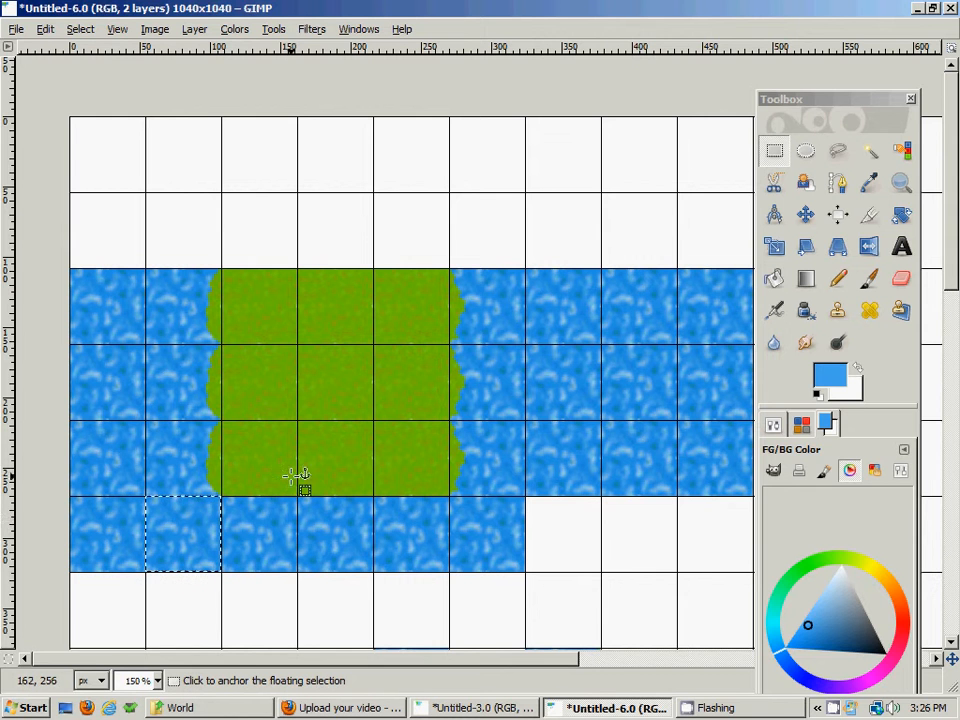
Paste another plain water tile, place it two cells below the separate right-edge transition tile and anchor it.
left_click_drag(313, 468, 306, 261)
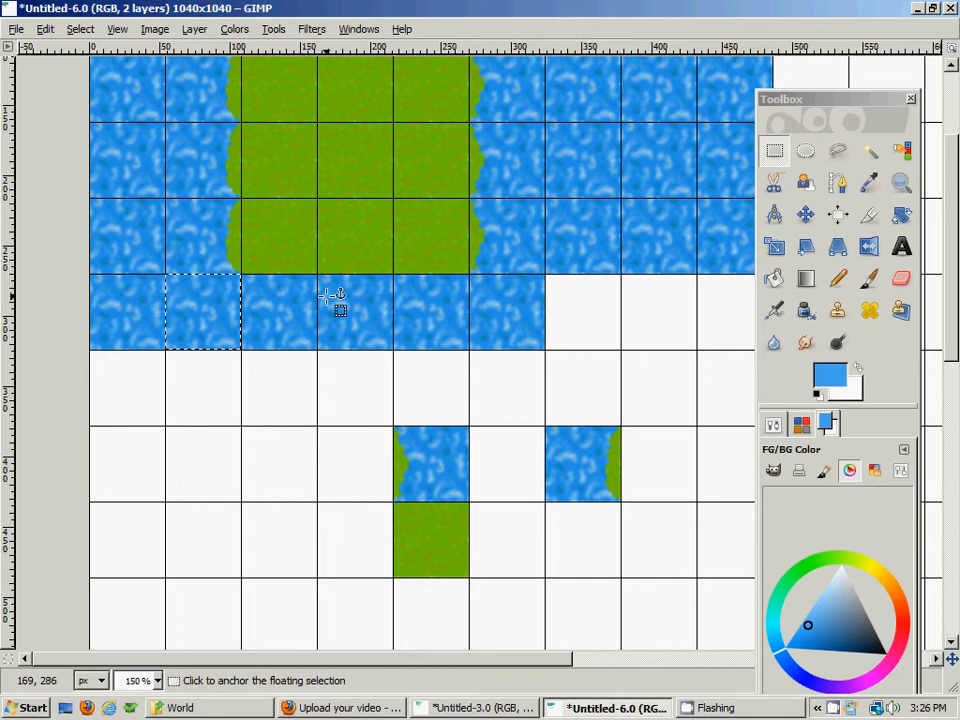
left_click_drag(443, 272, 333, 150)
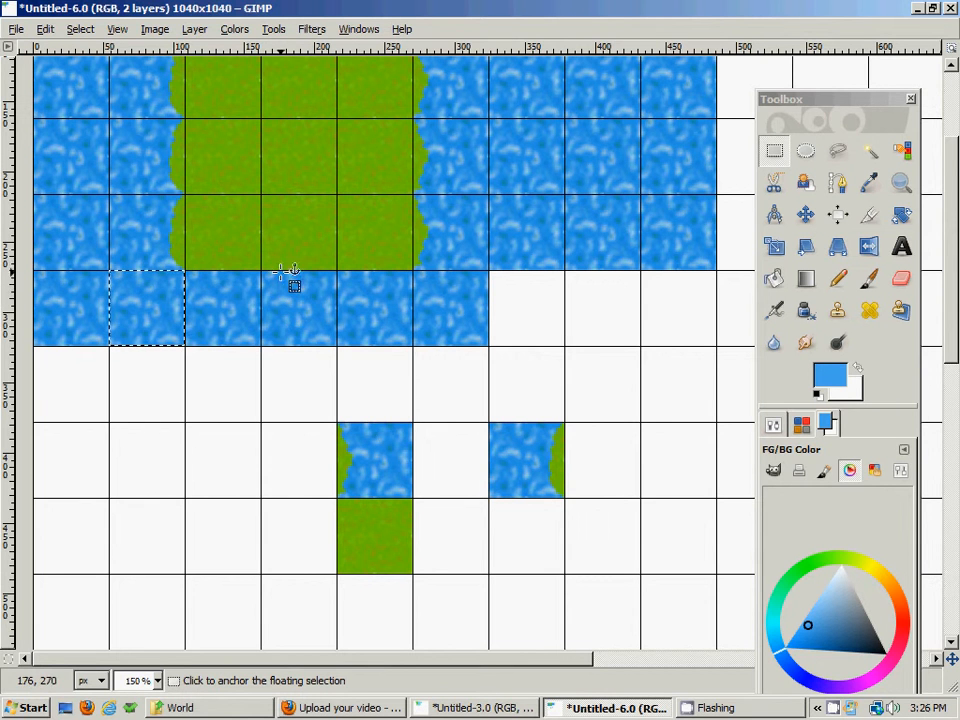
left_click_drag(565, 357, 430, 384)
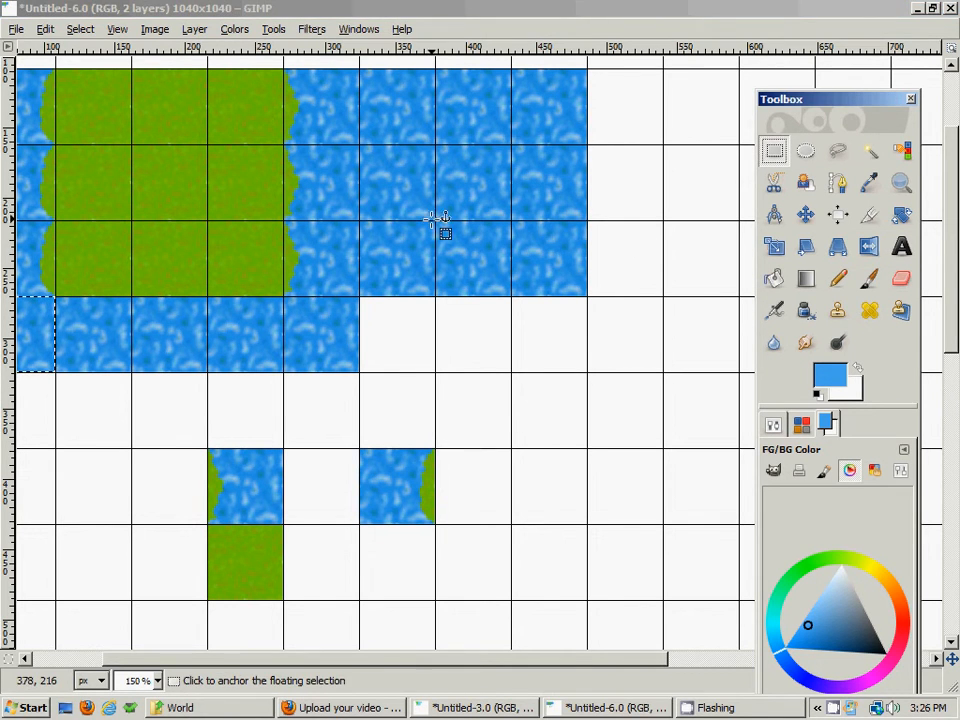
left_click_drag(435, 220, 510, 294)
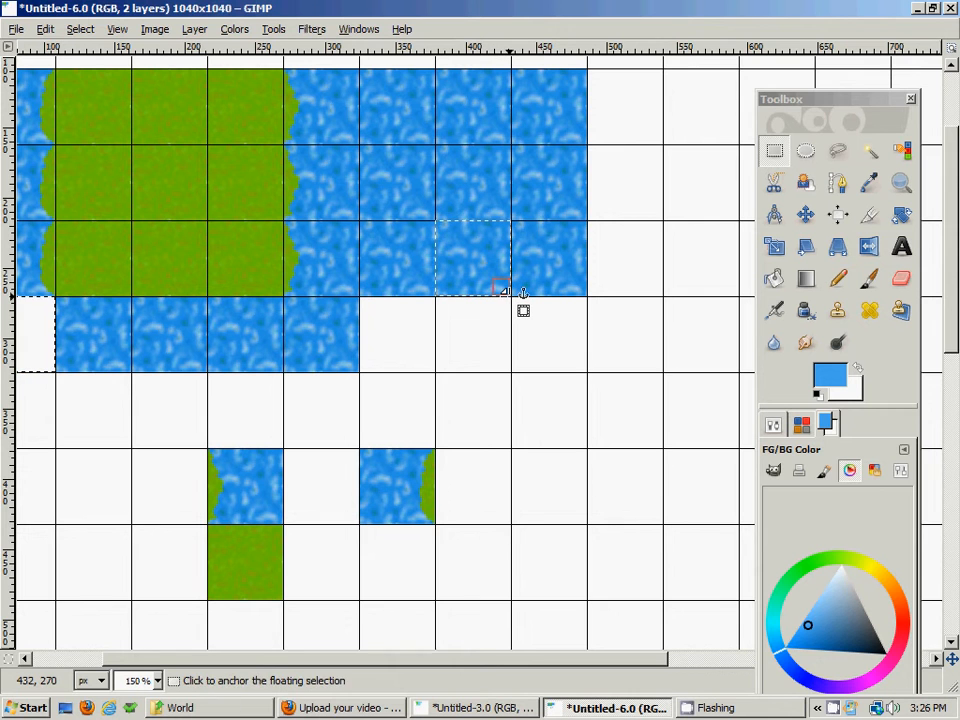
key("ctrl+c")
key("ctrl+v")
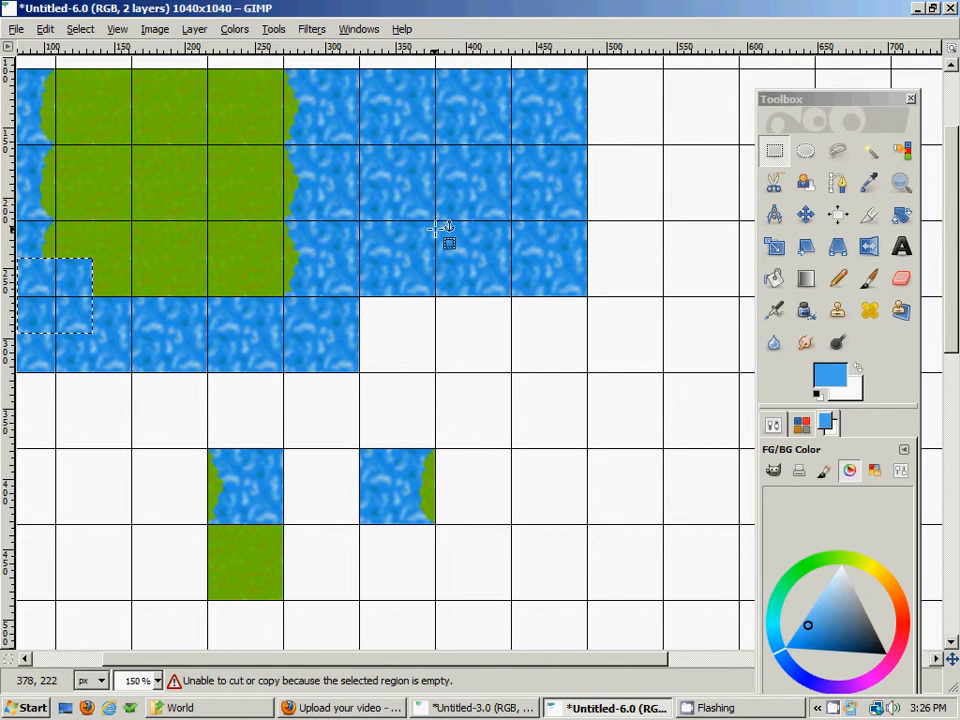
left_click_drag(233, 309, 397, 210)
left_click_drag(226, 198, 562, 527)
left_click_drag(646, 486, 617, 382)
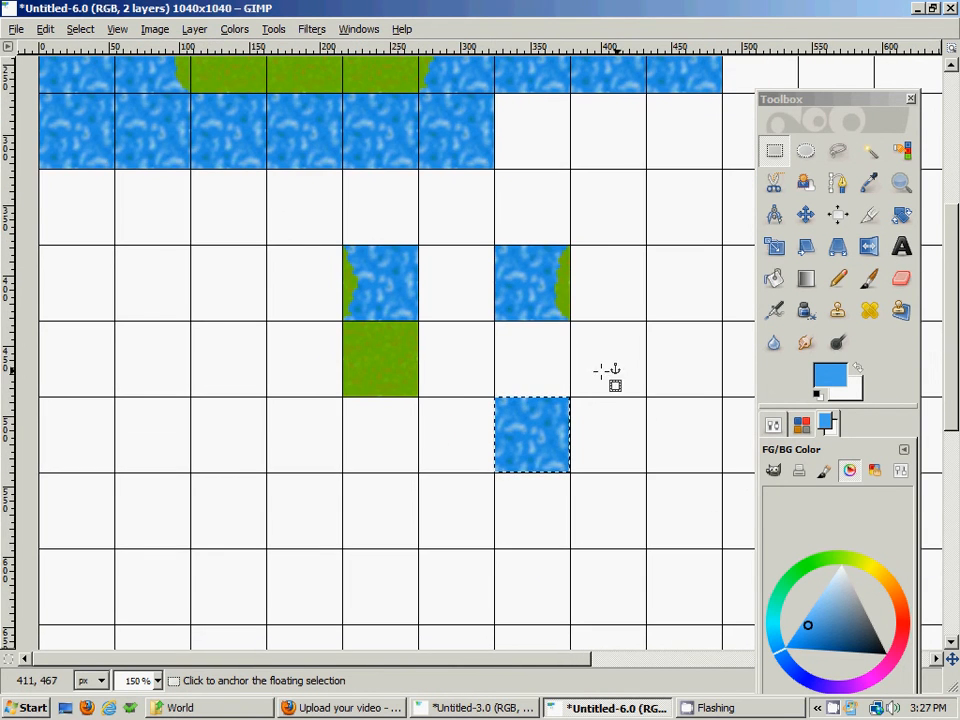
left_click_drag(429, 291, 484, 340)
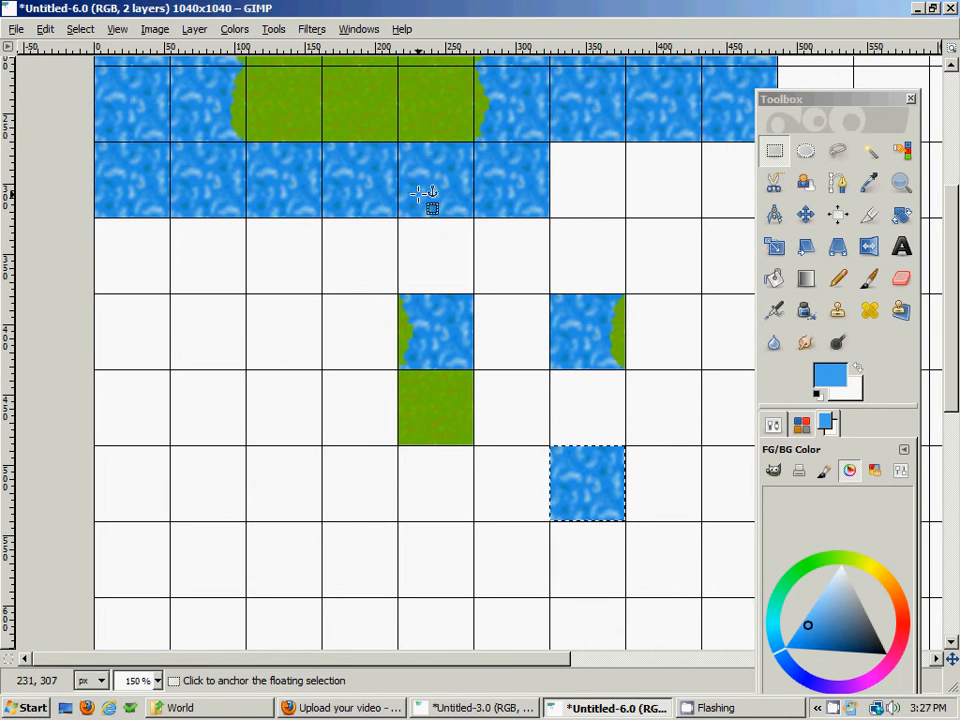
left_click_drag(681, 454, 643, 407)
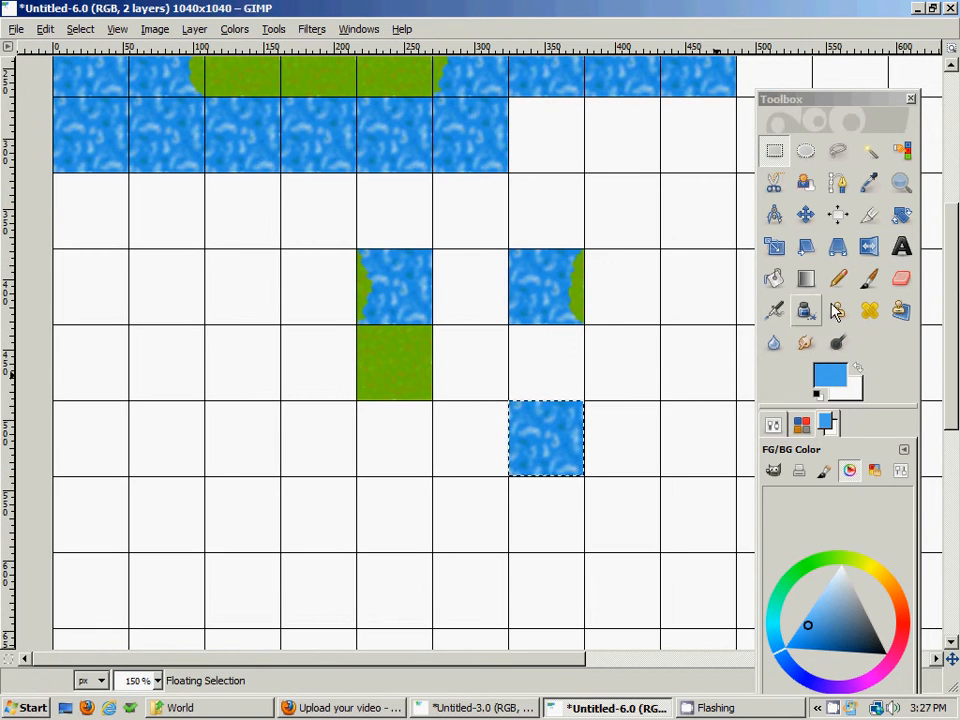
left_click(900, 183)
left_click(415, 378)
left_click(410, 378)
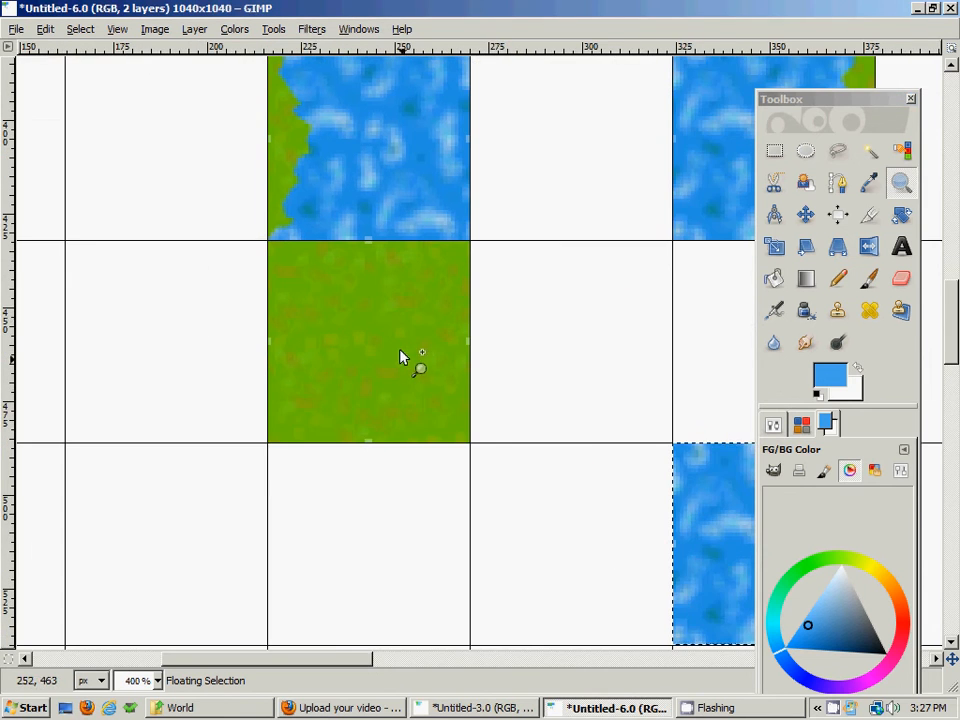
left_click(838, 150)
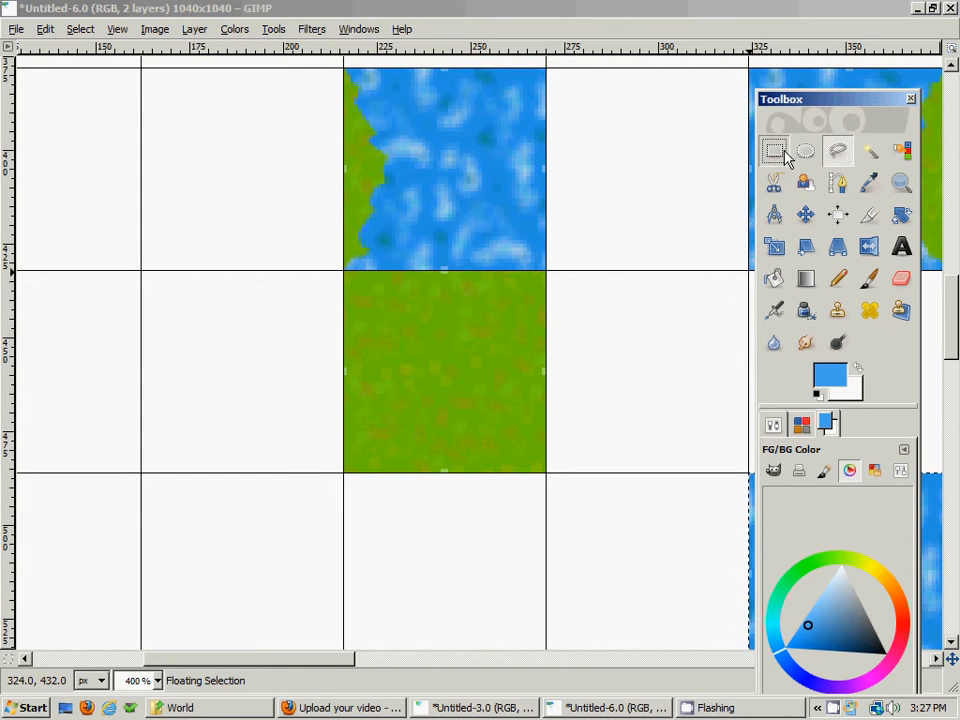
scroll(692, 379, "down", 3)
scroll(692, 379, "right", 2)
left_click(618, 322)
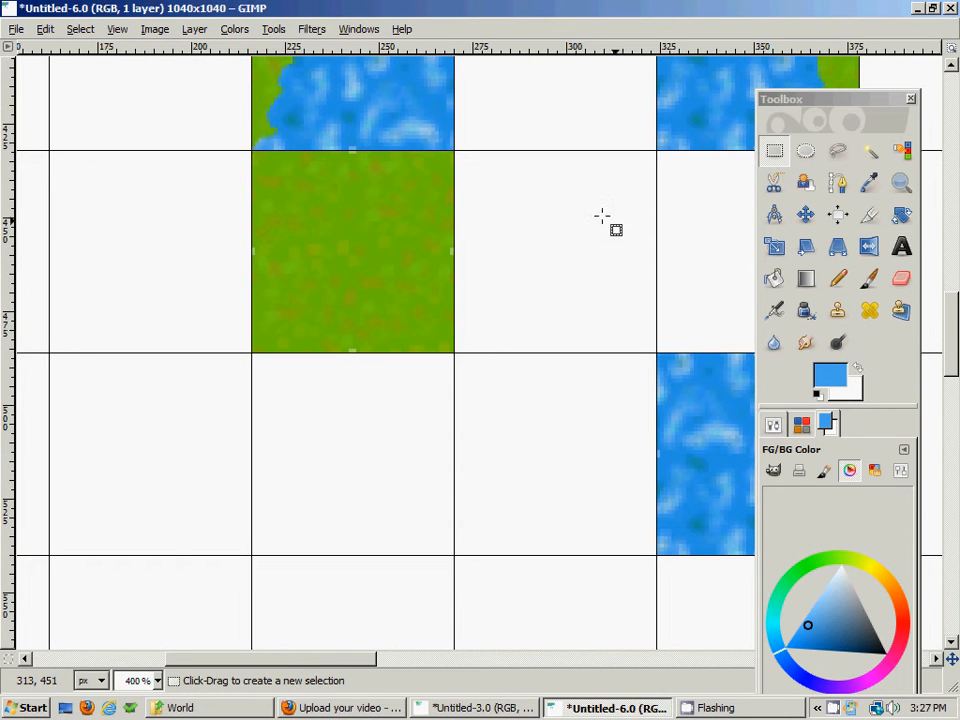
Outline the lower-right half of the single grass tile with the Free Select tool, using a jagged diagonal from its lower-left to its upper-right corner.
scroll(602, 216, "up", 3)
scroll(602, 216, "left", 2)
left_click(840, 153)
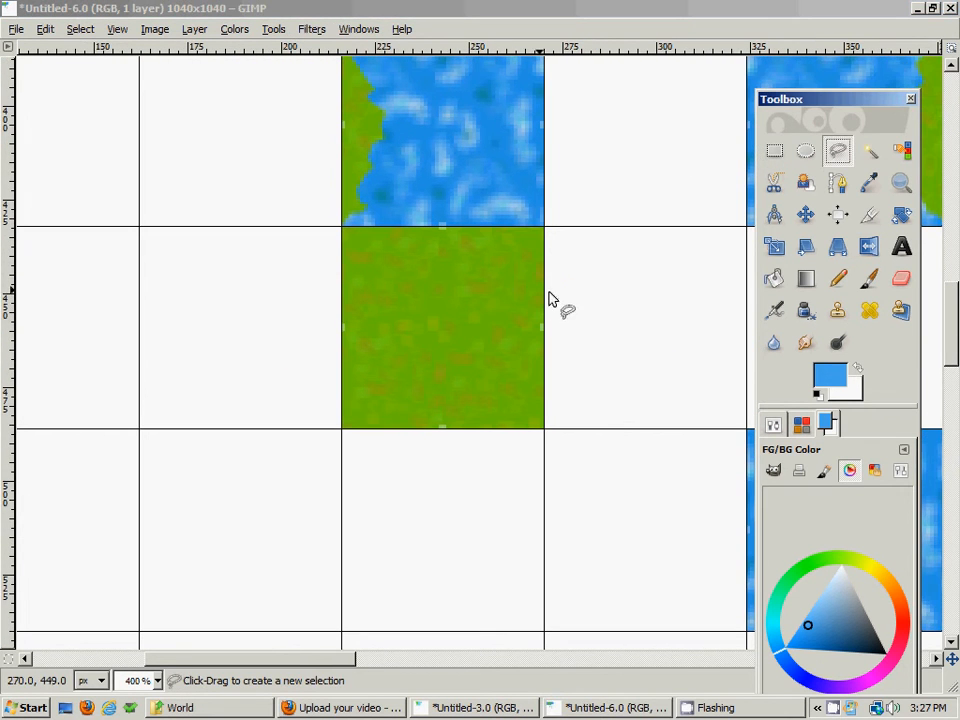
left_click(545, 231)
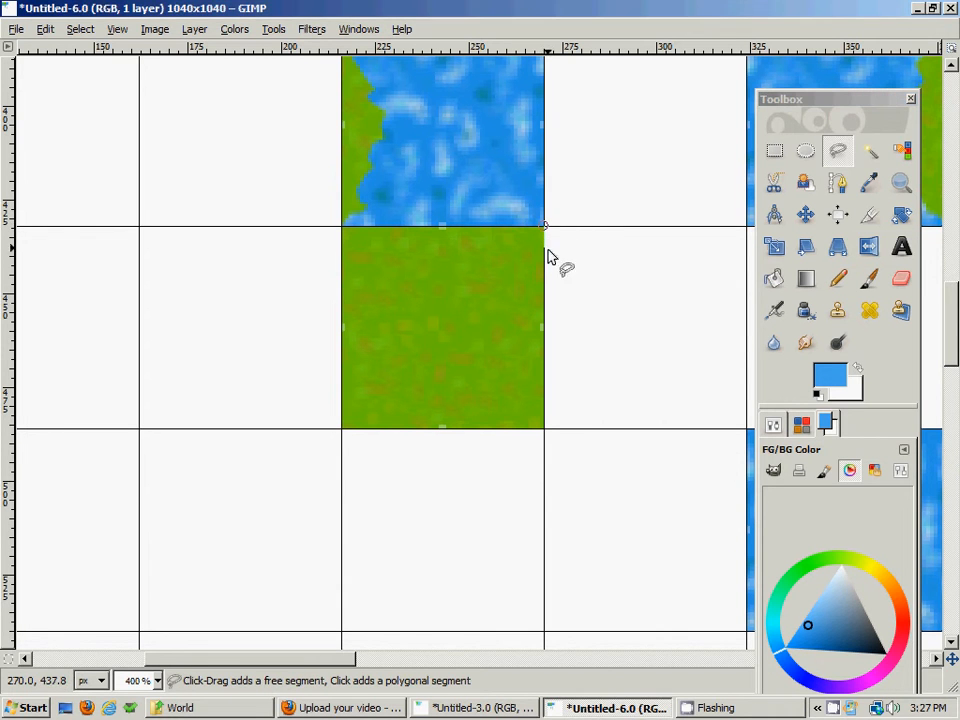
left_click(545, 430)
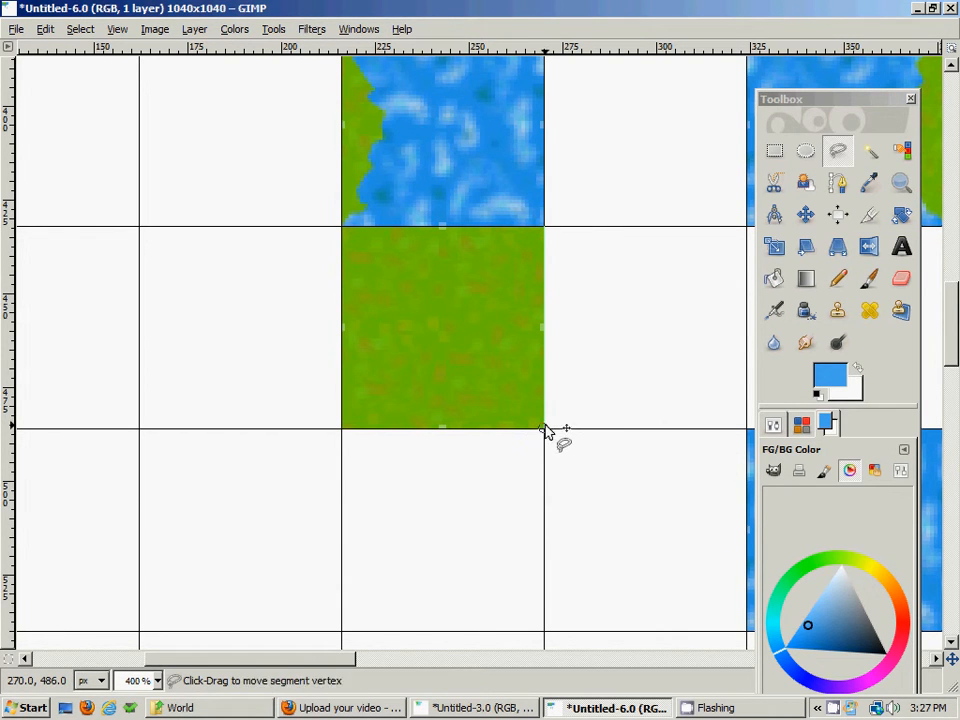
left_click(342, 431)
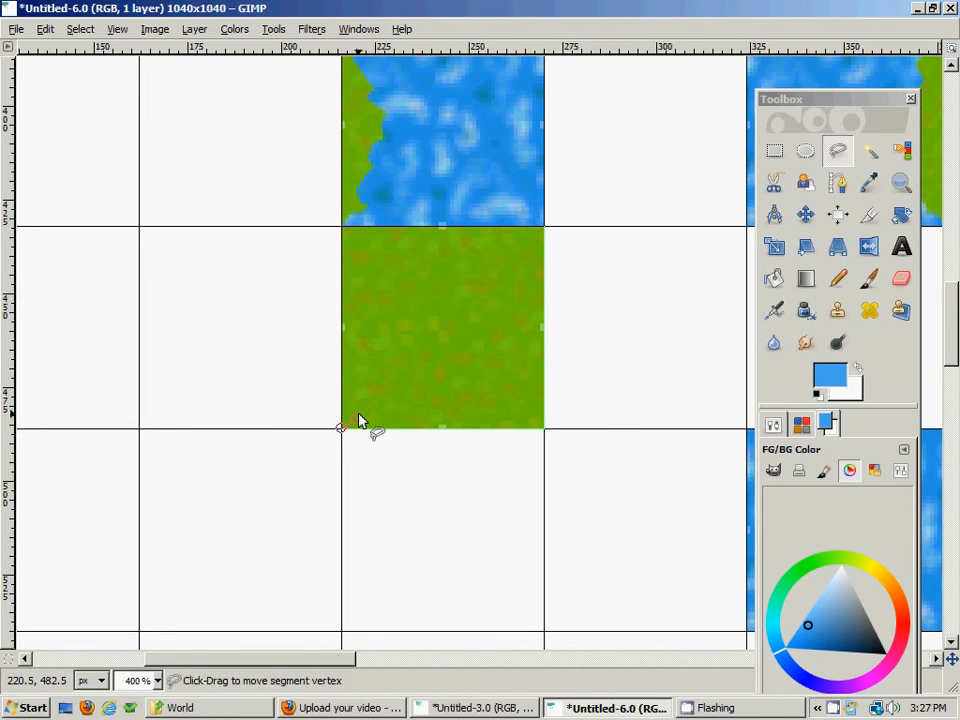
left_click(387, 403)
left_click(387, 376)
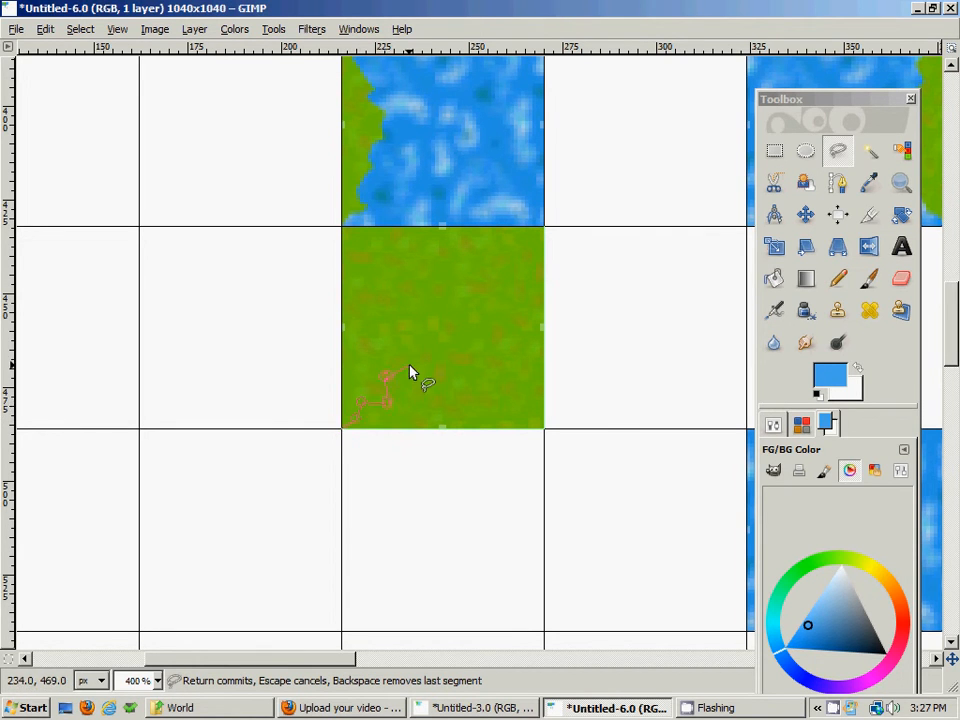
left_click(411, 342)
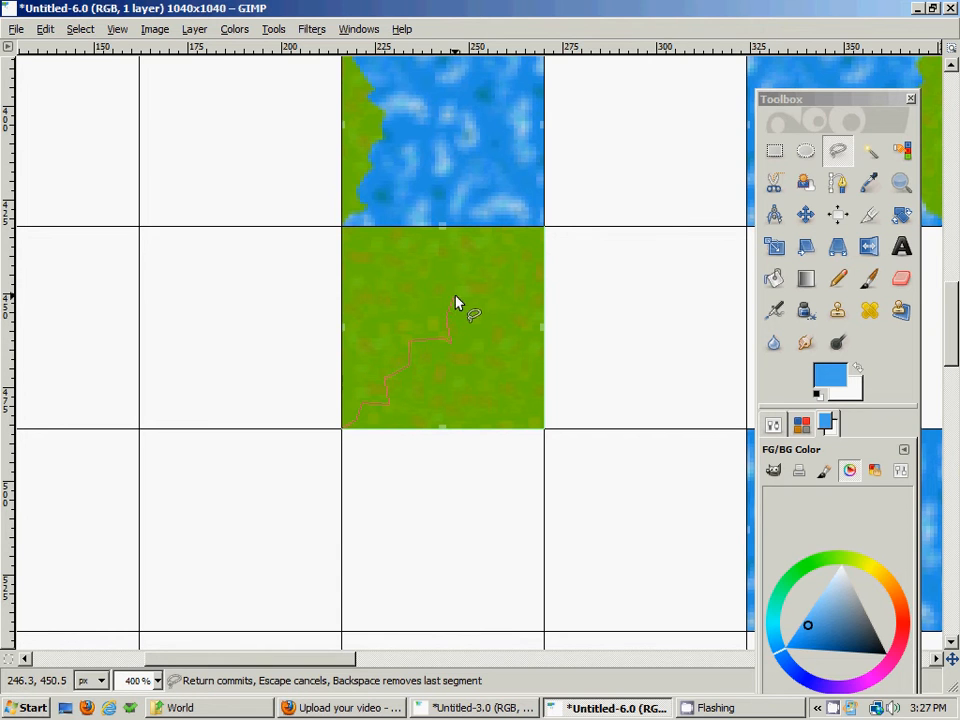
left_click(487, 293)
left_click(497, 279)
left_click(504, 268)
left_click(513, 267)
left_click(525, 252)
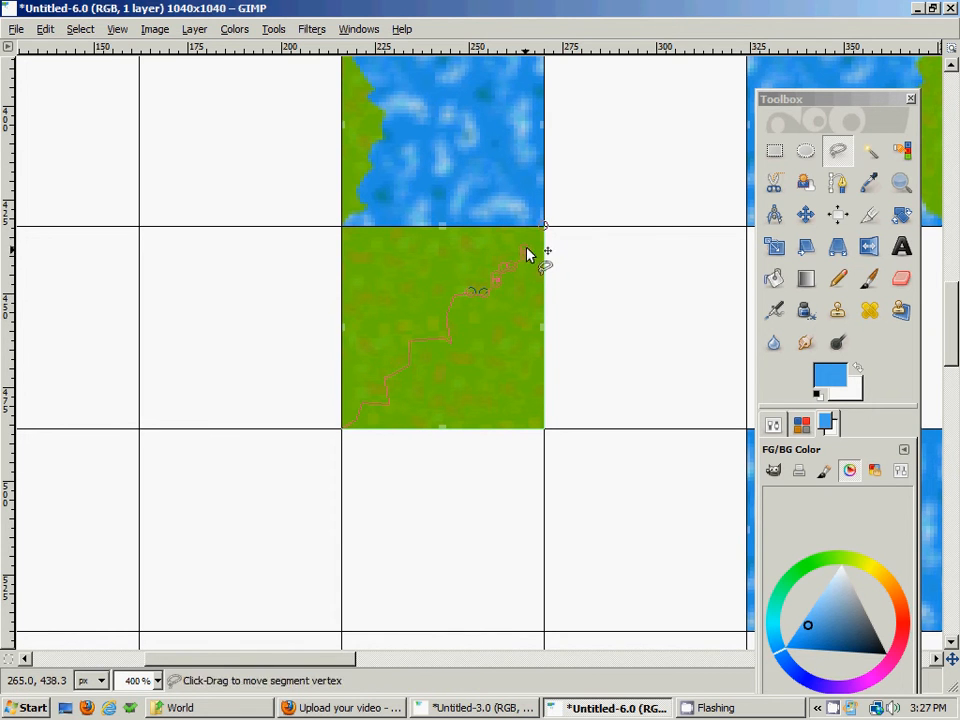
left_click(542, 231)
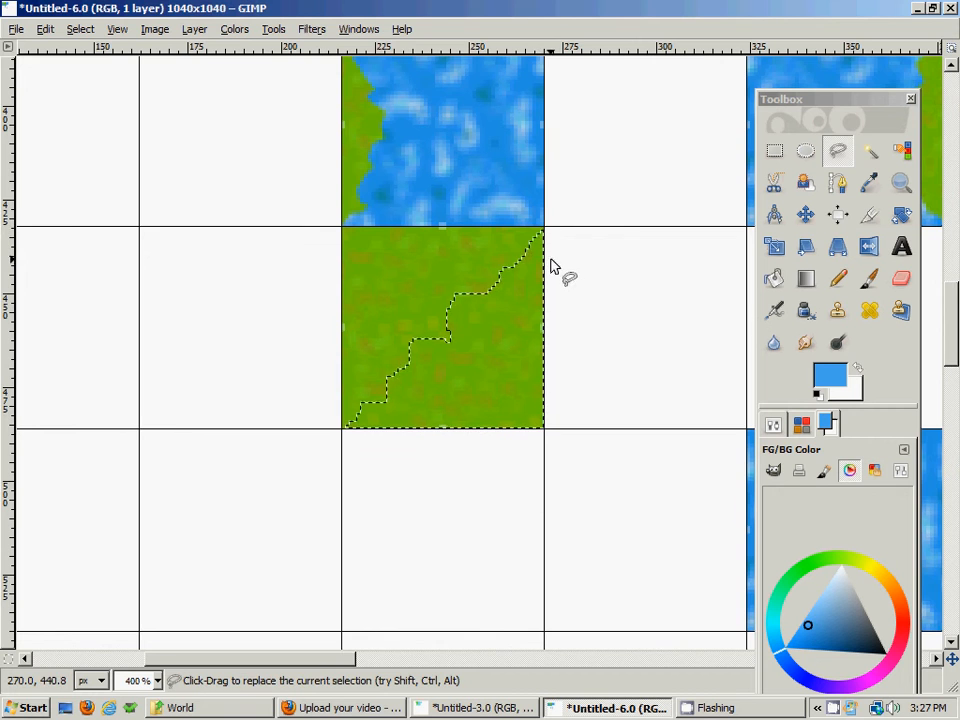
Copy the outlined jagged grass half, place it over the separate plain water tile to form a diagonal transition tile, and anchor it.
left_click_drag(715, 335, 557, 287)
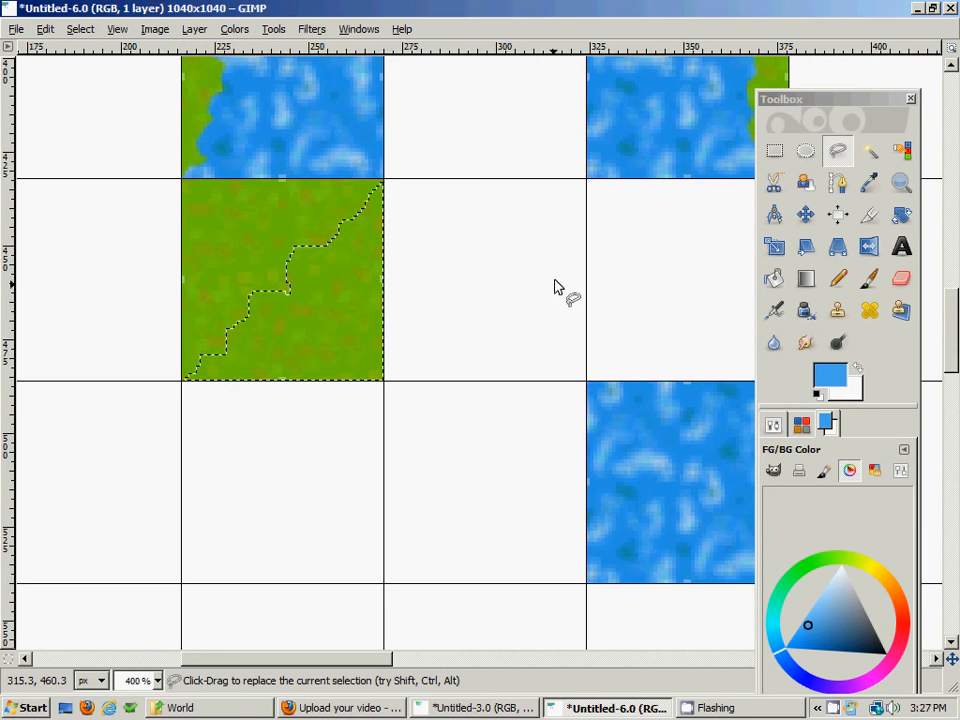
key("ctrl+c")
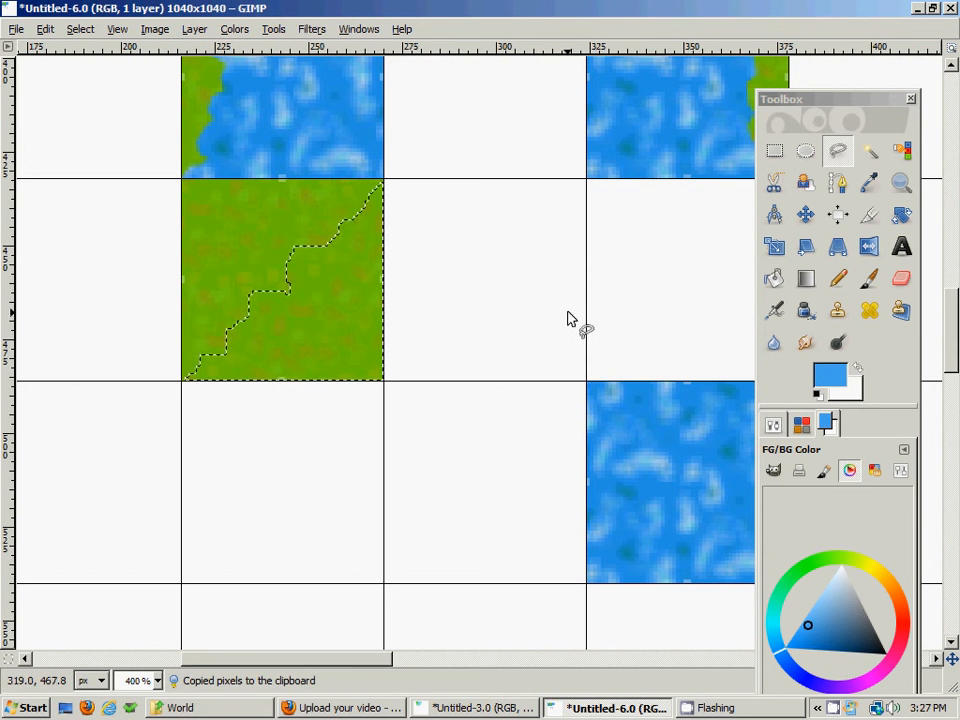
key("ctrl+v")
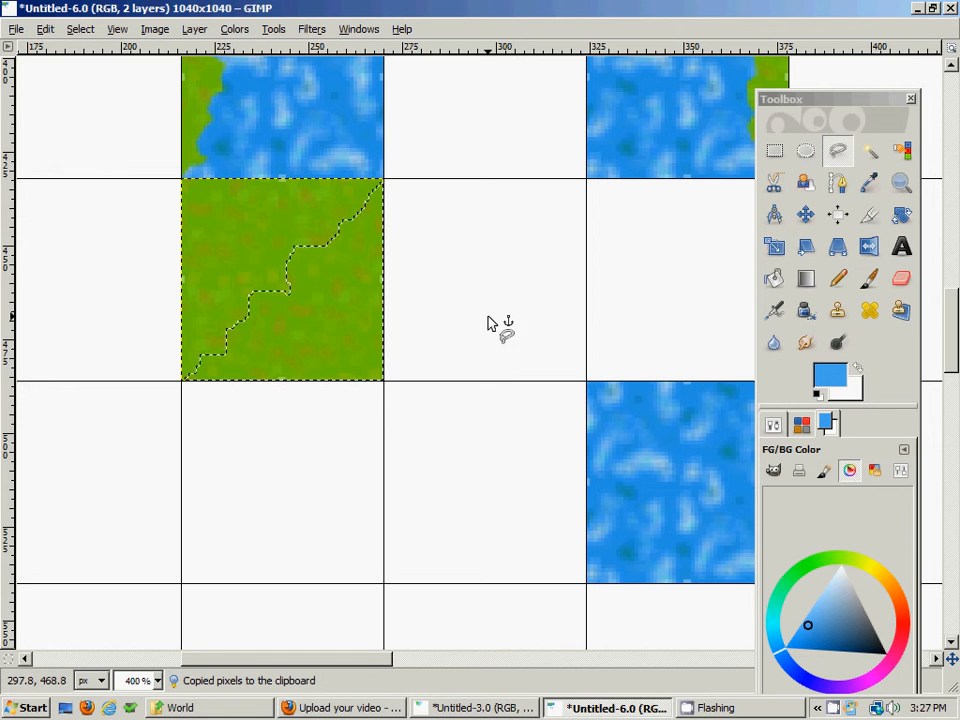
left_click(775, 151)
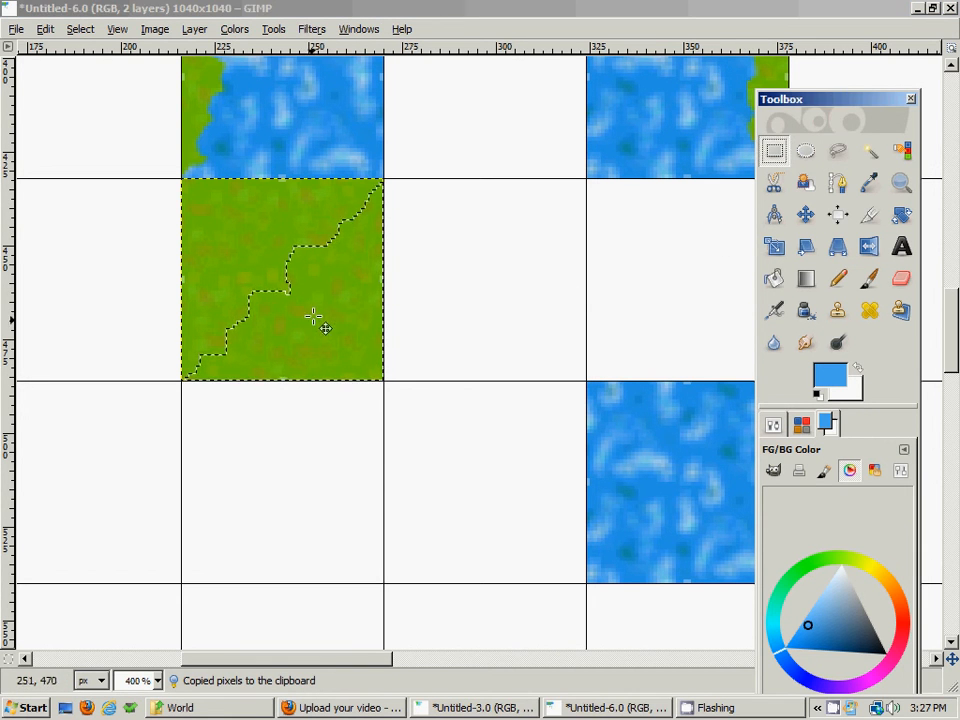
left_click_drag(315, 317, 489, 476)
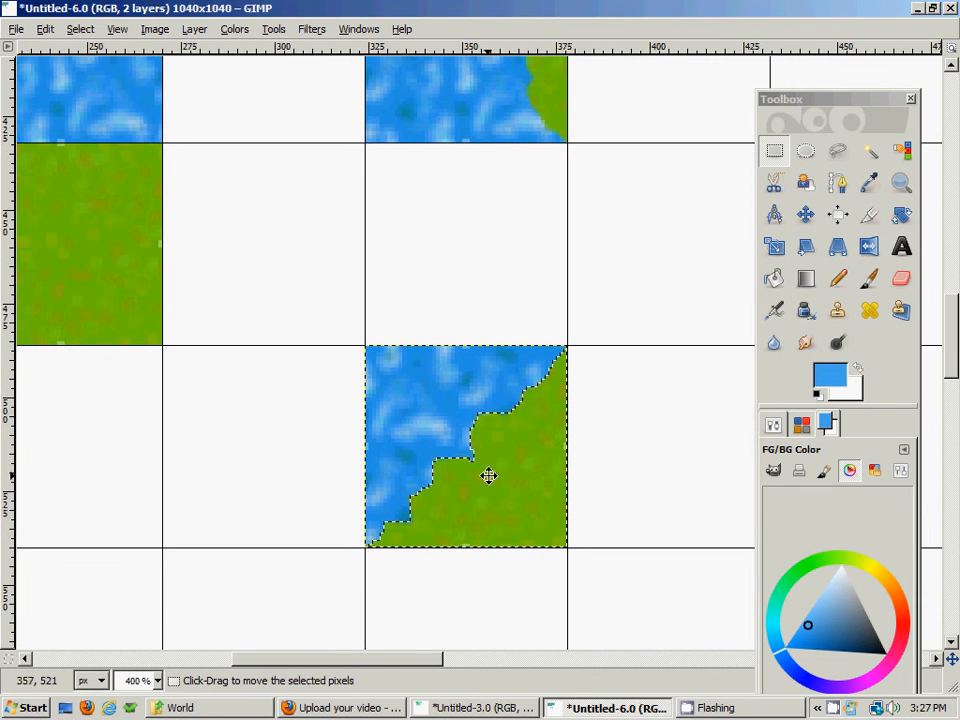
left_click(635, 444)
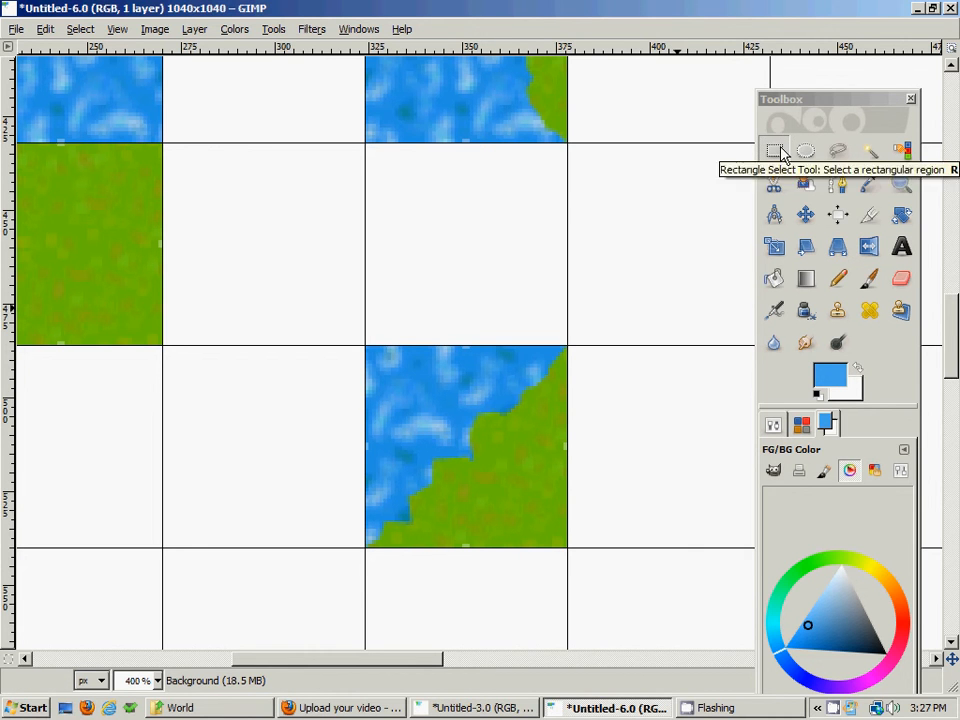
Copy the finished diagonal transition tile, place it on the map diagonally below the grass area's lower-left corner, and anchor it.
left_click_drag(366, 346, 563, 547)
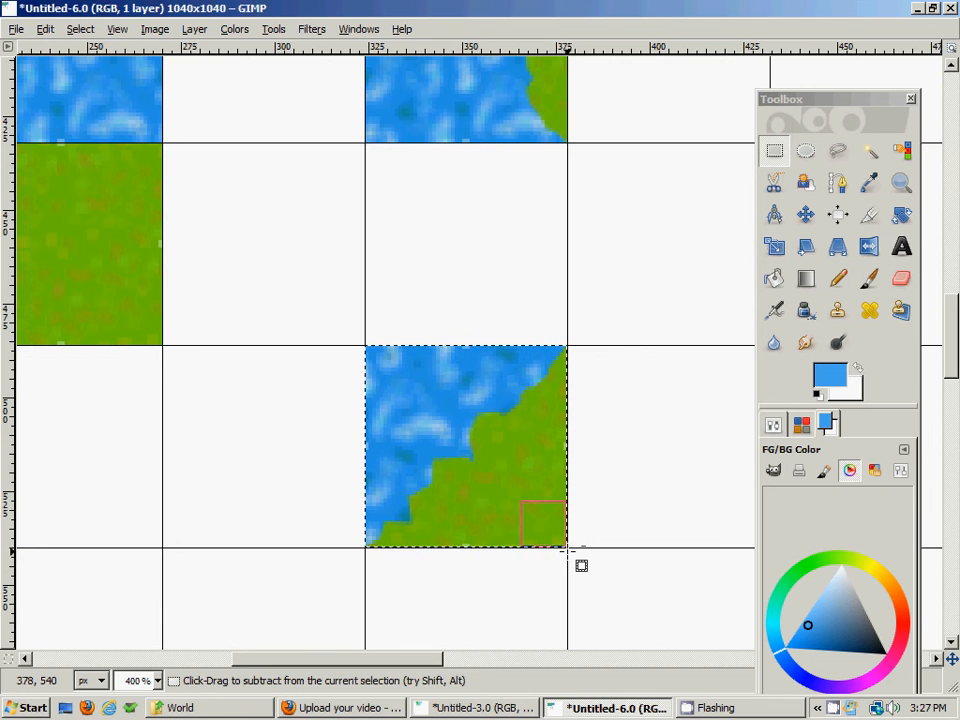
key("ctrl+c")
key("ctrl+v")
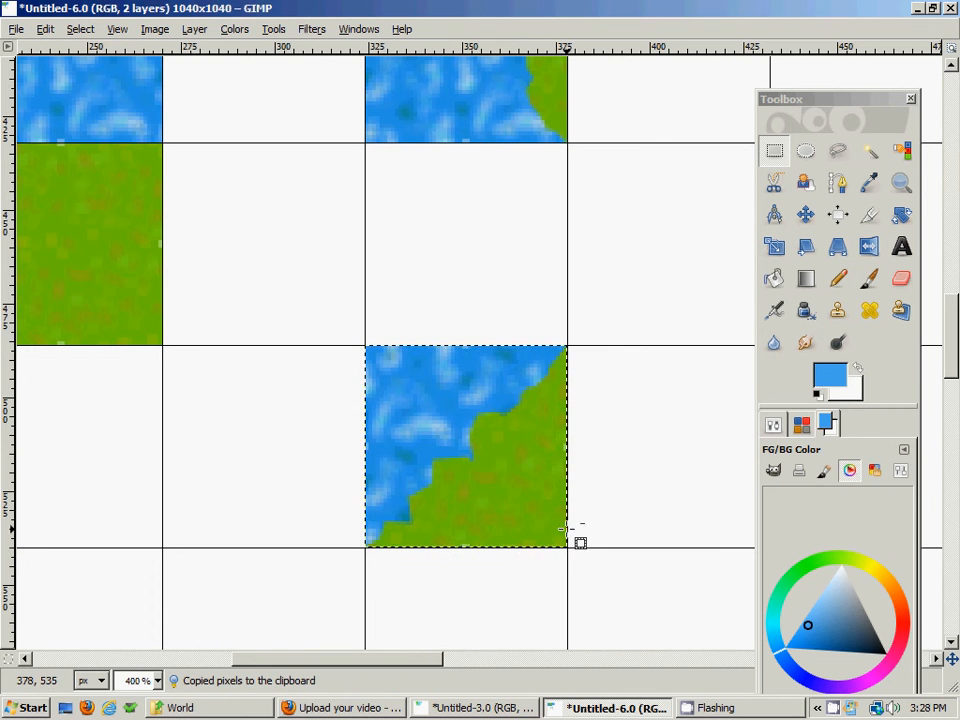
left_click_drag(211, 189, 888, 711)
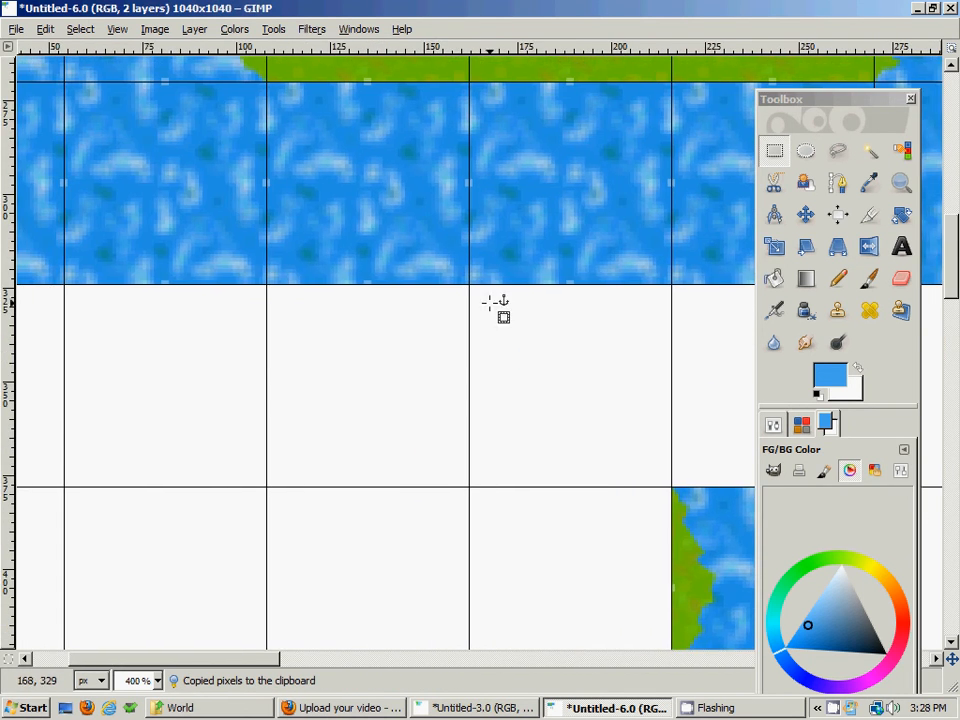
left_click_drag(434, 277, 146, 5)
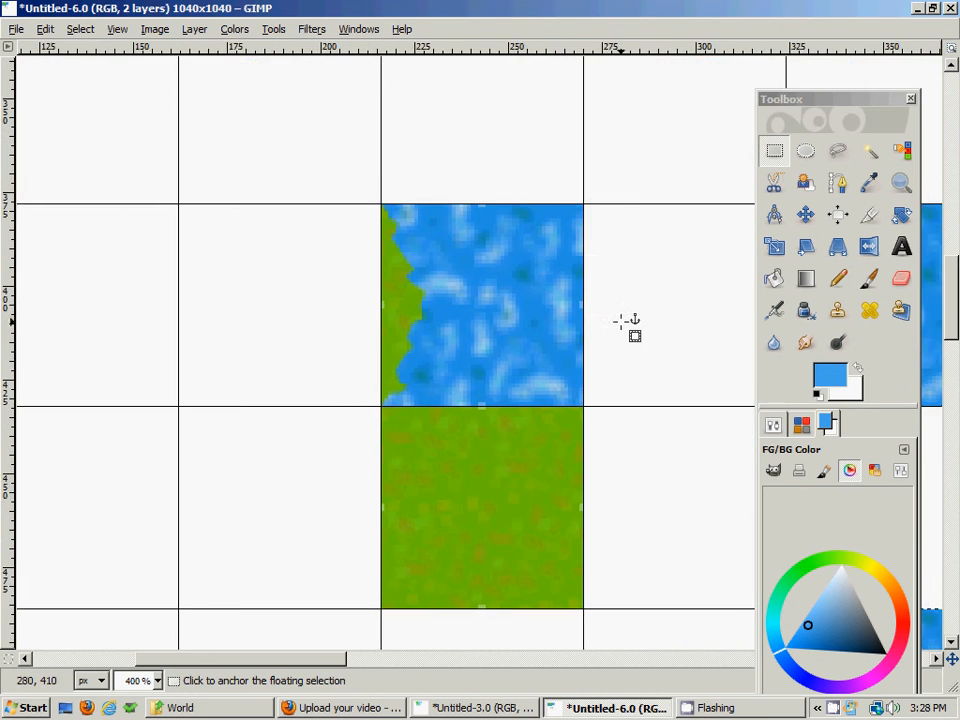
left_click_drag(626, 321, 124, 154)
left_click_drag(382, 508, 275, 418)
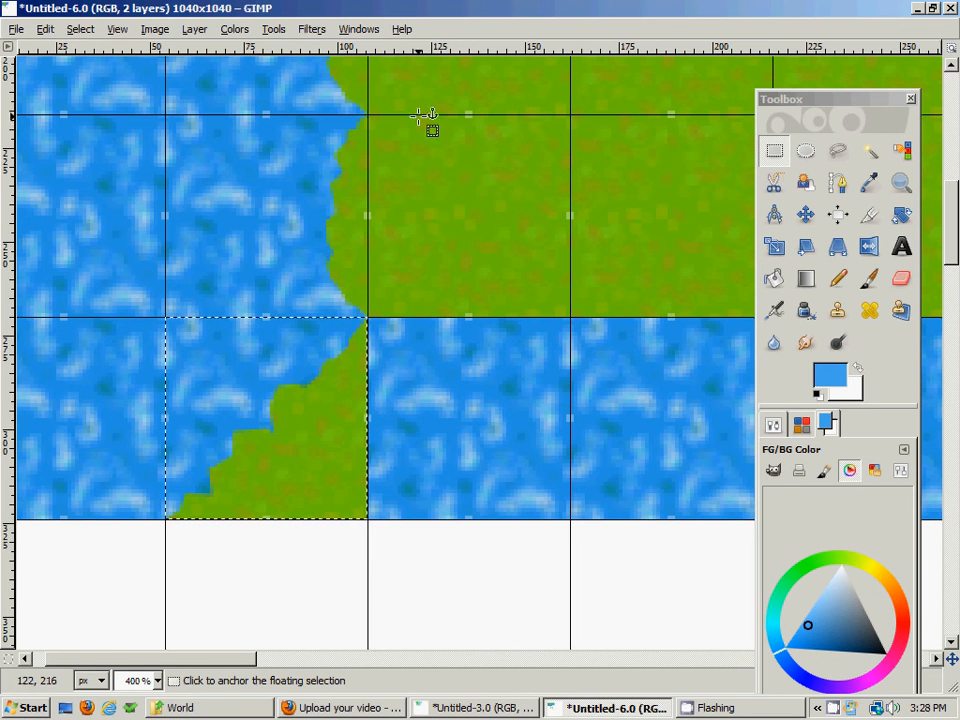
left_click(463, 240)
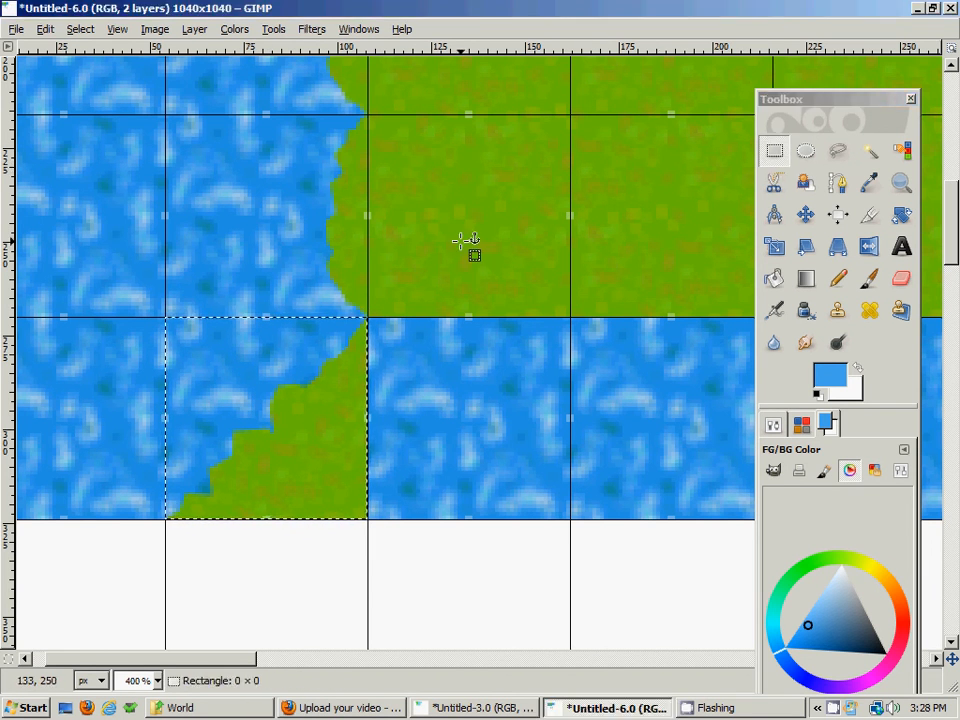
Copy the grass area's lower-left tile into the cell directly below it, beside the diagonal transition tile, and anchor it.
left_click_drag(369, 116, 571, 318)
key("ctrl+c")
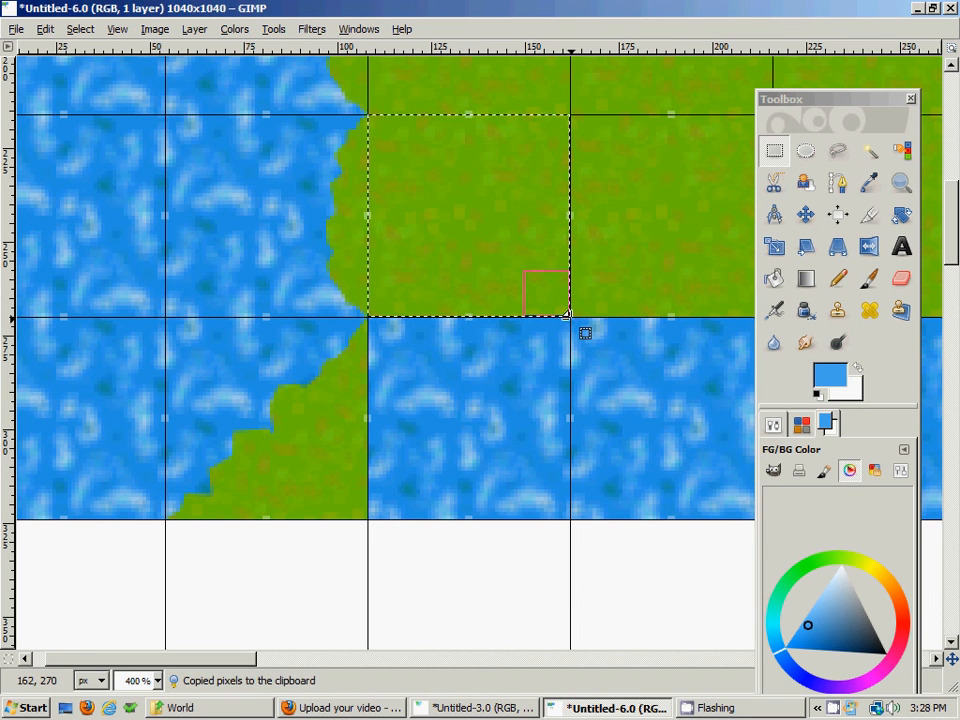
key("ctrl+v")
left_click_drag(463, 210, 480, 281)
left_click_drag(526, 157, 544, 246)
left_click_drag(430, 443, 516, 294)
left_click(319, 212)
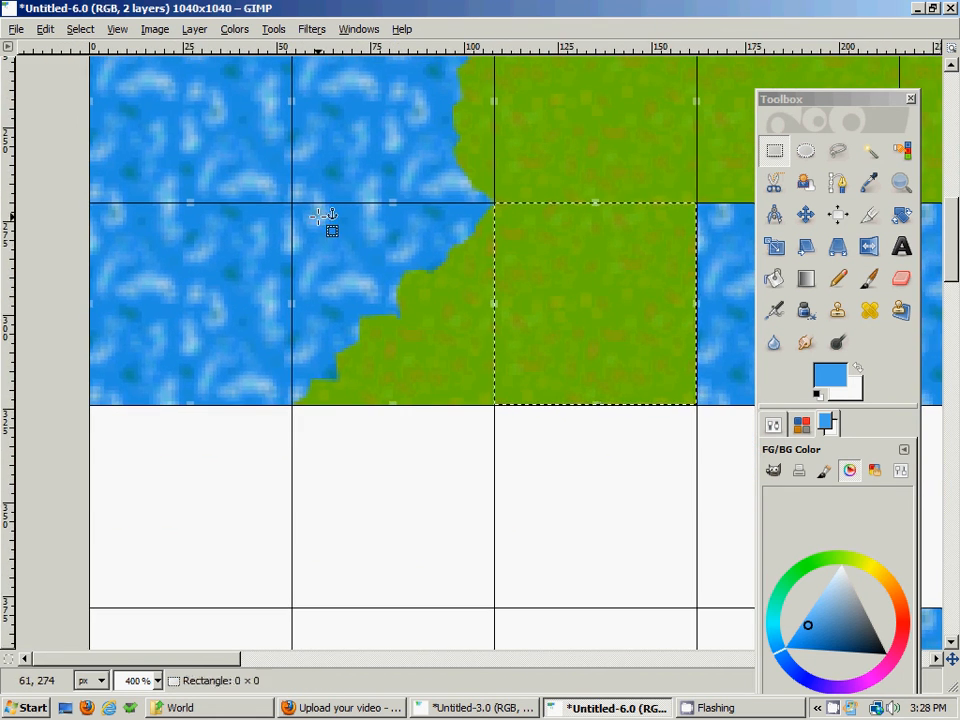
Copy the diagonal transition tile into the empty cell diagonally down-left so the jagged shoreline continues, and anchor it.
left_click_drag(294, 204, 490, 404)
key("ctrl+c")
key("ctrl+v")
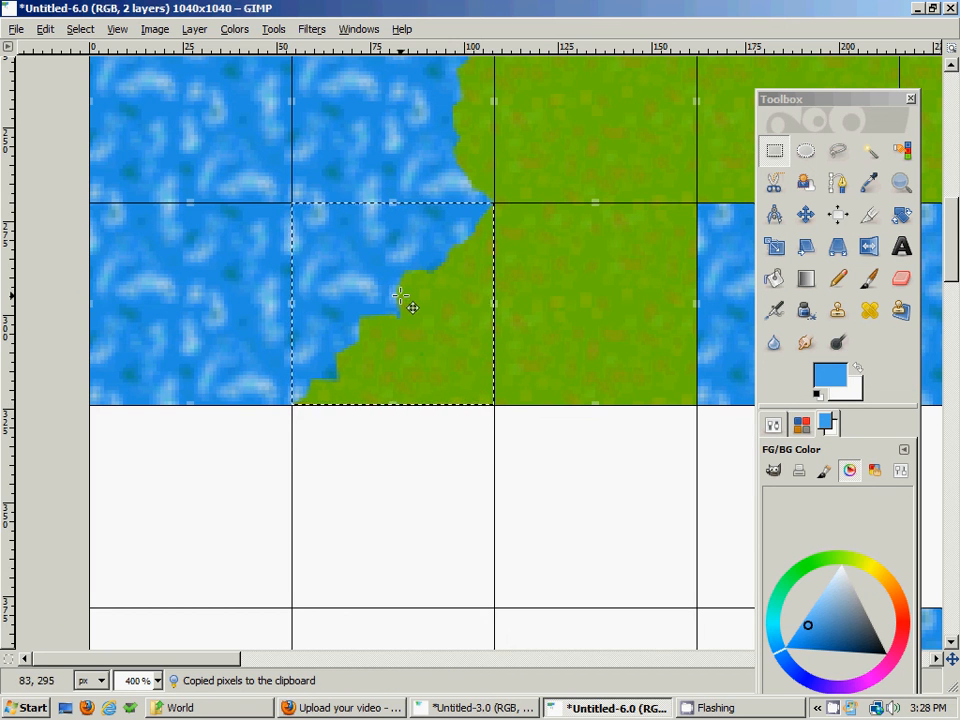
left_click_drag(400, 295, 198, 497)
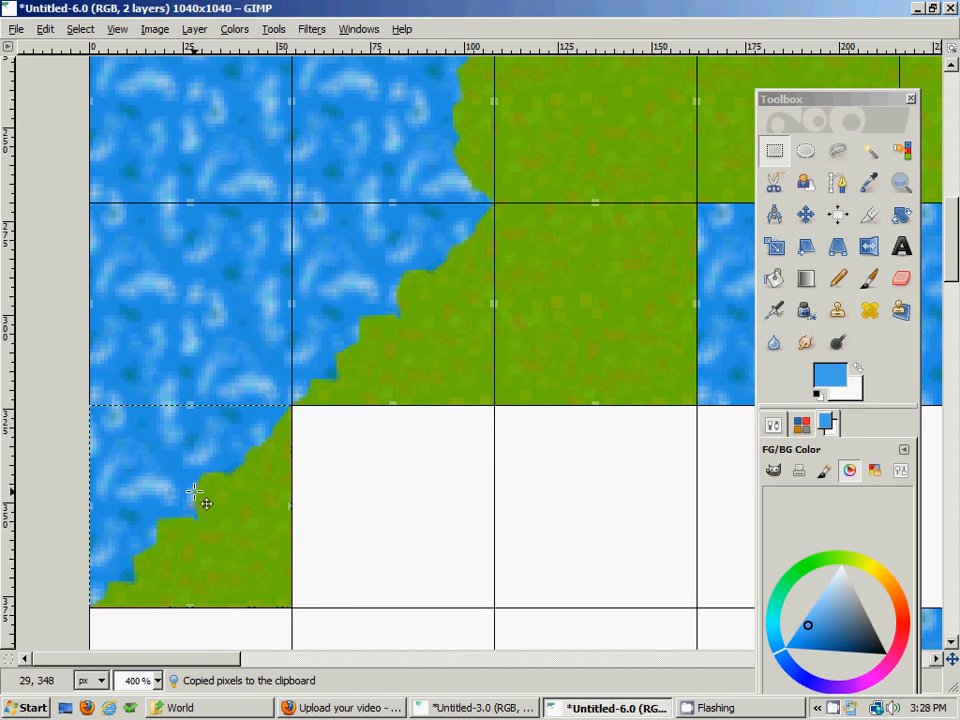
left_click(500, 205)
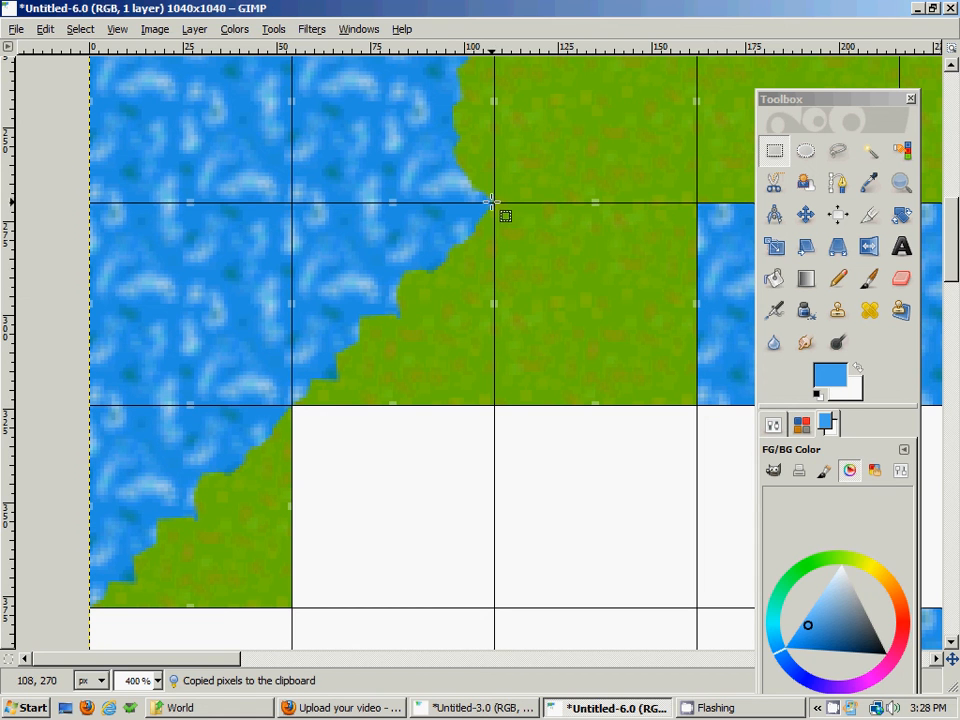
Copy the grass tile beside the upper diagonal tile and place it in the empty cell to the right of the lower diagonal tile.
left_click_drag(491, 202, 695, 404)
key("ctrl+c")
key("ctrl+v")
left_click_drag(605, 280, 400, 483)
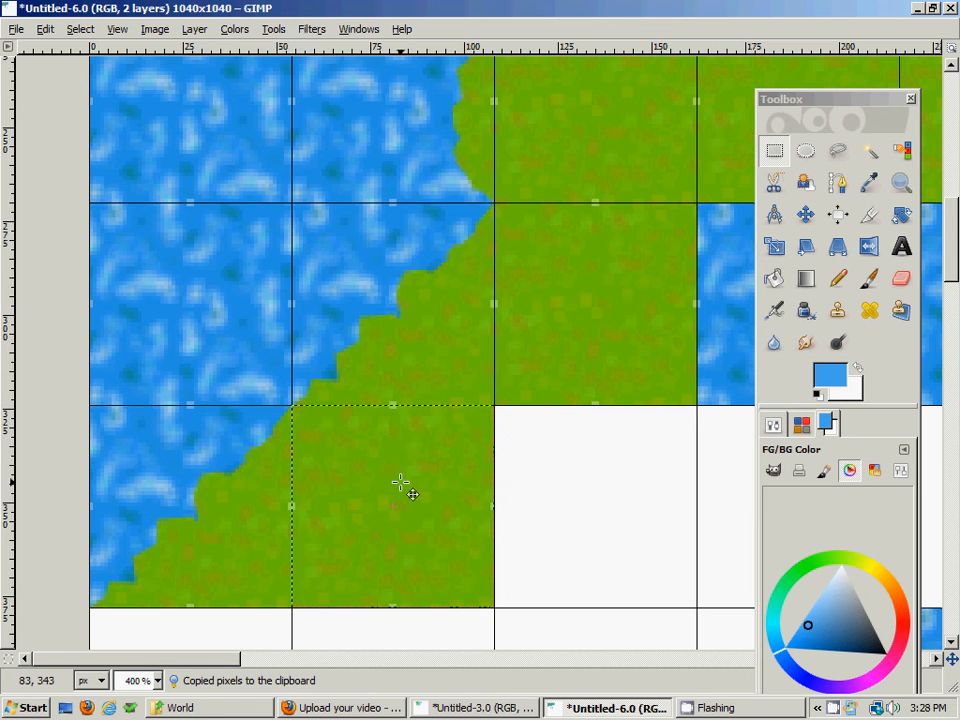
scroll(580, 308, "up", 2)
scroll(549, 336, "right", 2)
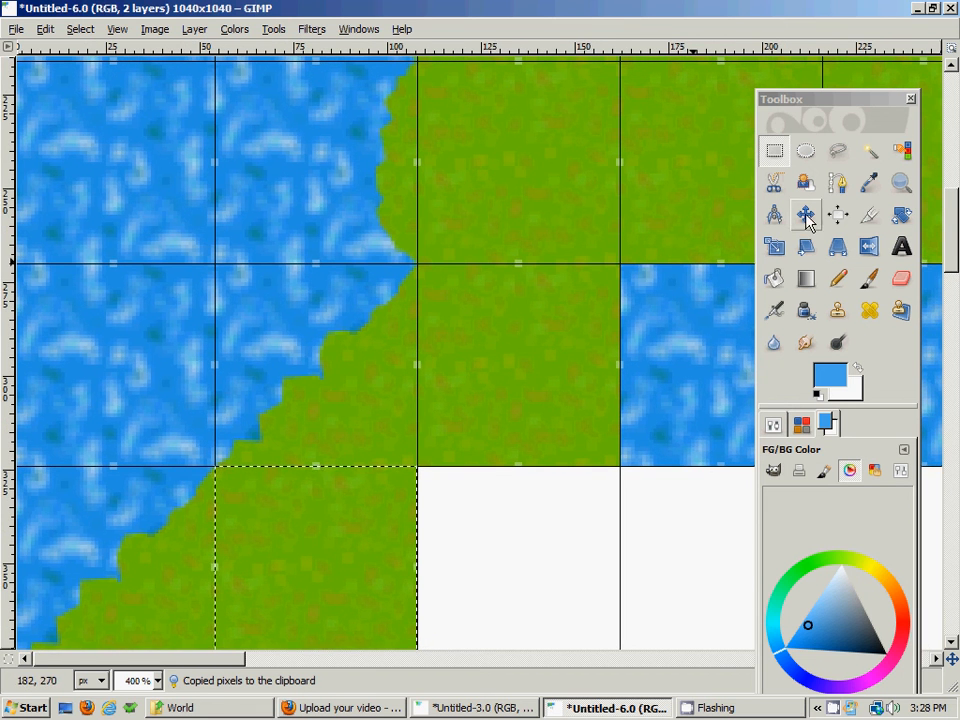